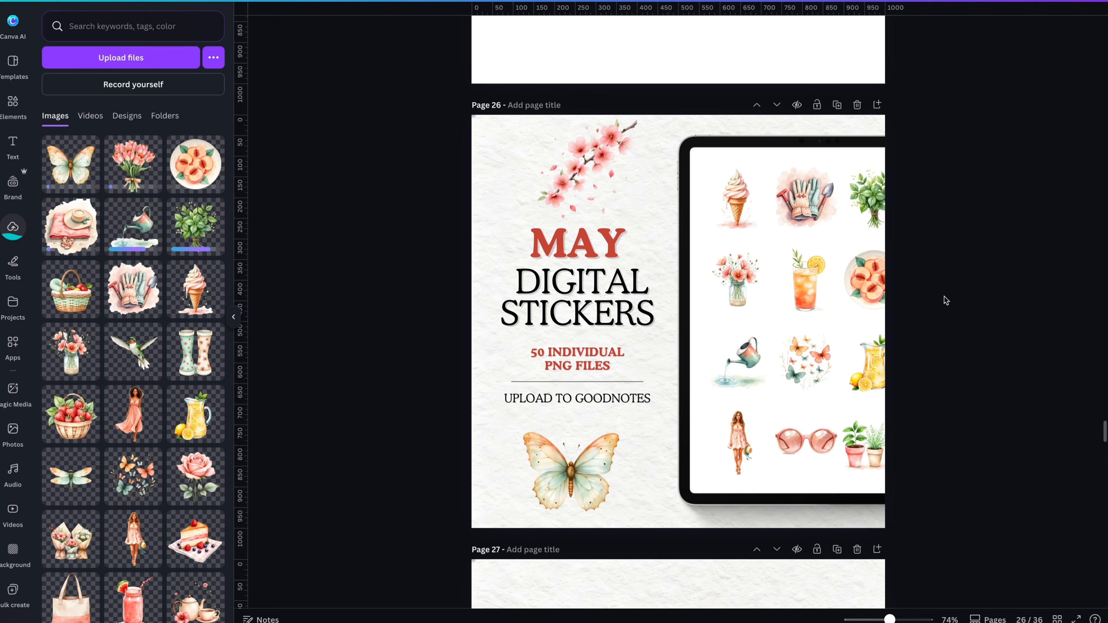
scroll(647, 278, up, 1)
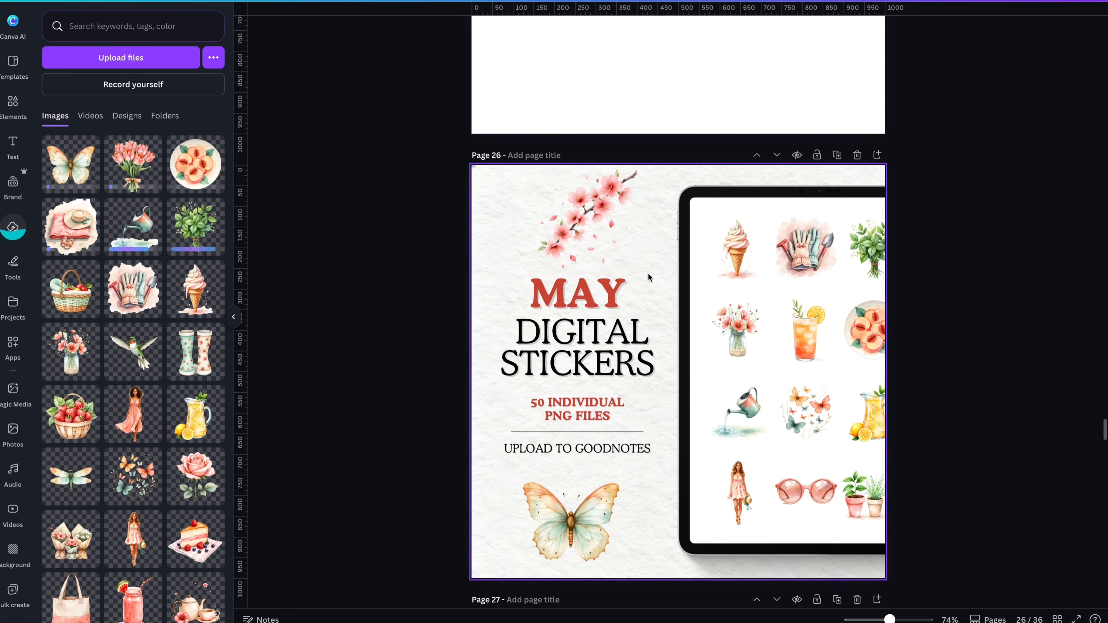
scroll(757, 316, down, 1)
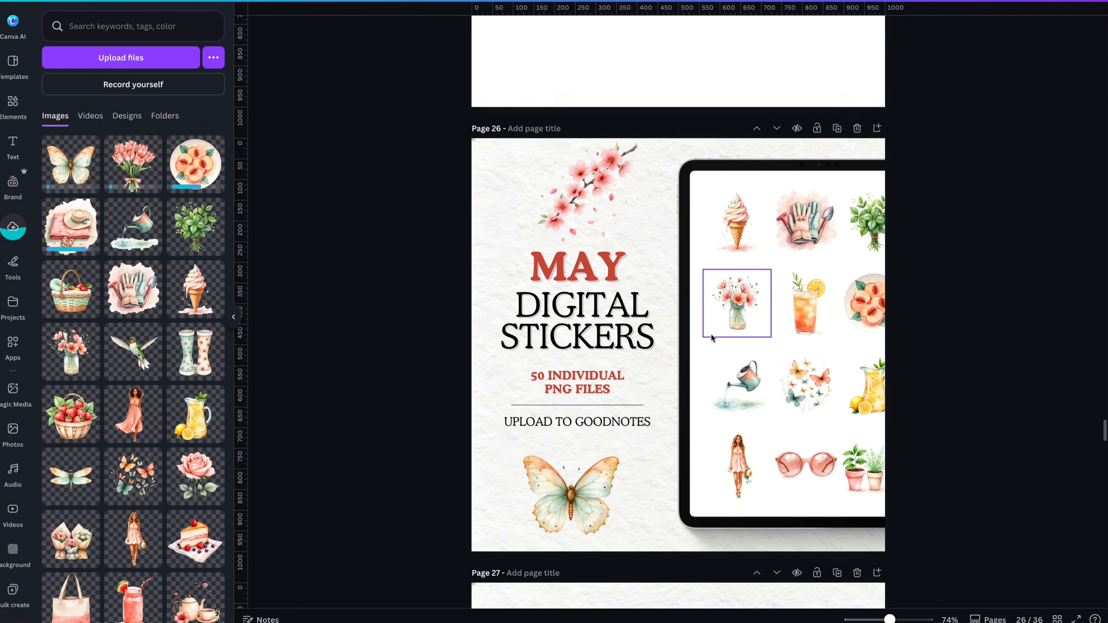
scroll(710, 333, down, 1)
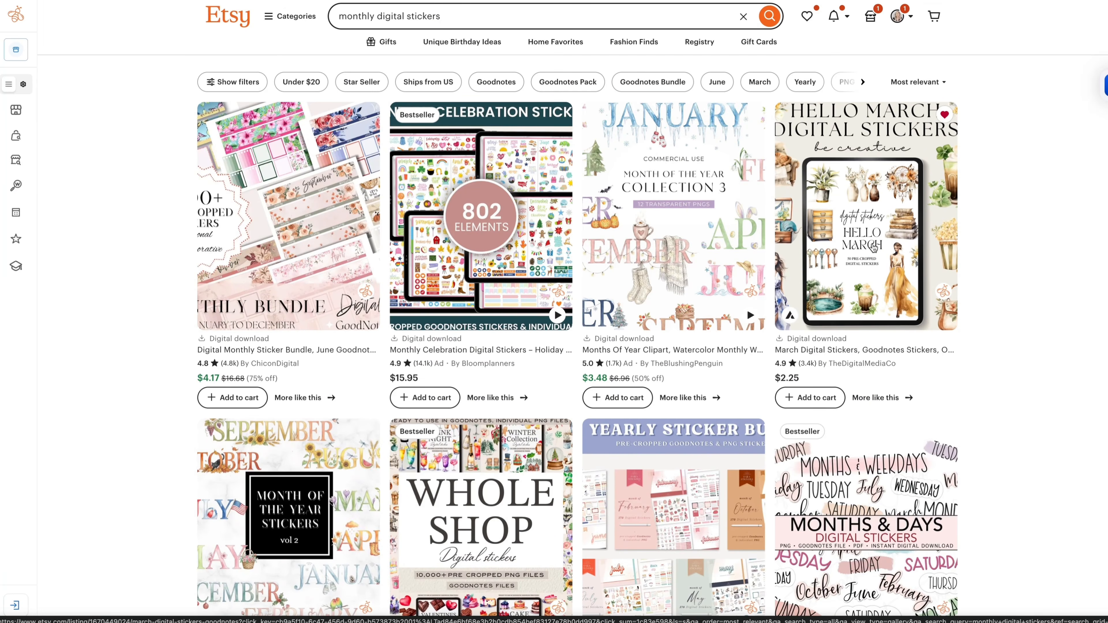
Step: Switch to Etsy and browse the product listings for monthly digital stickers
scroll(874, 248, down, 10)
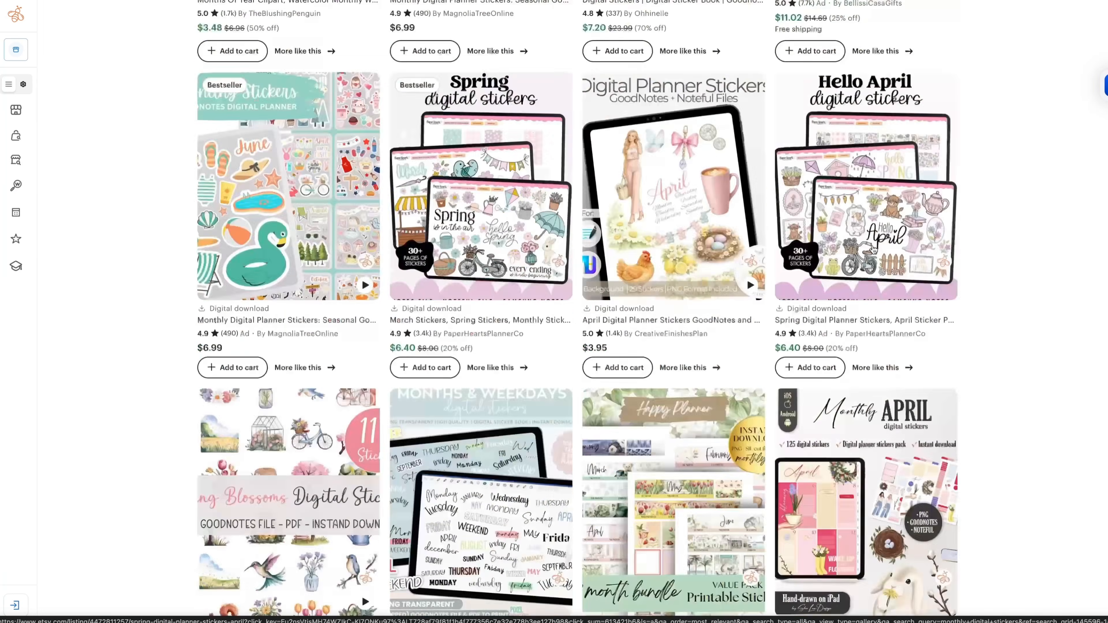
scroll(723, 409, up, 2)
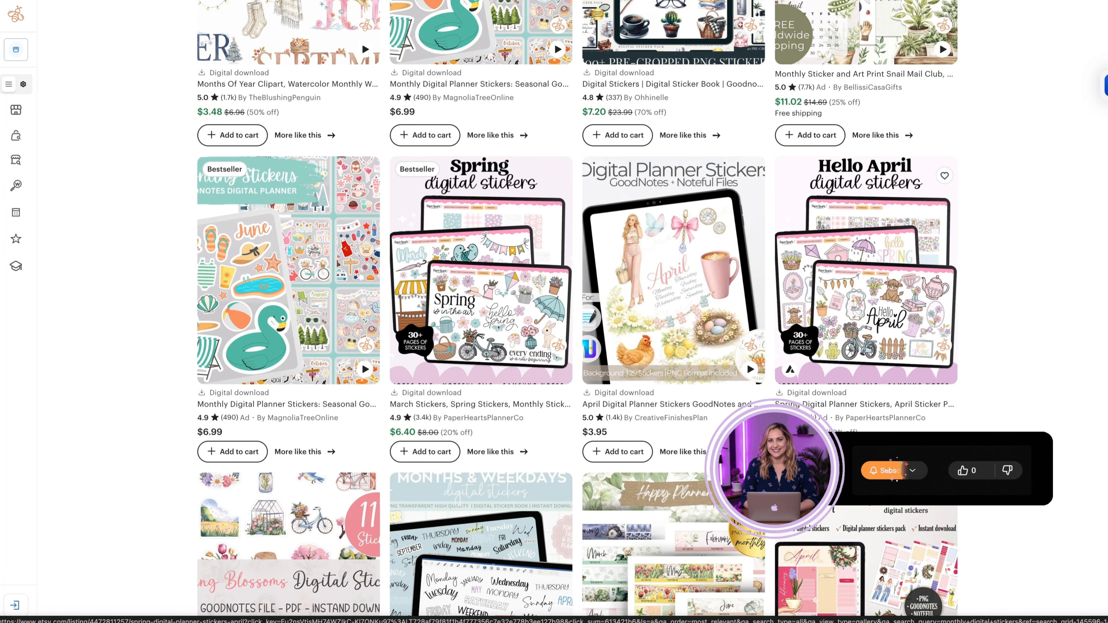
scroll(723, 409, down, 2)
scroll(875, 384, down, 5)
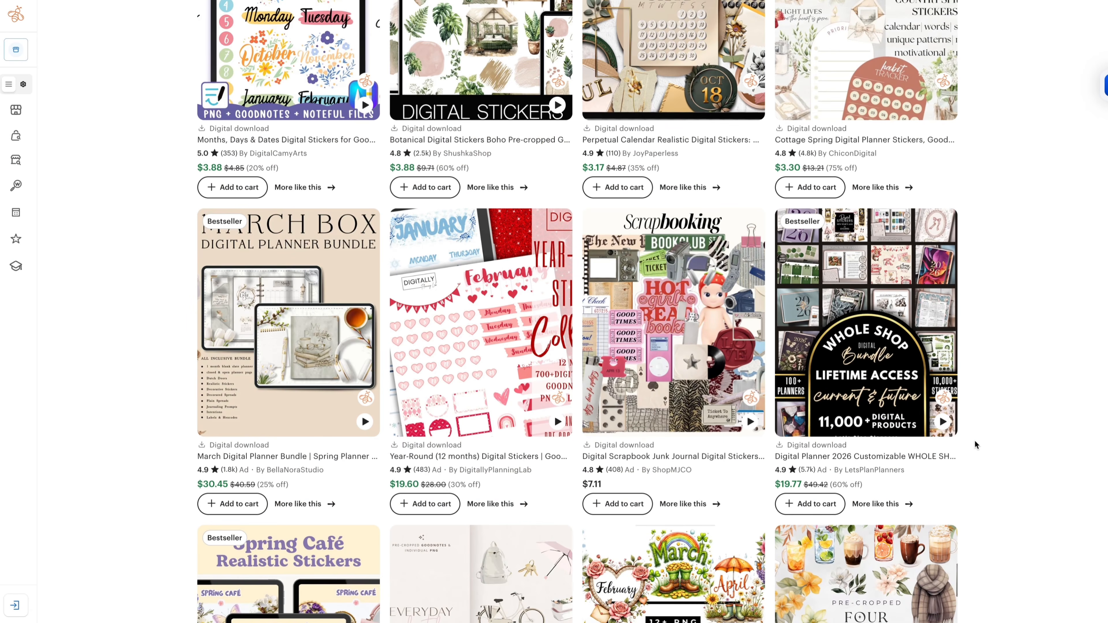
scroll(969, 440, down, 6)
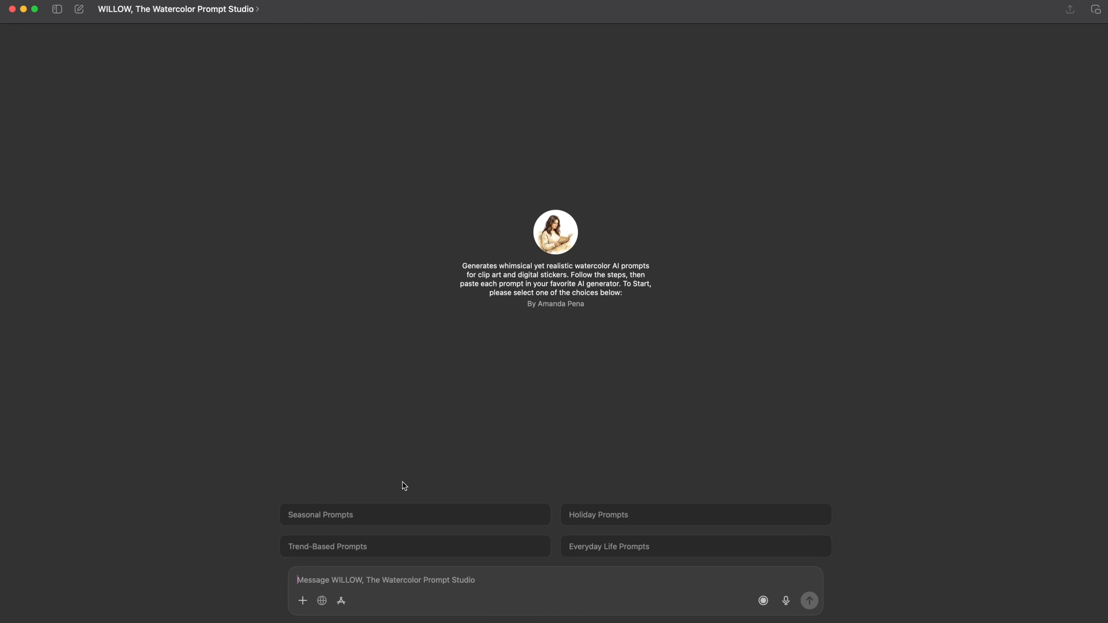
Step: In the WILLOW Watercolor Prompt Studio chat, start the Seasonal Prompts and choose Spring as the season
click(310, 517)
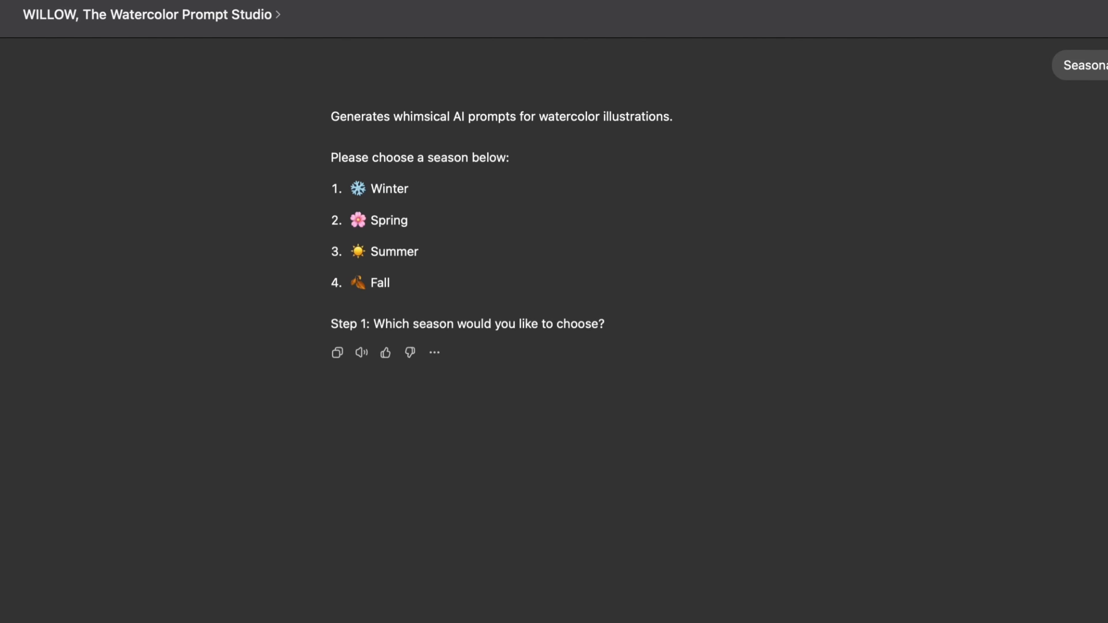
text(1)
key(Return)
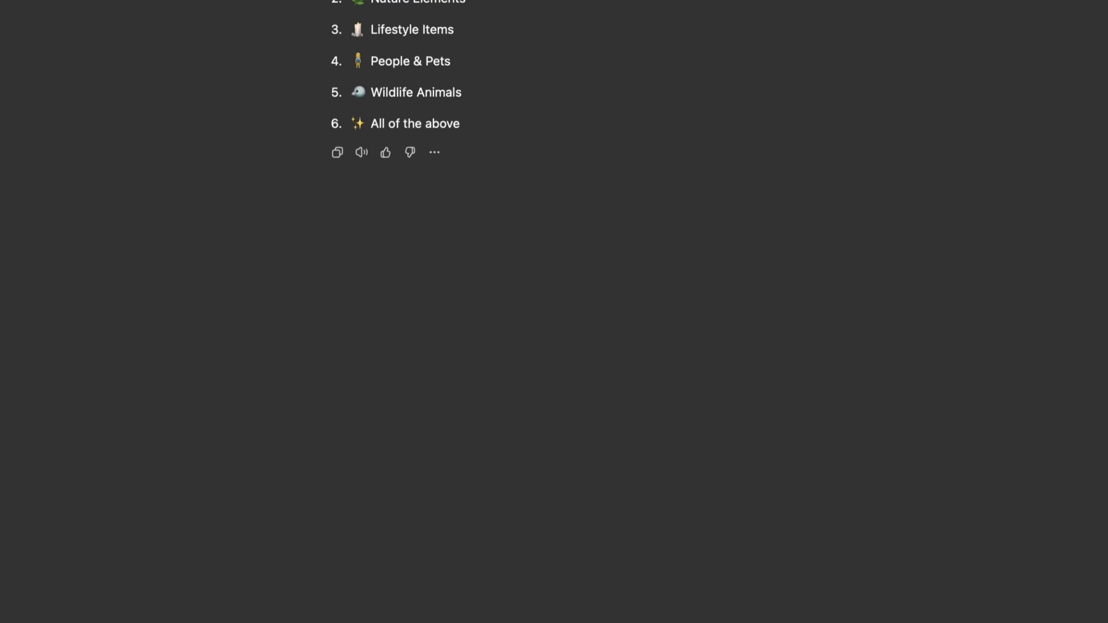
scroll(411, 200, up, 1)
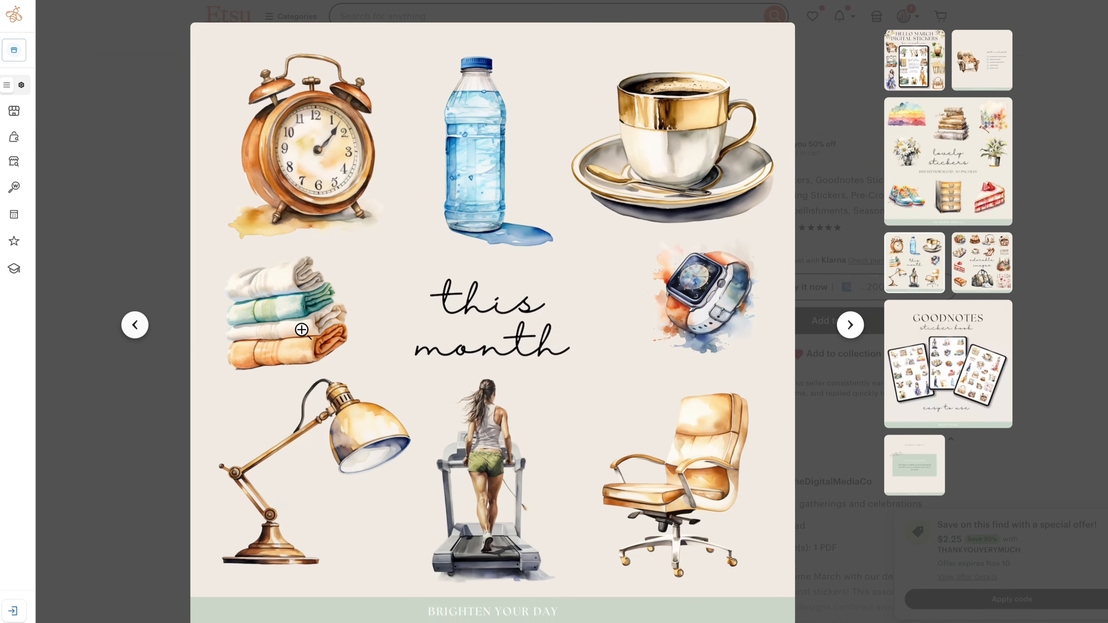
Step: Switch to the Etsy March digital stickers listing and look through its enlarged product images
click(844, 323)
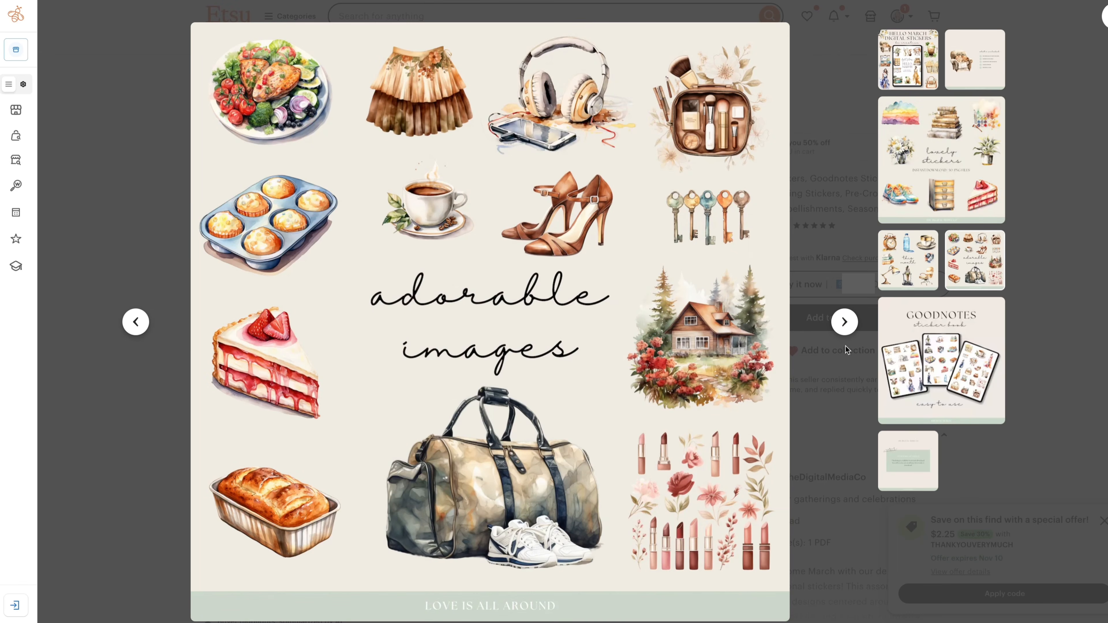
click(844, 323)
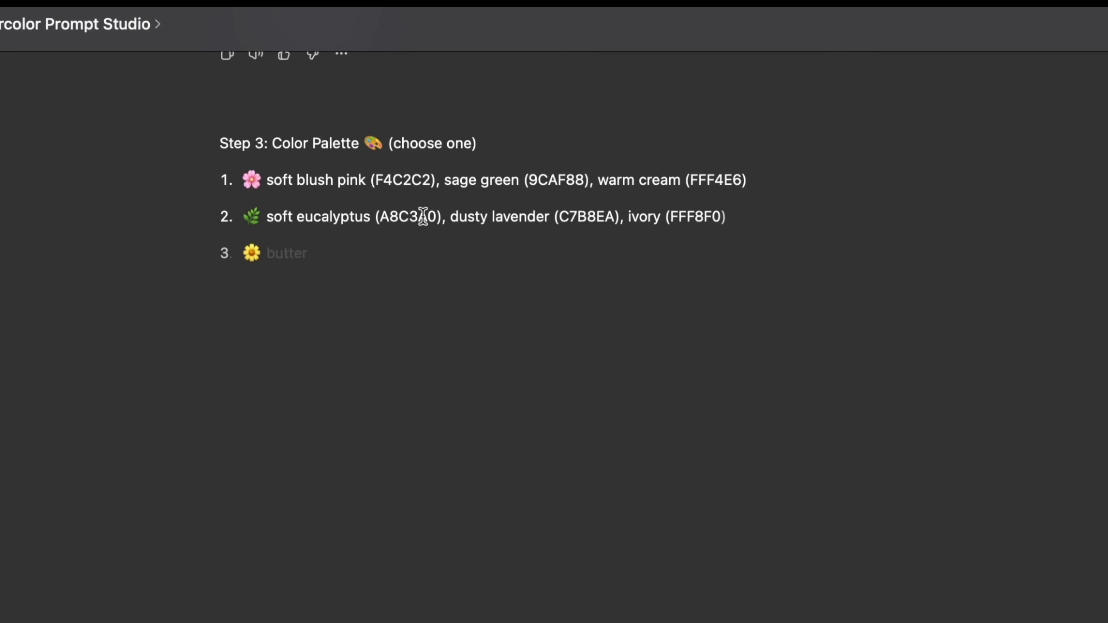
Step: Back in the WILLOW chat, choose color palette 4 with muted coral, soft mint and light sand
scroll(267, 210, up, 1)
scroll(314, 345, up, 2)
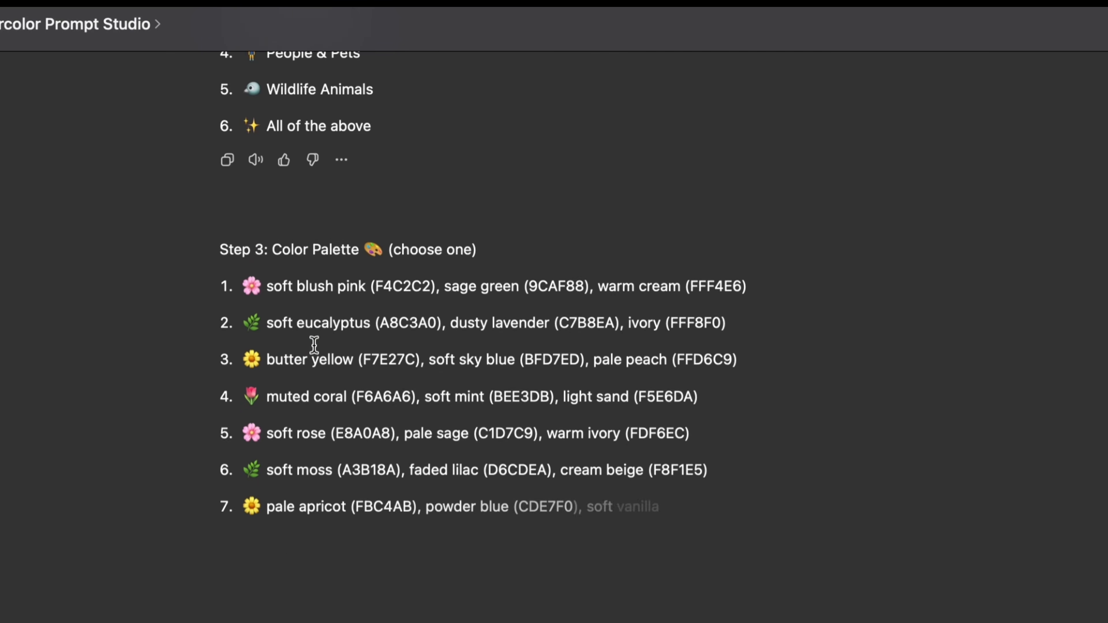
scroll(335, 274, down, 1)
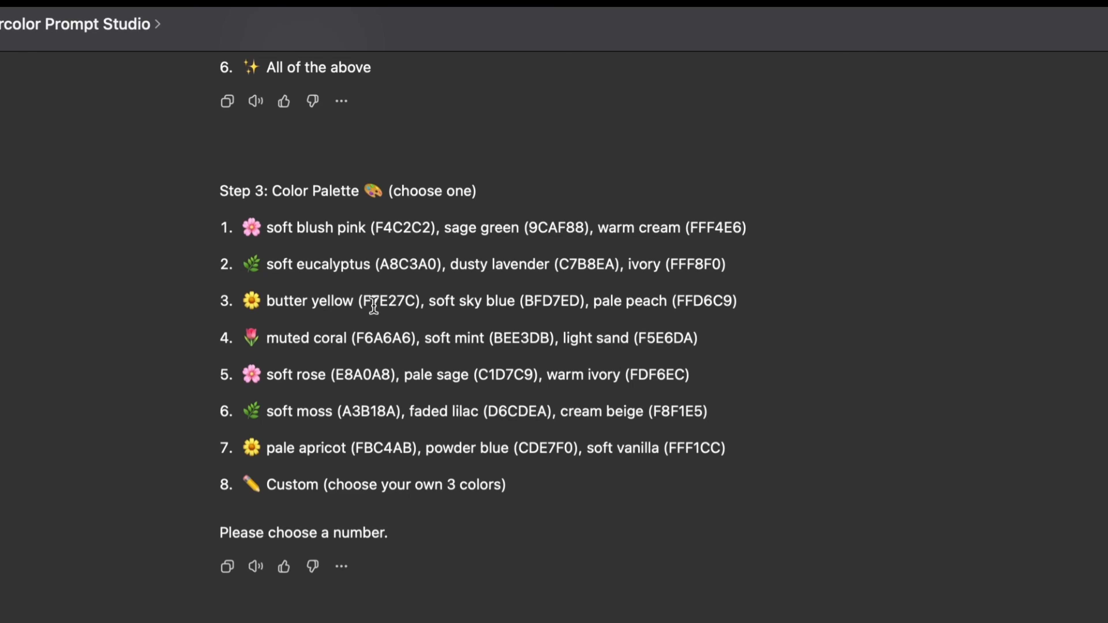
double_click(294, 332)
drag(294, 332, 319, 334)
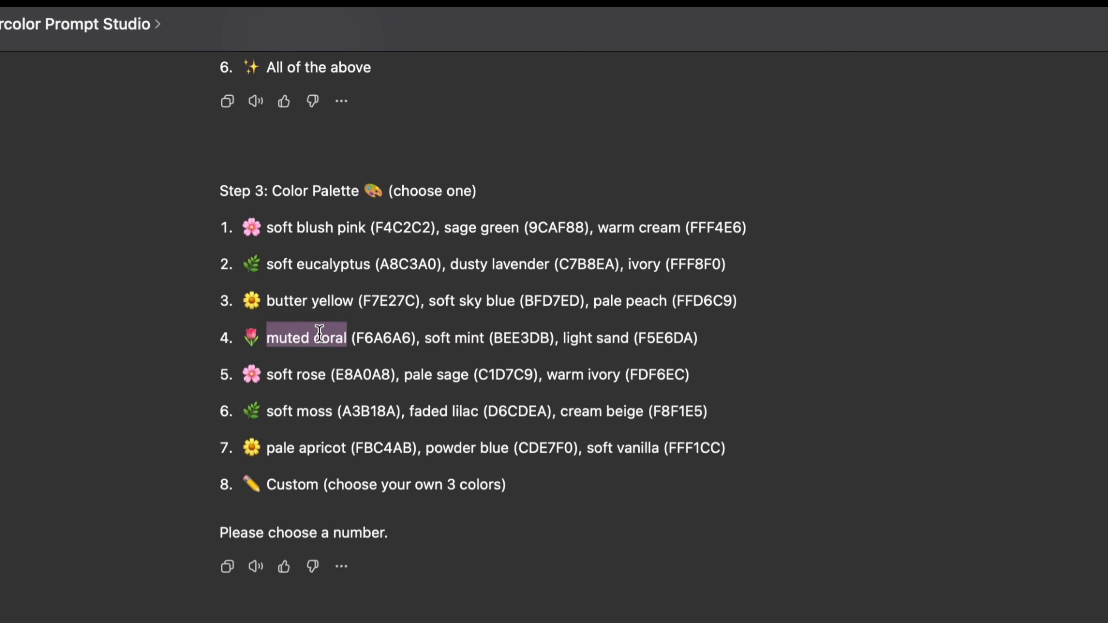
double_click(331, 335)
double_click(458, 335)
scroll(389, 334, down, 10)
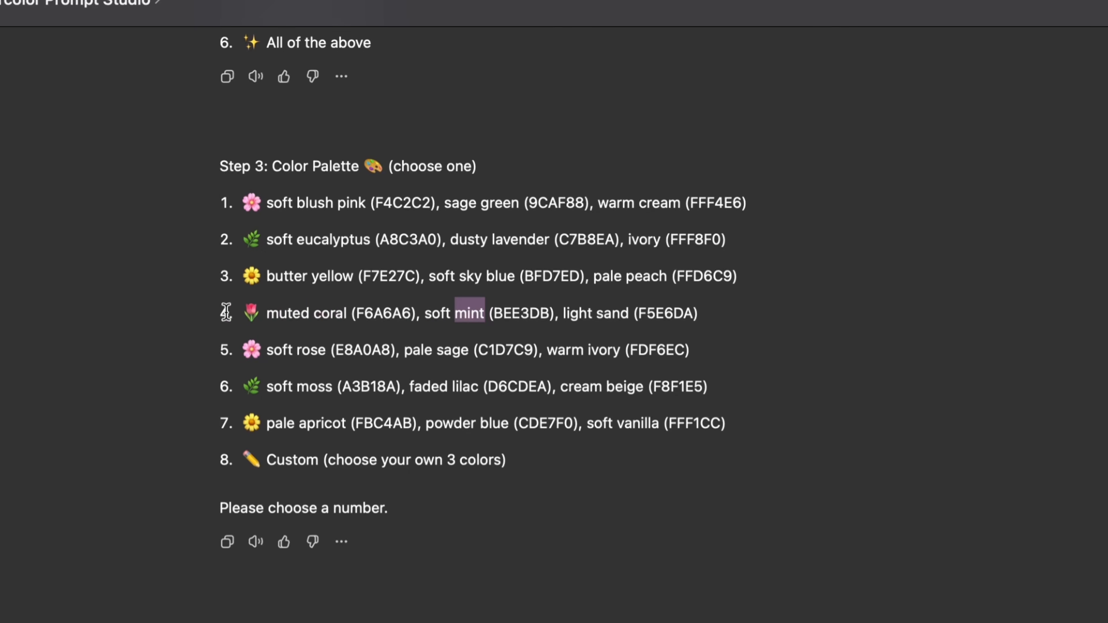
click(844, 534)
text(4)
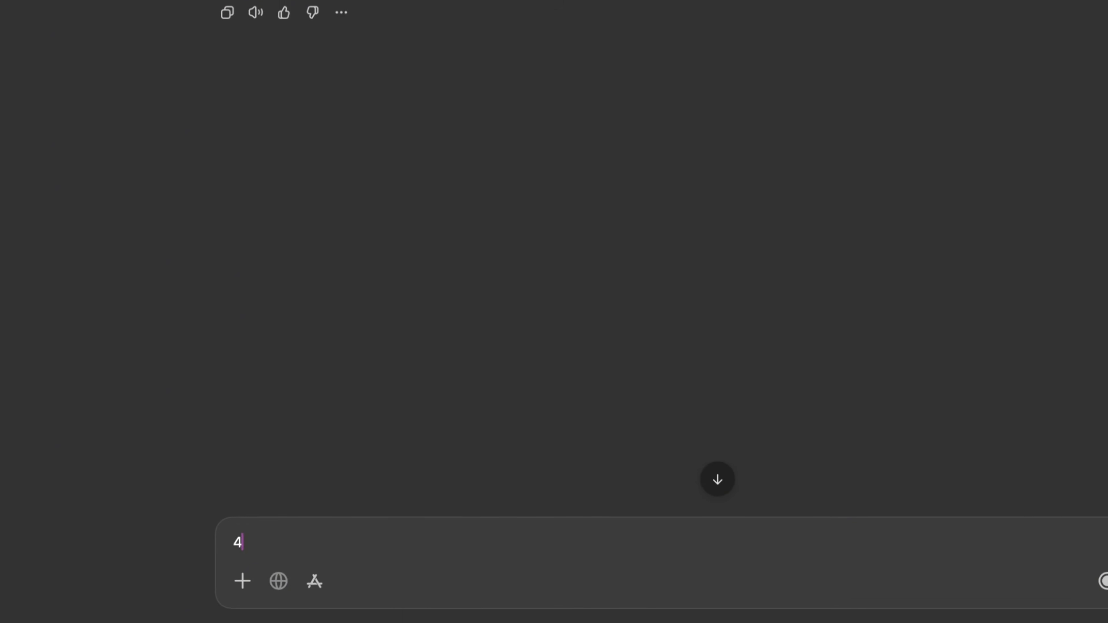
key(Return)
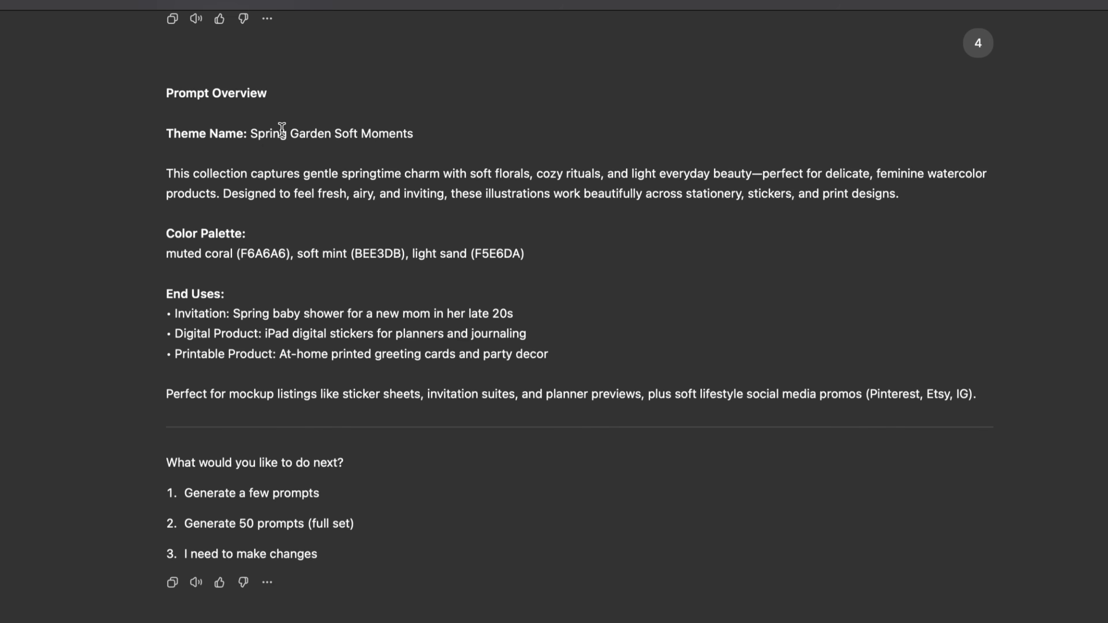
Step: Answer the prompt overview with "3. I want to create a May-inspired digital sticker set, include items that represent this month"
drag(282, 129, 279, 151)
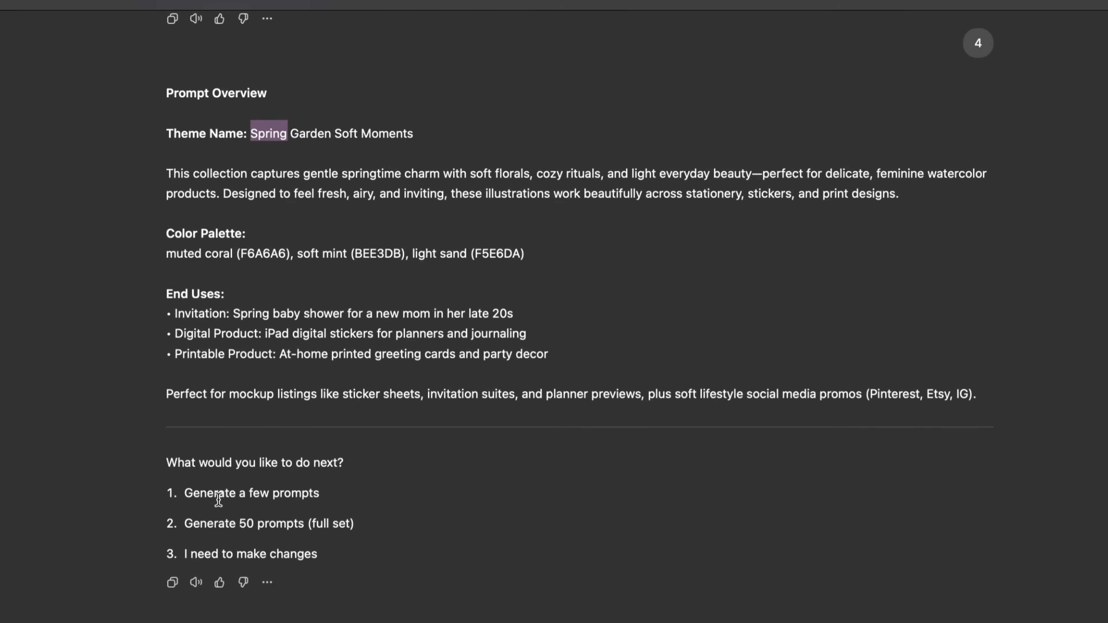
double_click(244, 522)
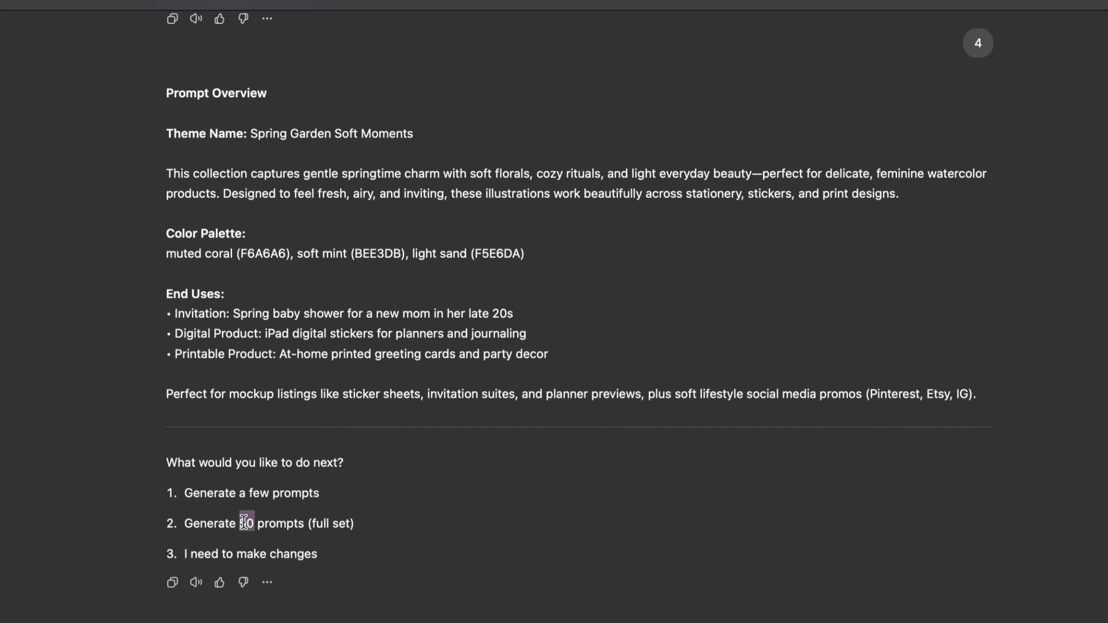
triple_click(249, 561)
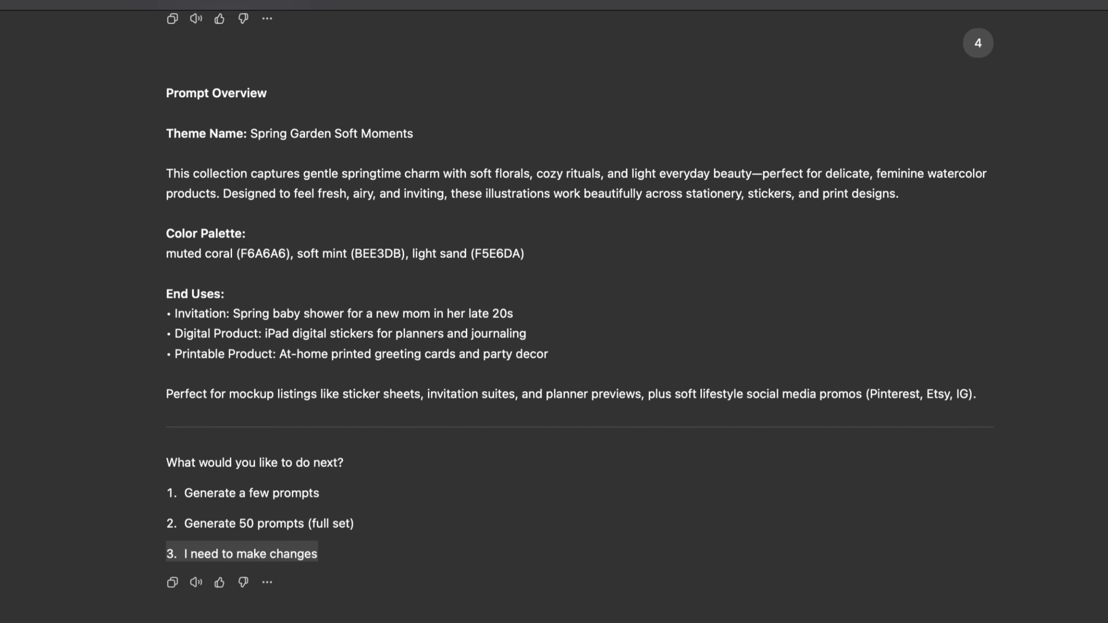
text(3. )
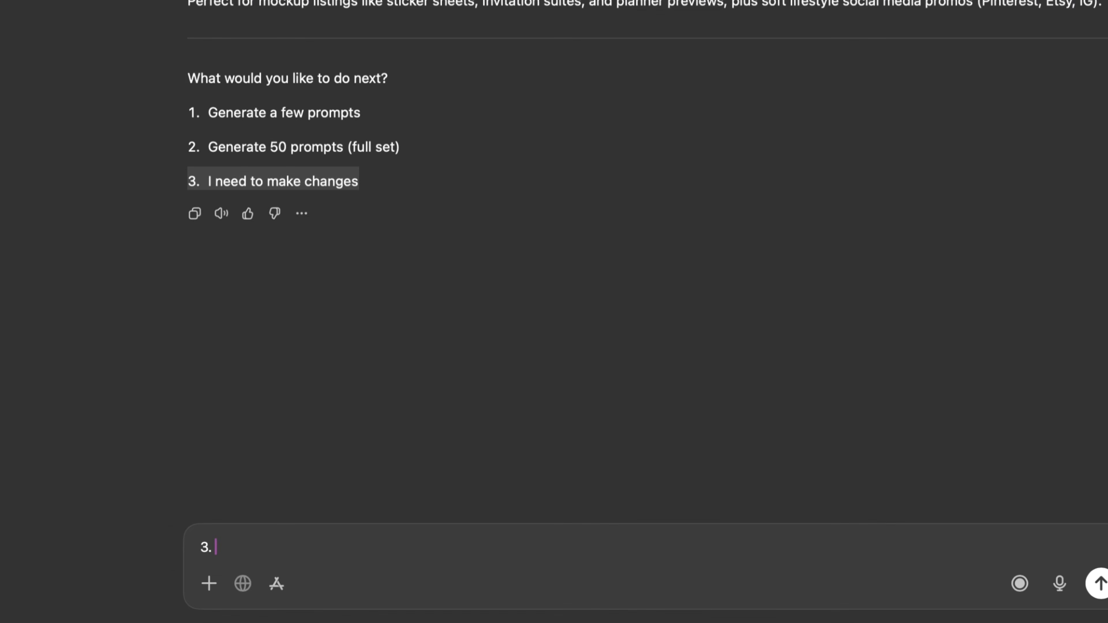
text(I want to create a)
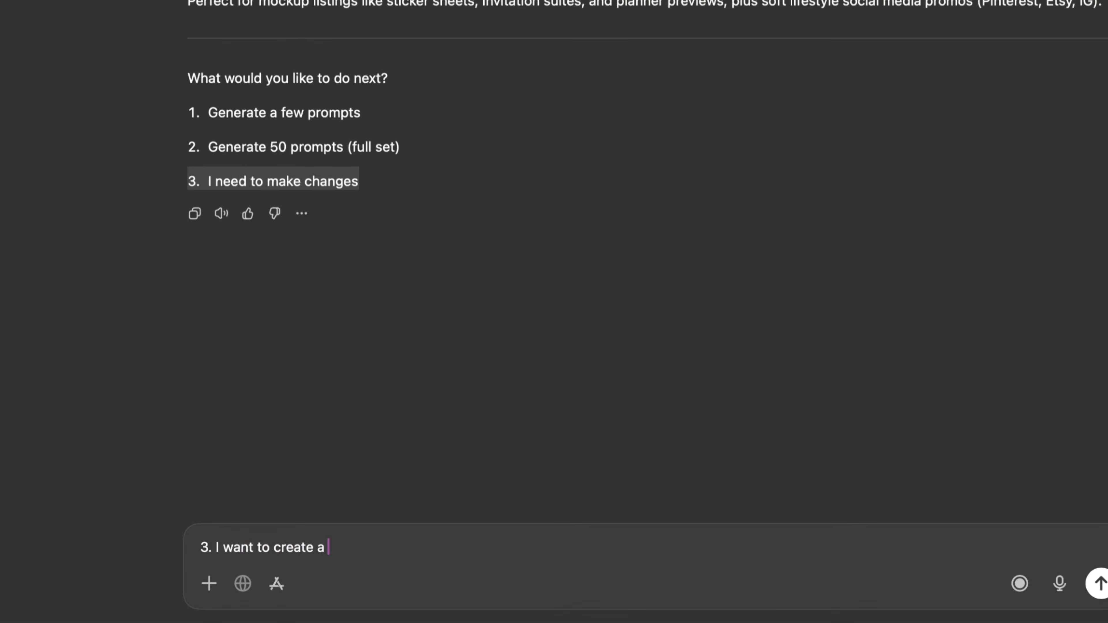
text( May)
key(BackSpace)
text(ay-inspired digital sticker)
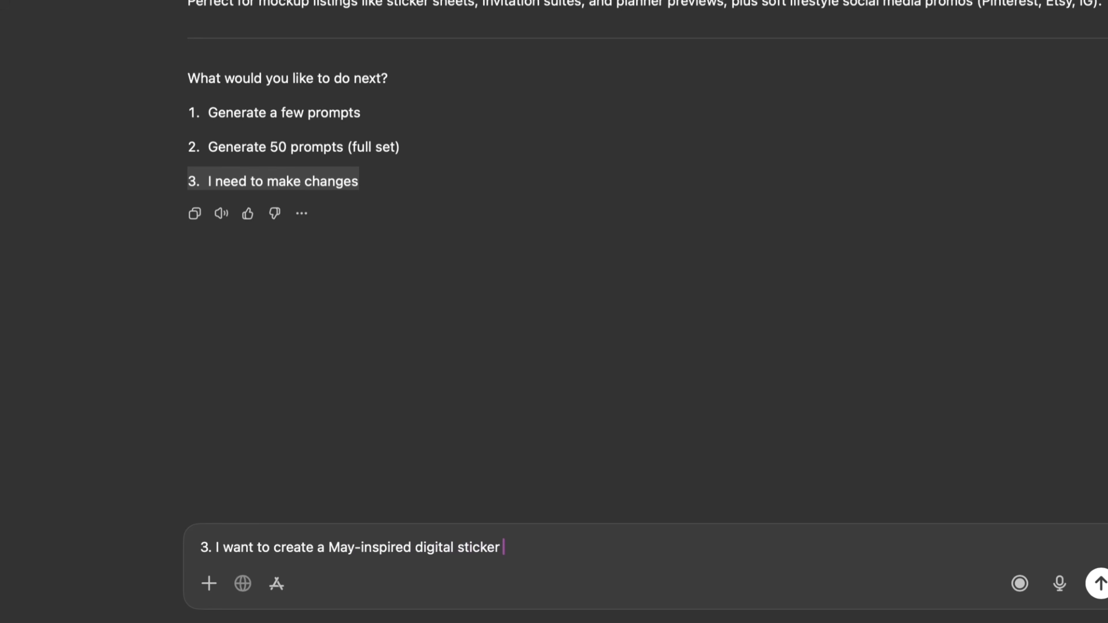
text( set)
text(, include items that represent this month)
key(Return)
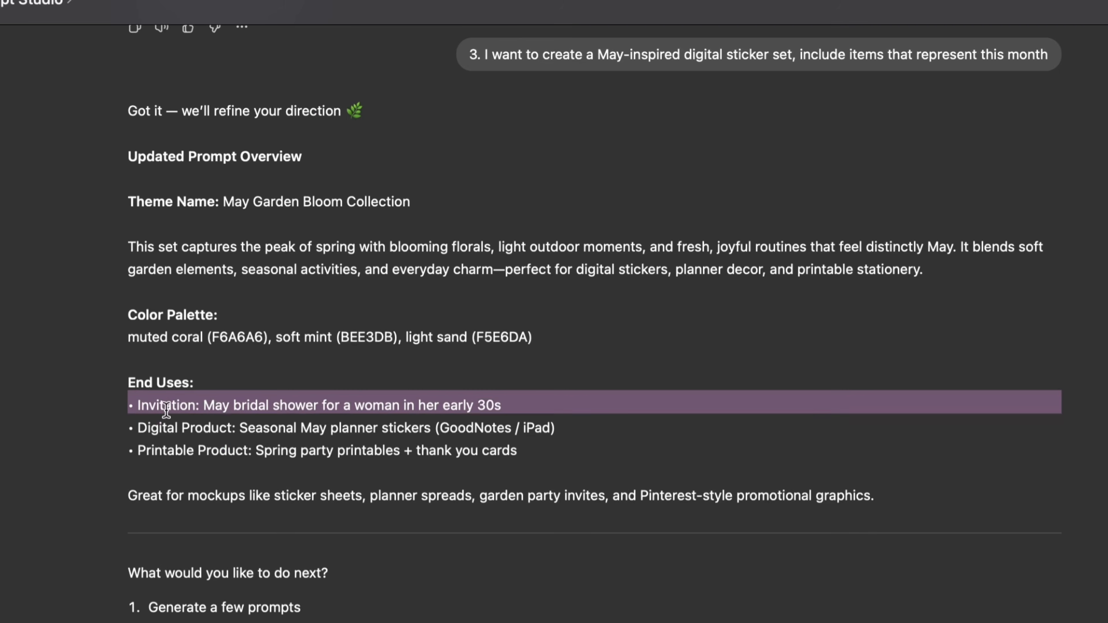
Step: Review the end uses in the updated overview and choose option 1 to generate a few prompts
drag(166, 410, 257, 446)
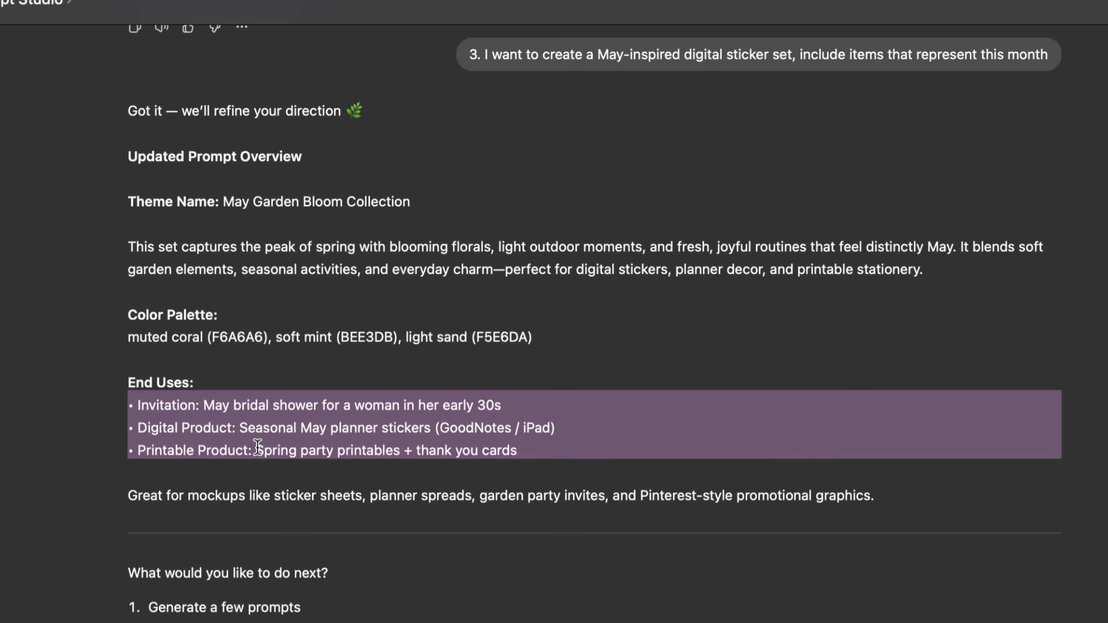
triple_click(259, 448)
click(423, 446)
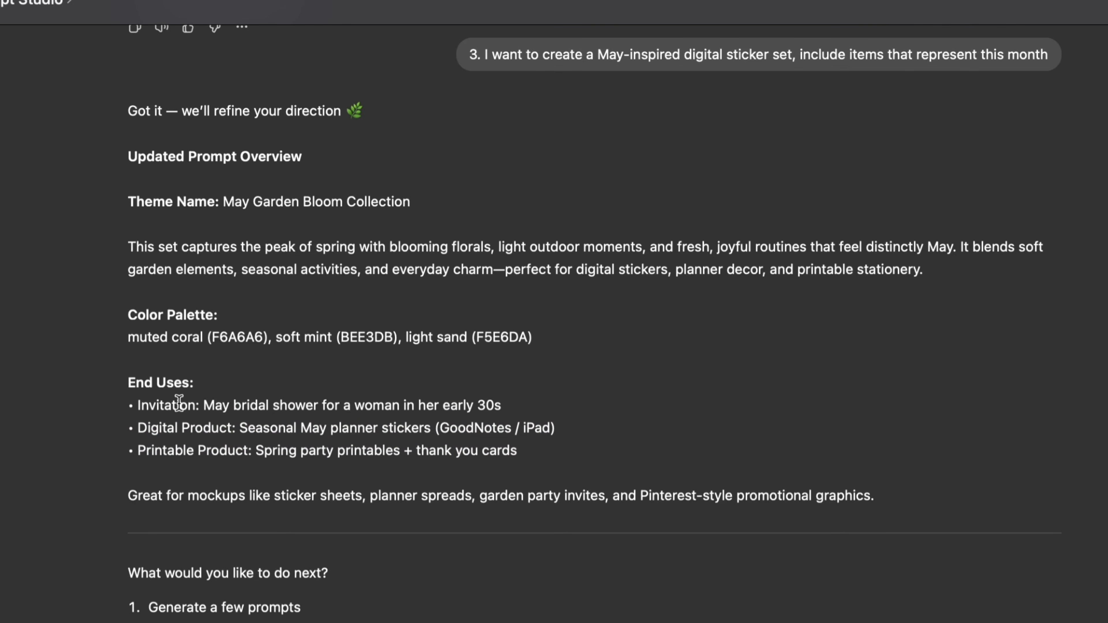
scroll(179, 404, down, 5)
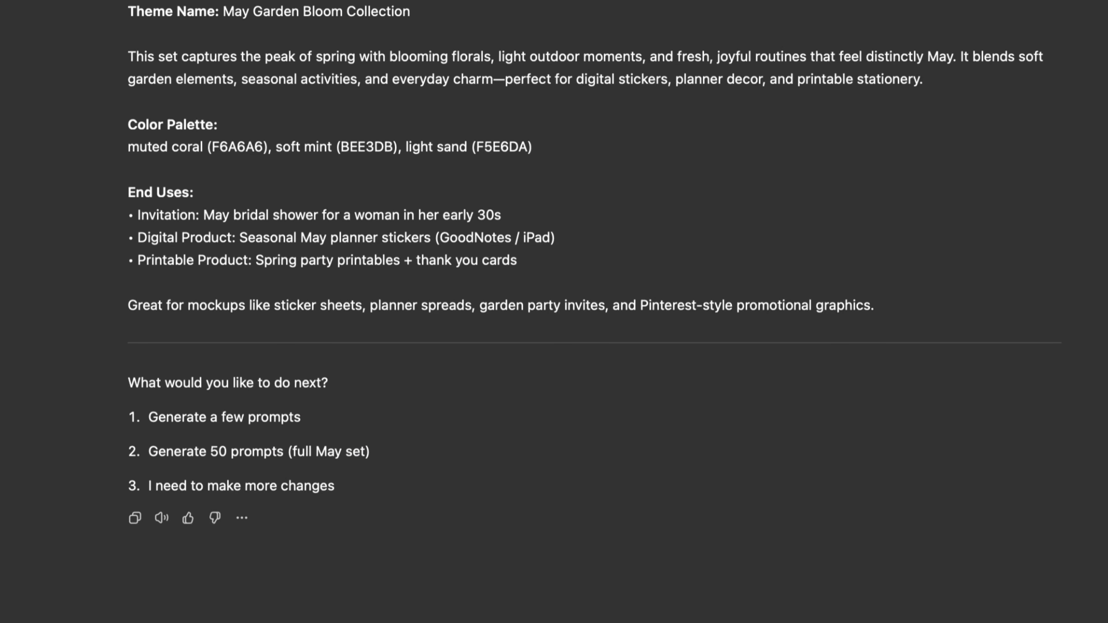
text(1)
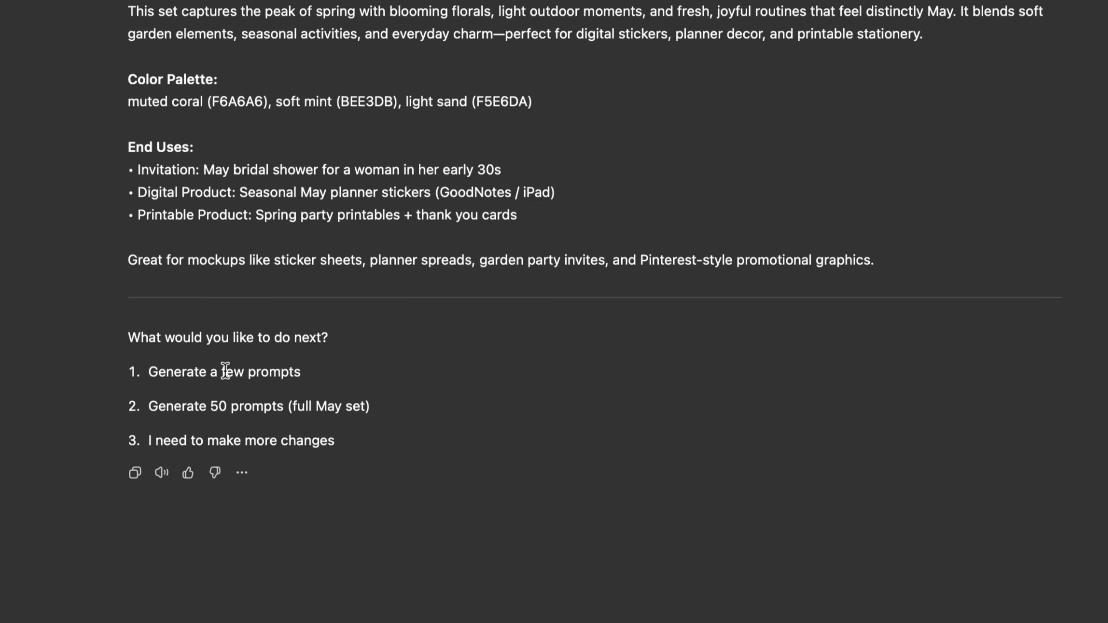
key(Return)
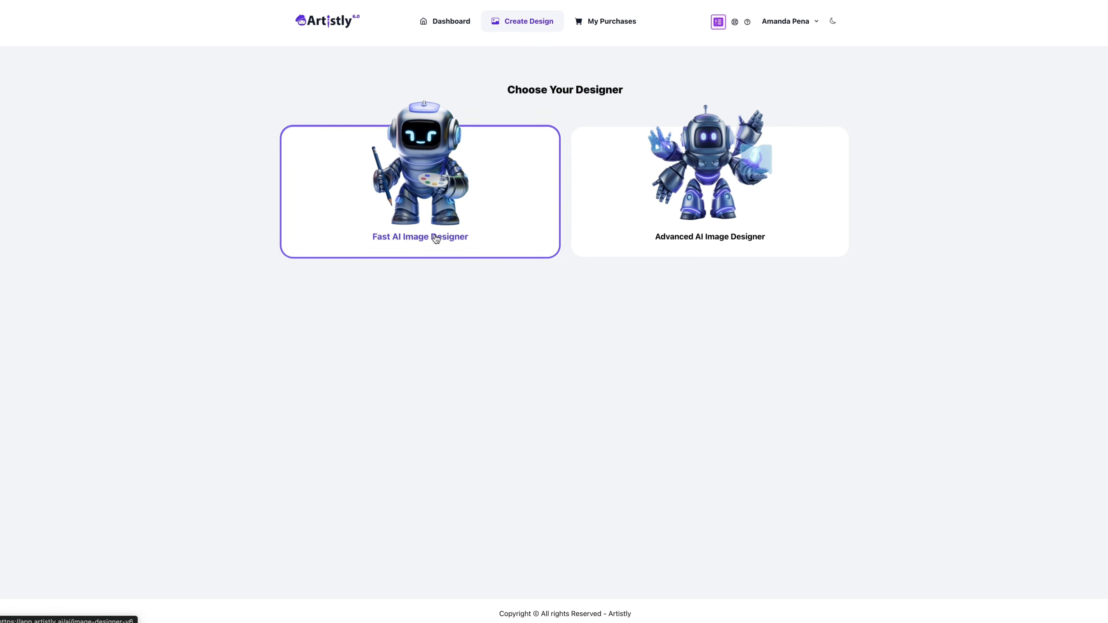
Step: In Artistly's Fast AI Image Designer, open the Clip Art design agent and set the quantity to 5 images
click(427, 202)
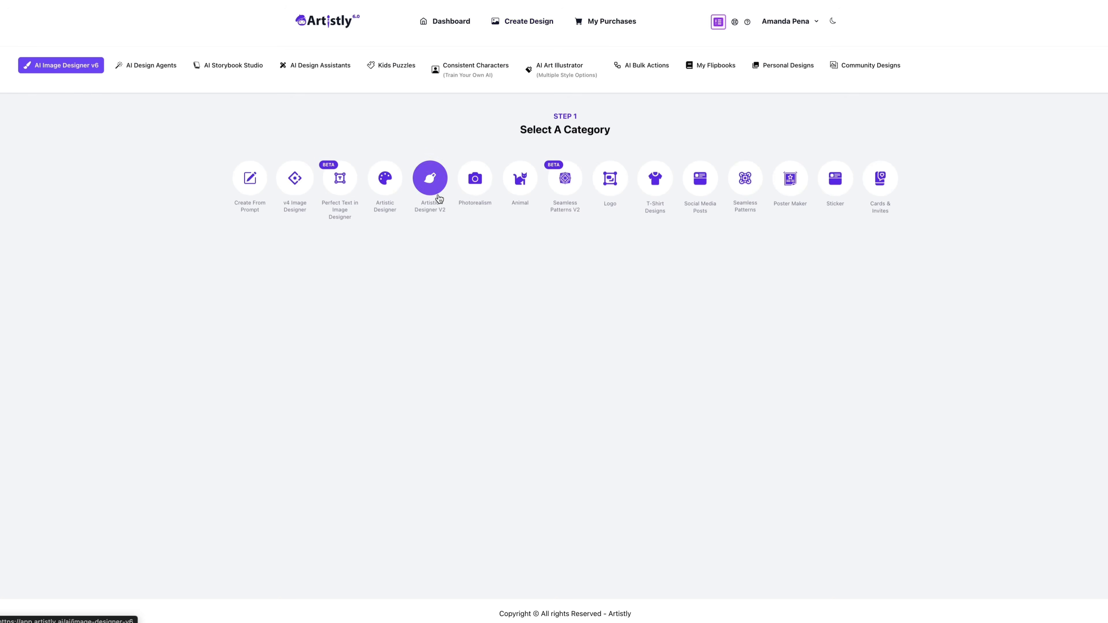
click(133, 69)
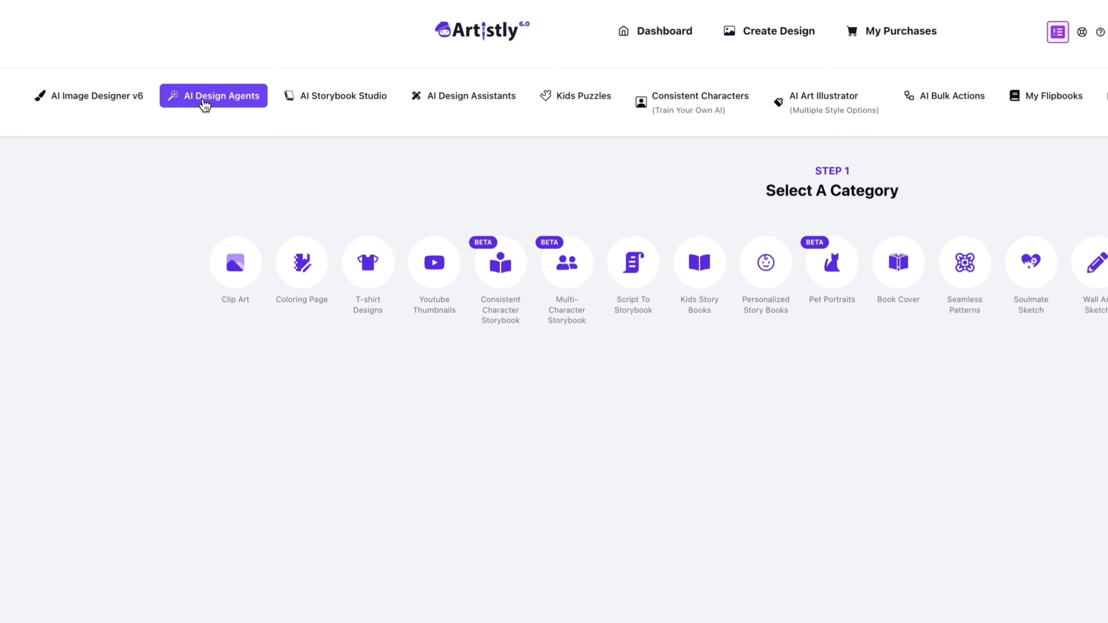
click(242, 271)
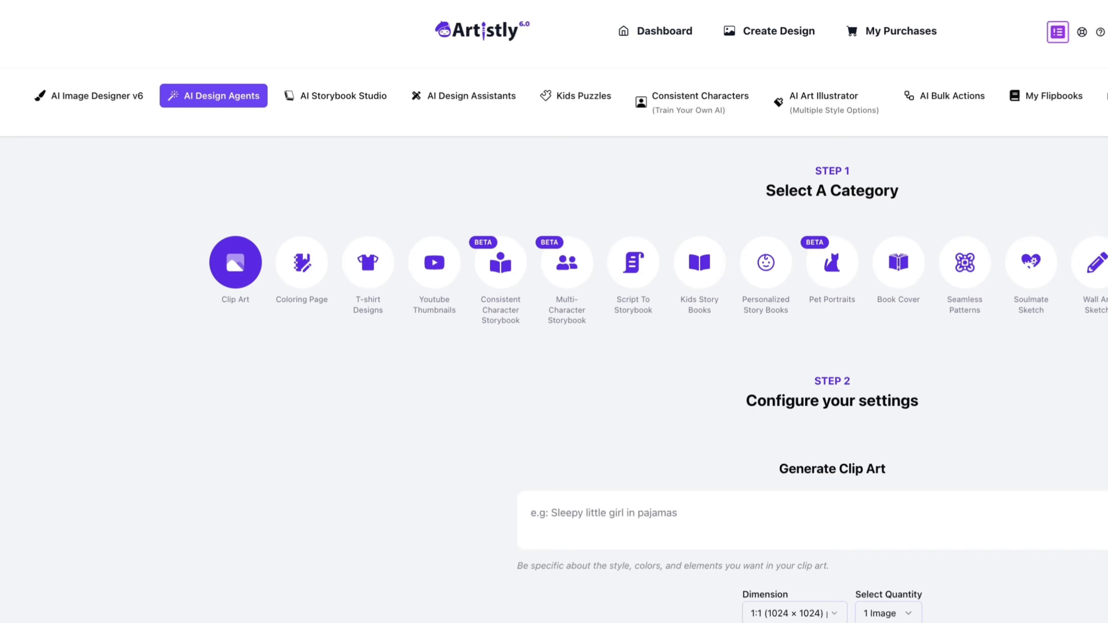
click(603, 417)
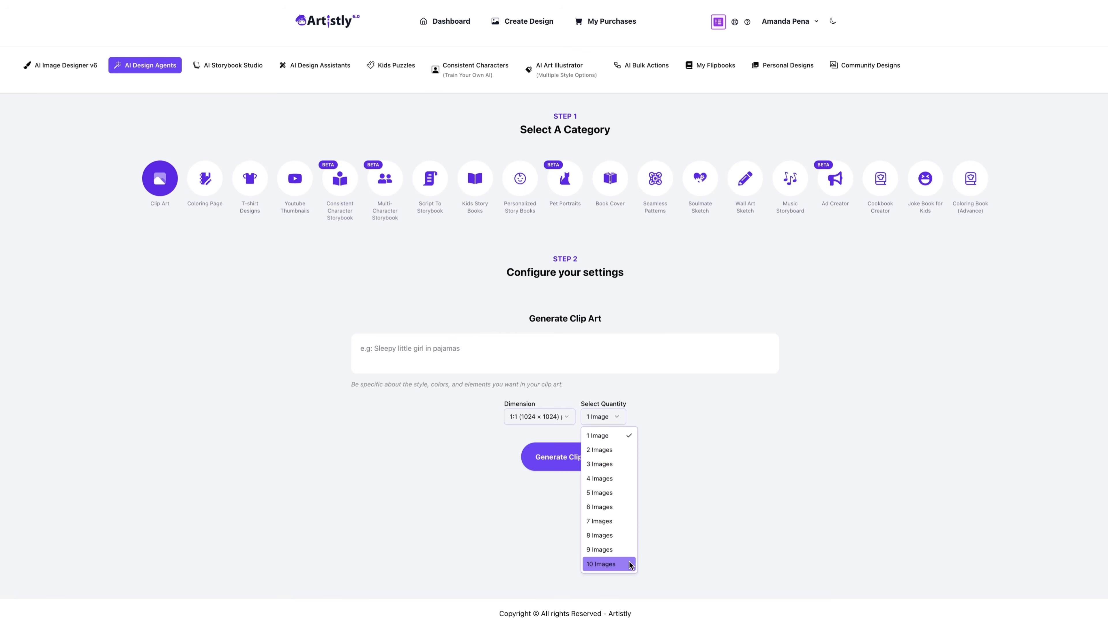
click(626, 493)
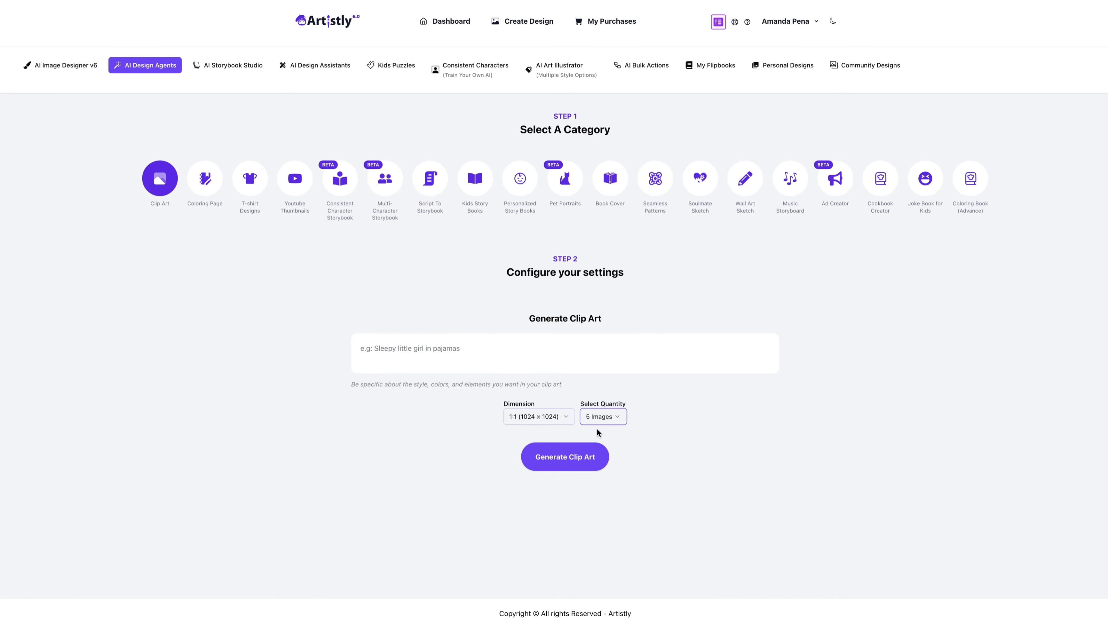
Step: Paste the five WILLOW prompts into the Clip Art agent's prompt field and generate the 5 images
click(598, 419)
click(584, 345)
key(ctrl+v)
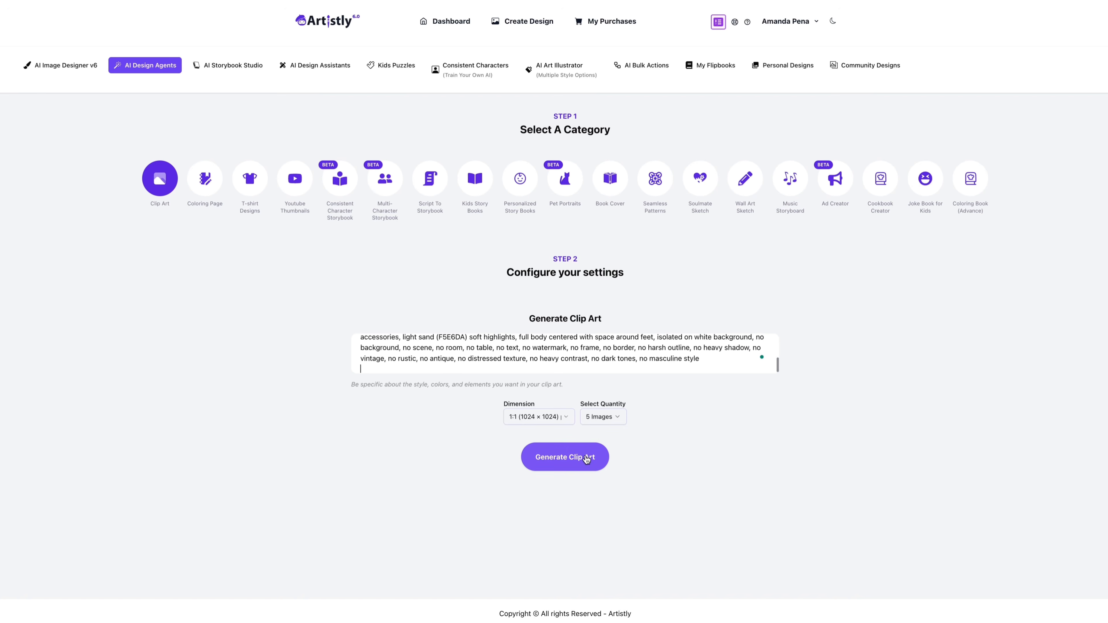
click(587, 458)
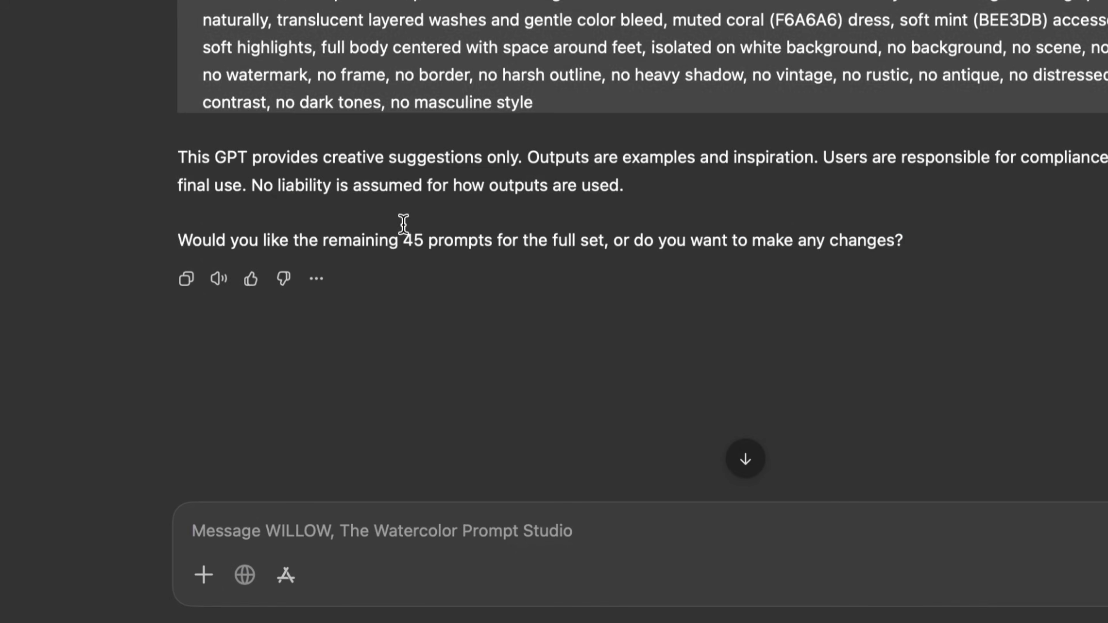
Step: Back in the WILLOW chat, answer "yes" to the offer of the remaining 45 prompts for the full set
double_click(412, 240)
click(678, 524)
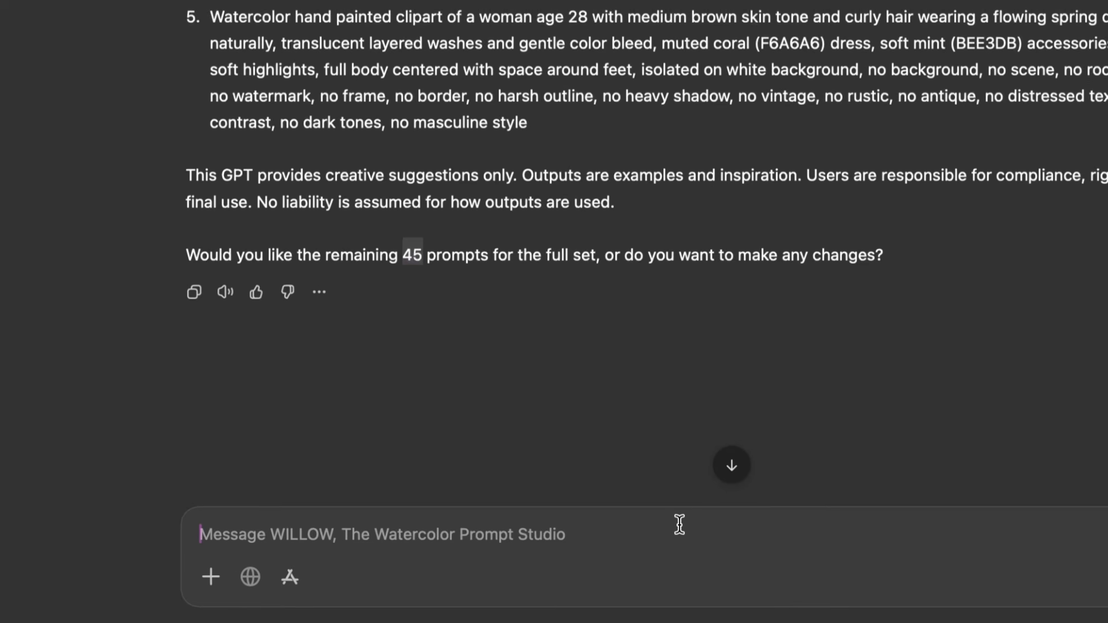
text(yes)
key(Return)
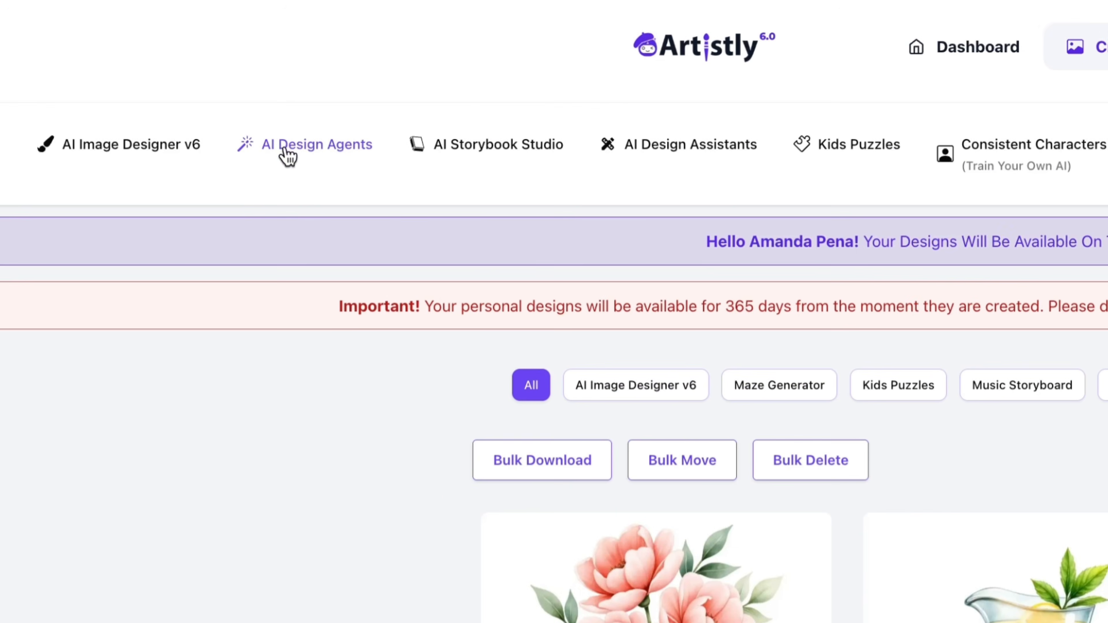
Step: Return to Artistly's AI design agents and look through the generated clip art in the personal designs
click(293, 143)
click(340, 404)
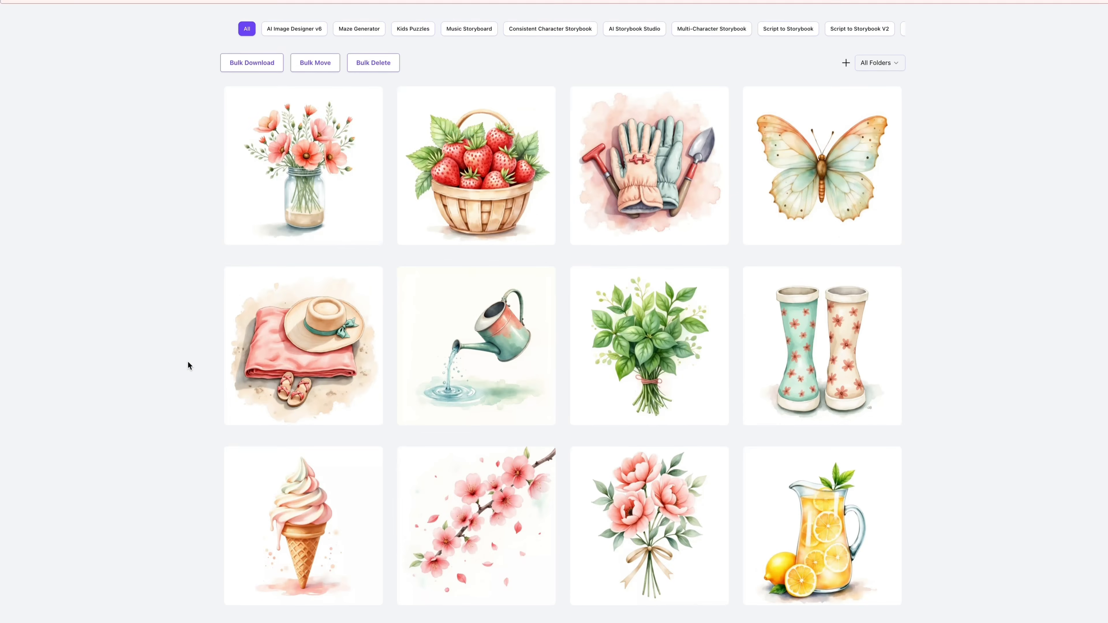
scroll(187, 366, down, 1)
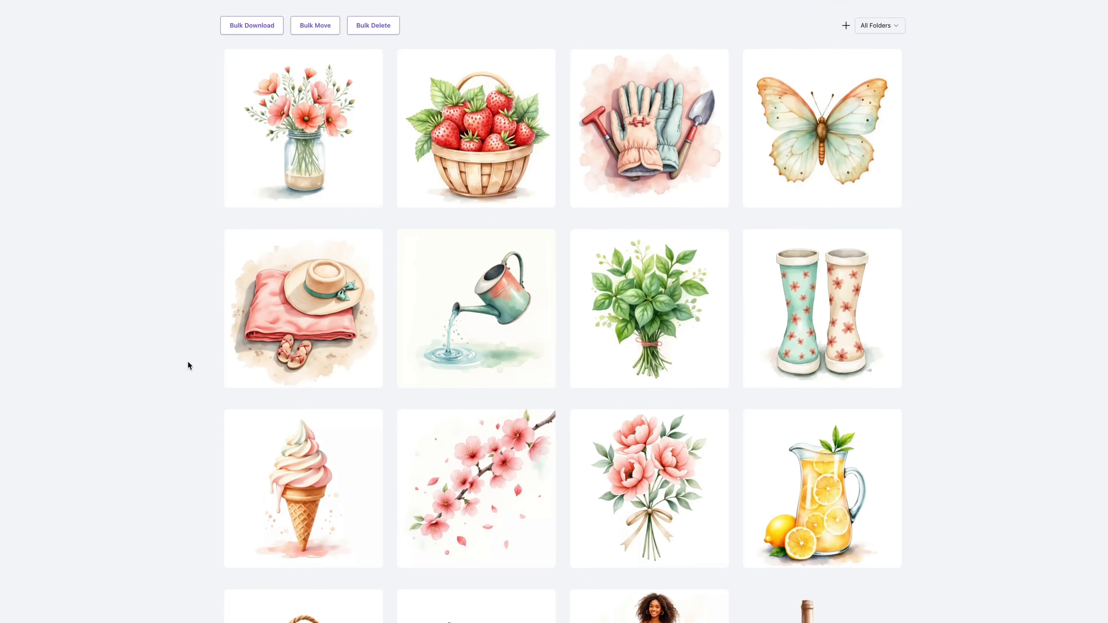
scroll(187, 366, up, 1)
scroll(188, 362, up, 2)
scroll(500, 321, down, 3)
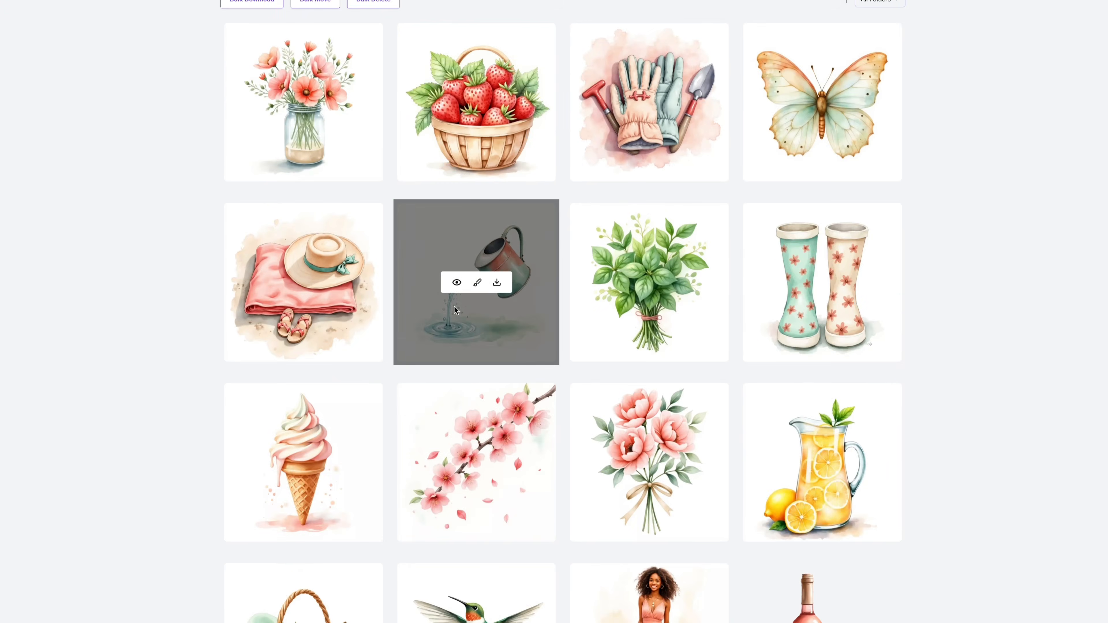
scroll(530, 260, up, 2)
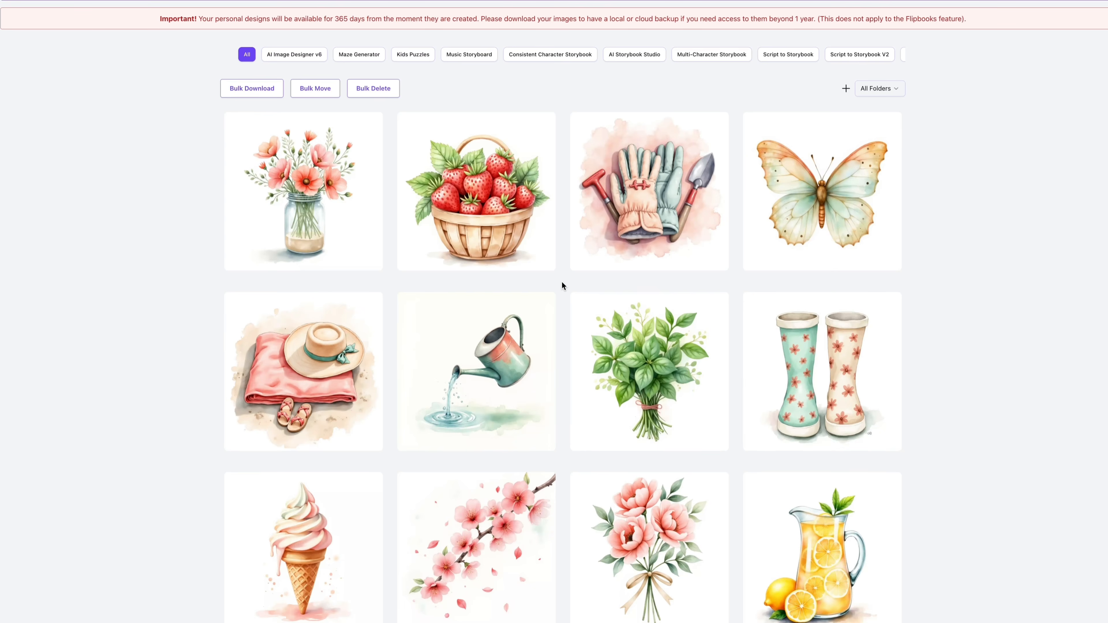
scroll(561, 286, up, 3)
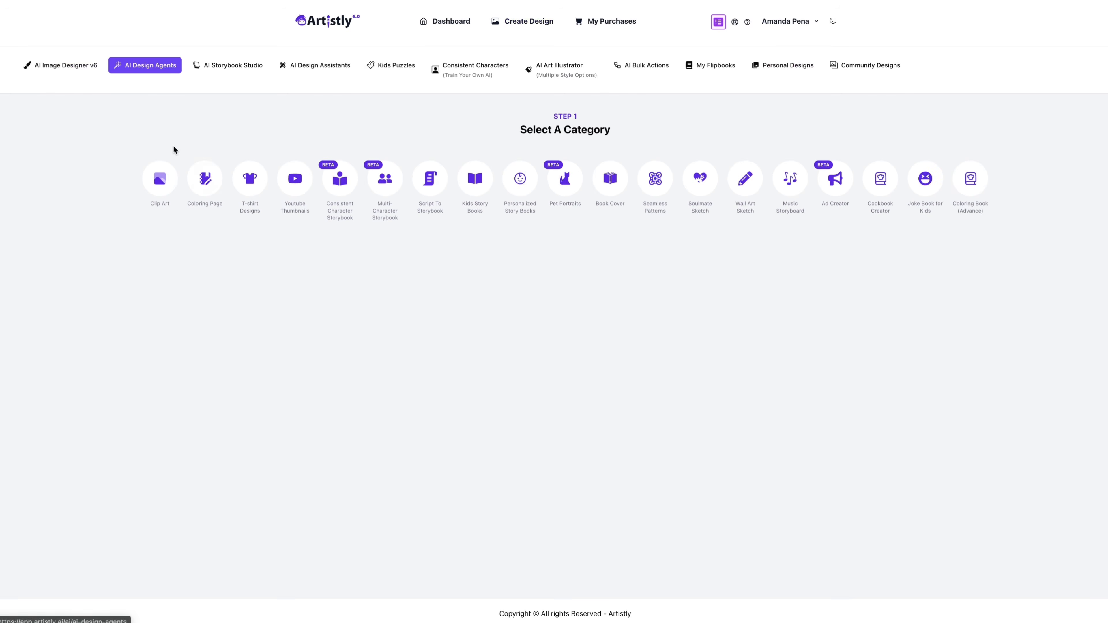
Step: Open the Clip Art design agent again and set the image quantity for the next batch of prompts
click(161, 181)
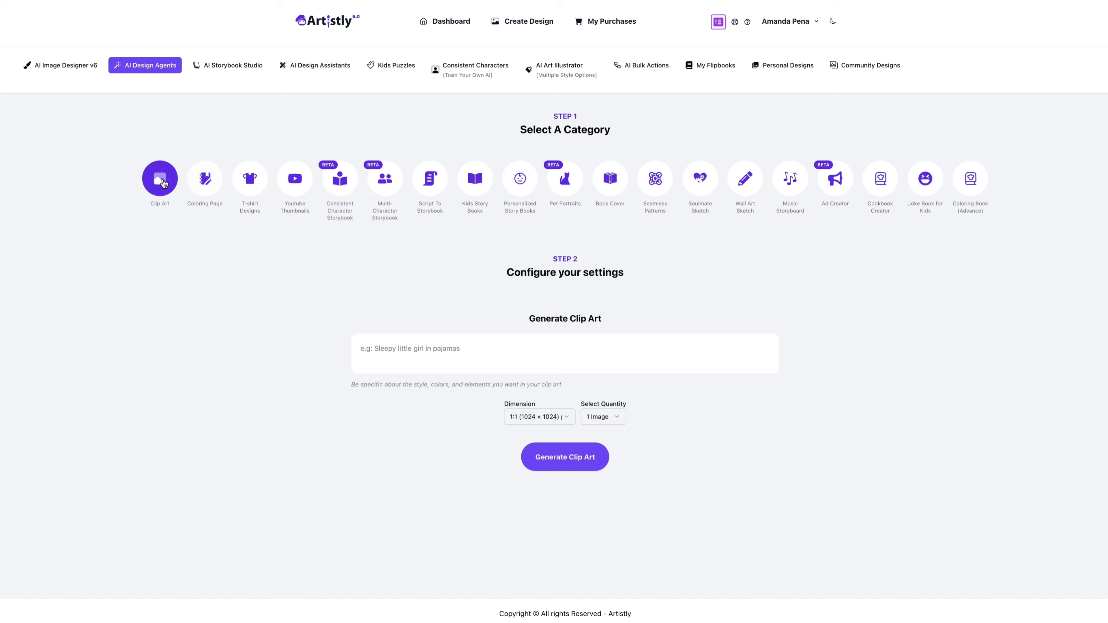
click(617, 418)
click(628, 567)
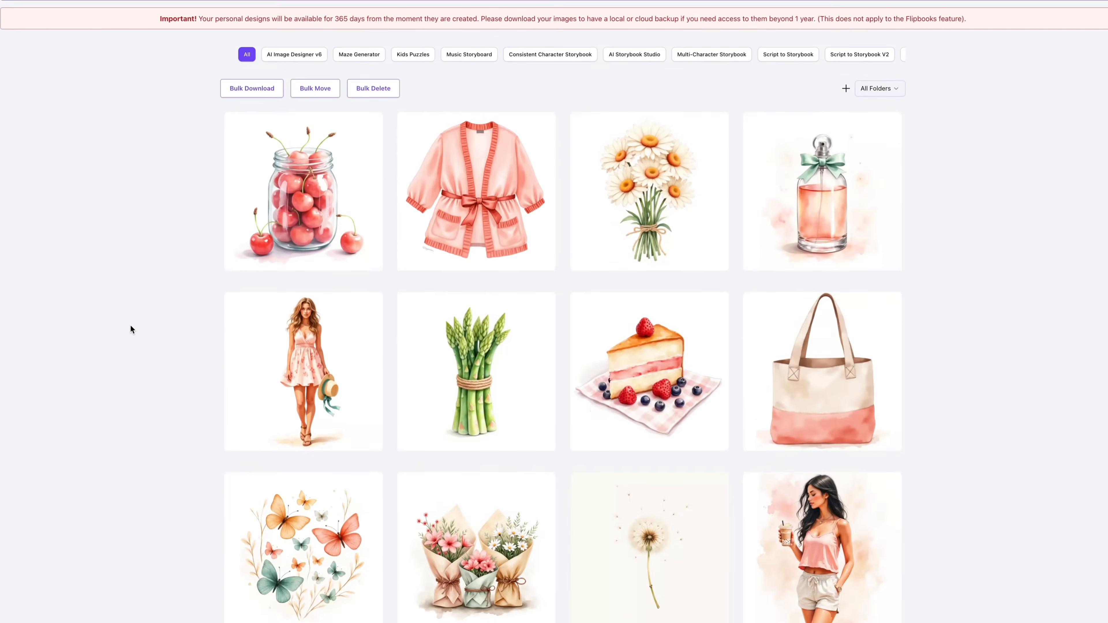
Step: Review the whole May sticker collection in the personal designs, from the newest images to the first ones
scroll(131, 325, down, 10)
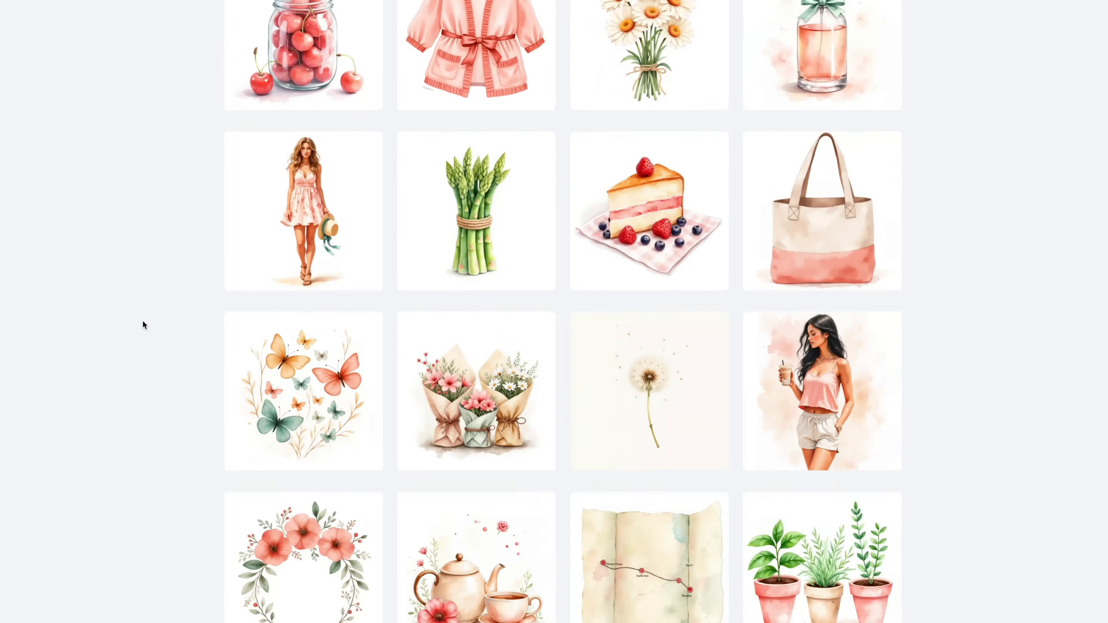
scroll(143, 322, down, 10)
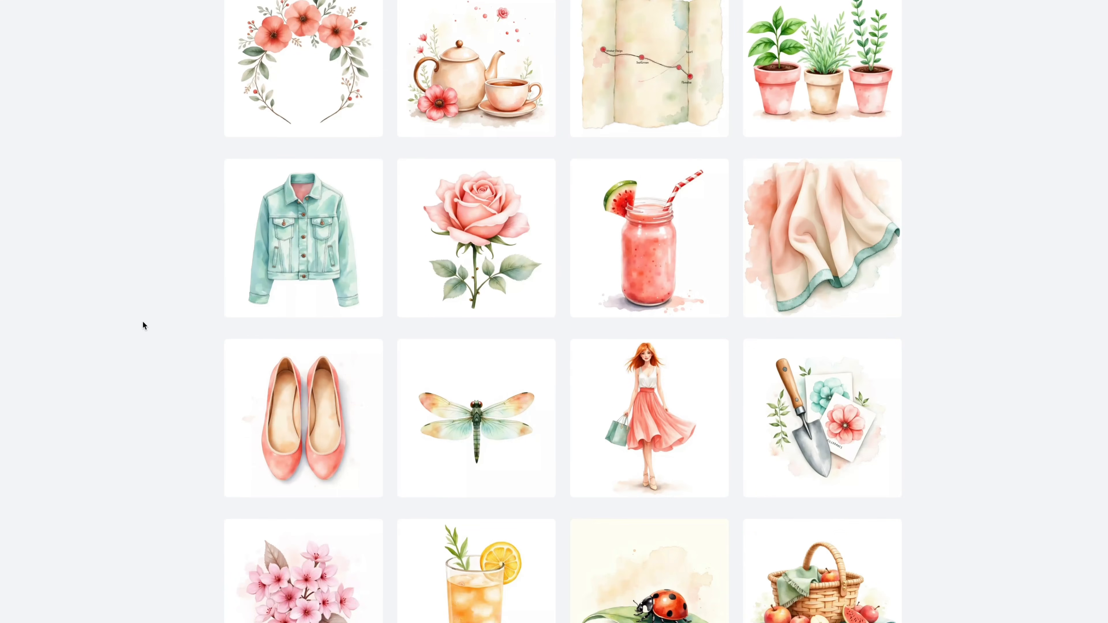
scroll(143, 325, down, 15)
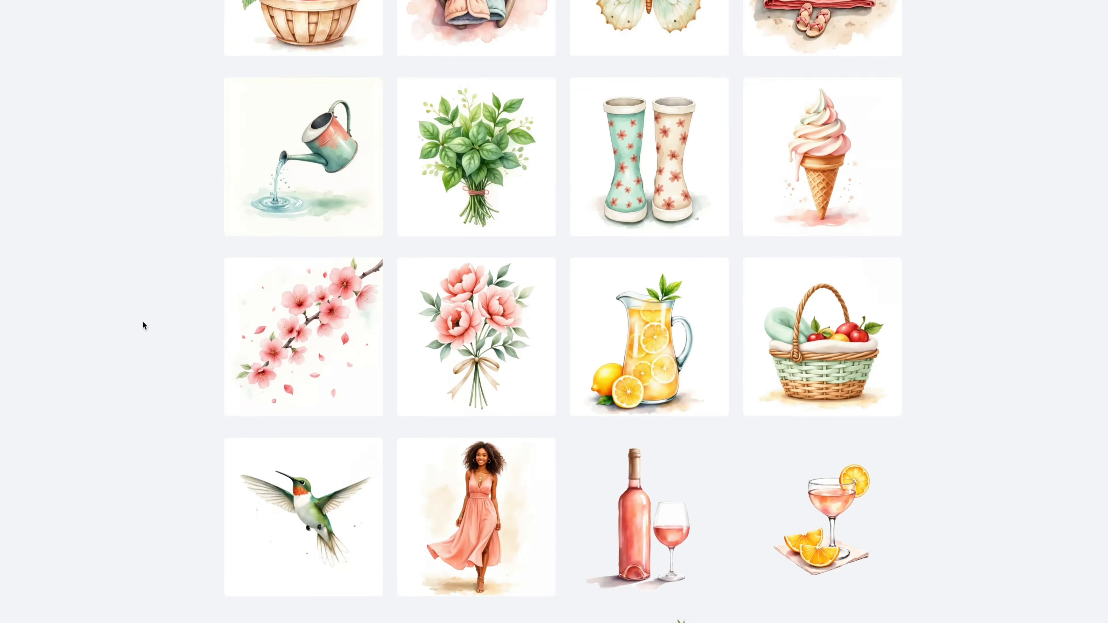
scroll(144, 325, up, 2)
scroll(143, 324, up, 20)
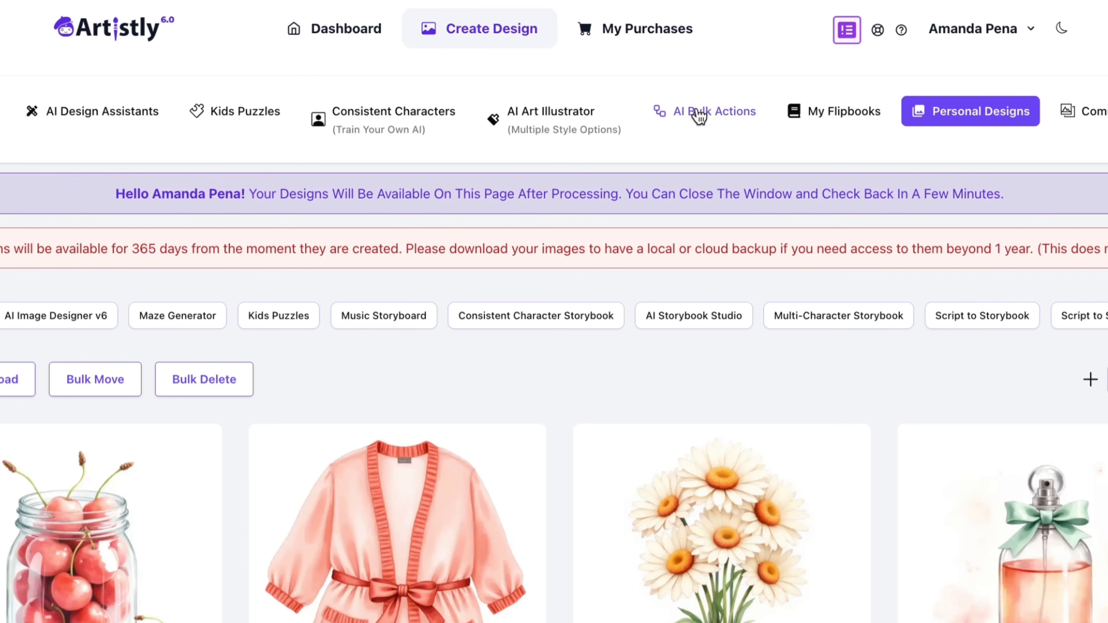
Step: Create a new blank AI bulk action and open the media library to choose its images
click(636, 66)
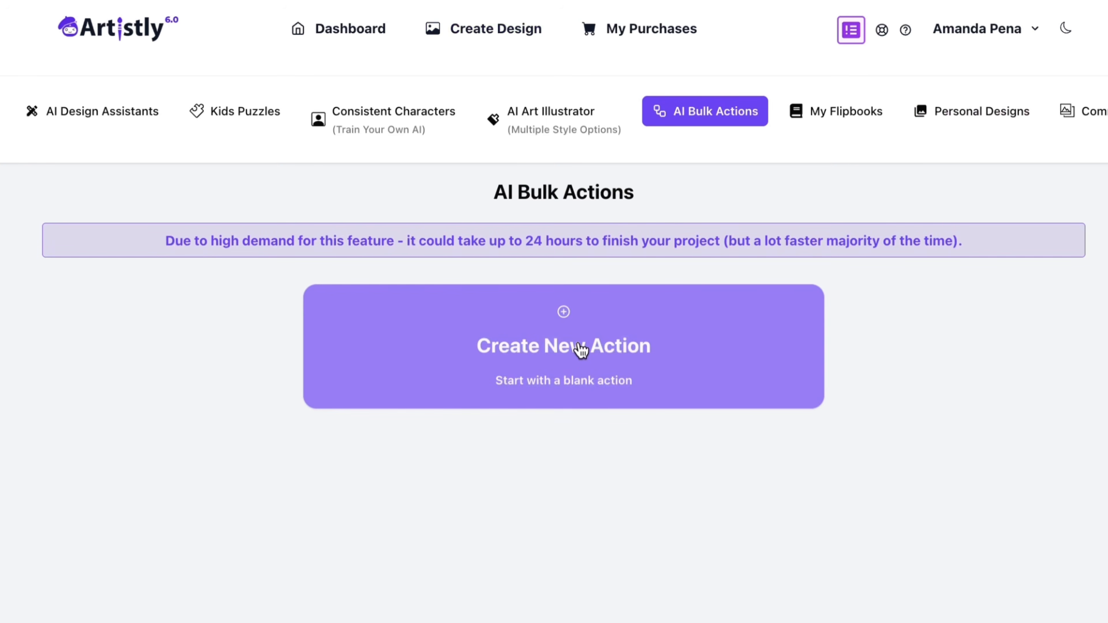
click(581, 349)
click(570, 488)
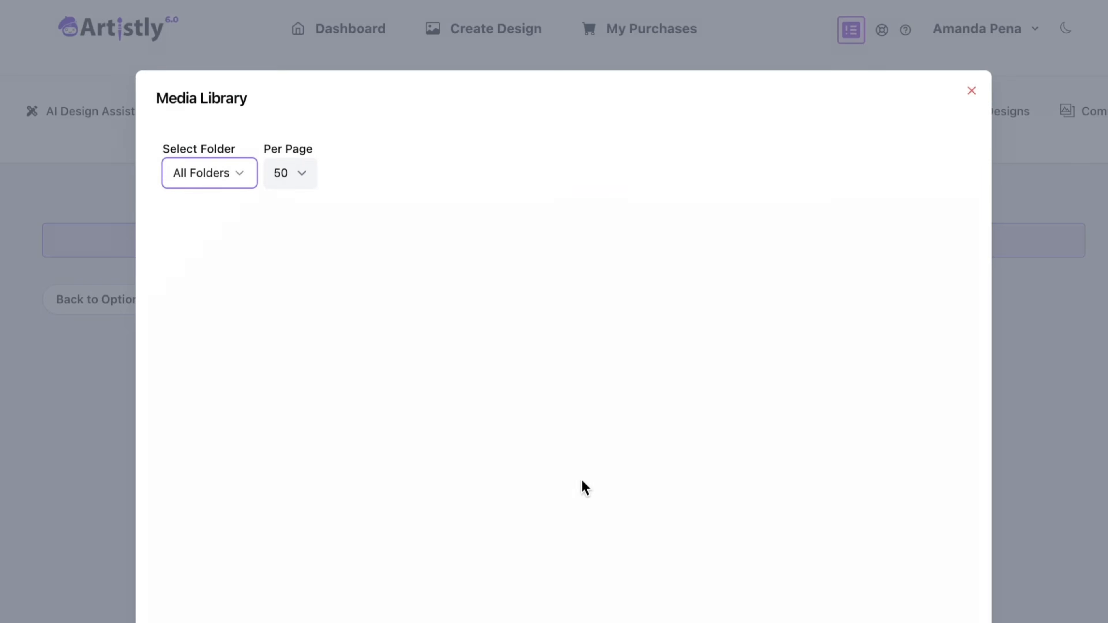
Step: Select 25 sticker images in the media library, leaving out the draped blanket, and add them to the bulk action
click(288, 225)
click(266, 425)
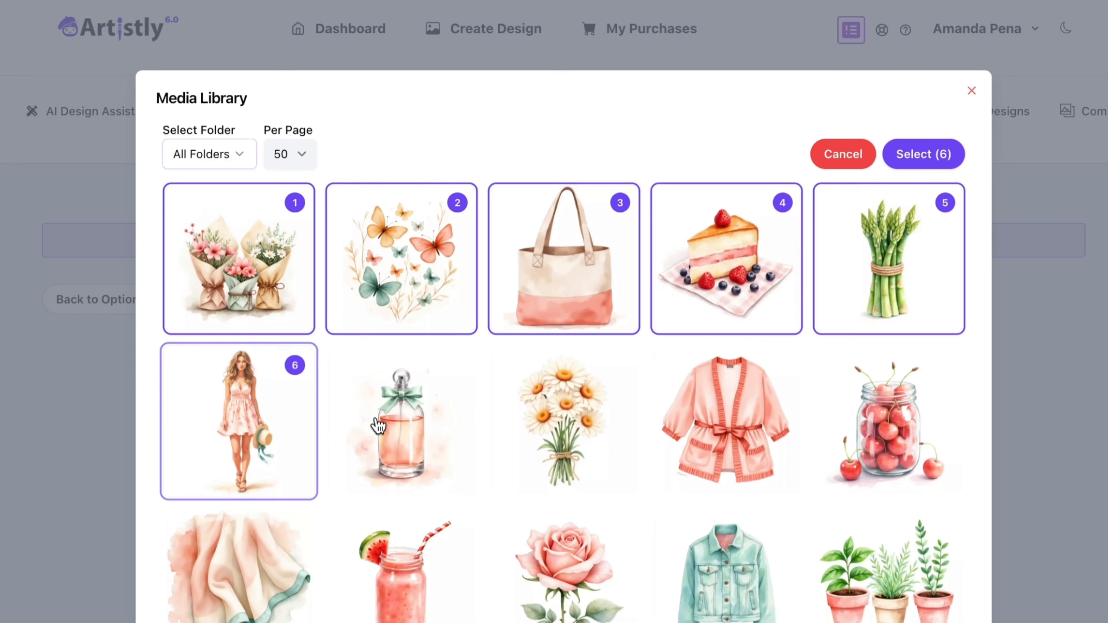
click(383, 428)
click(578, 444)
click(733, 452)
click(888, 455)
click(307, 593)
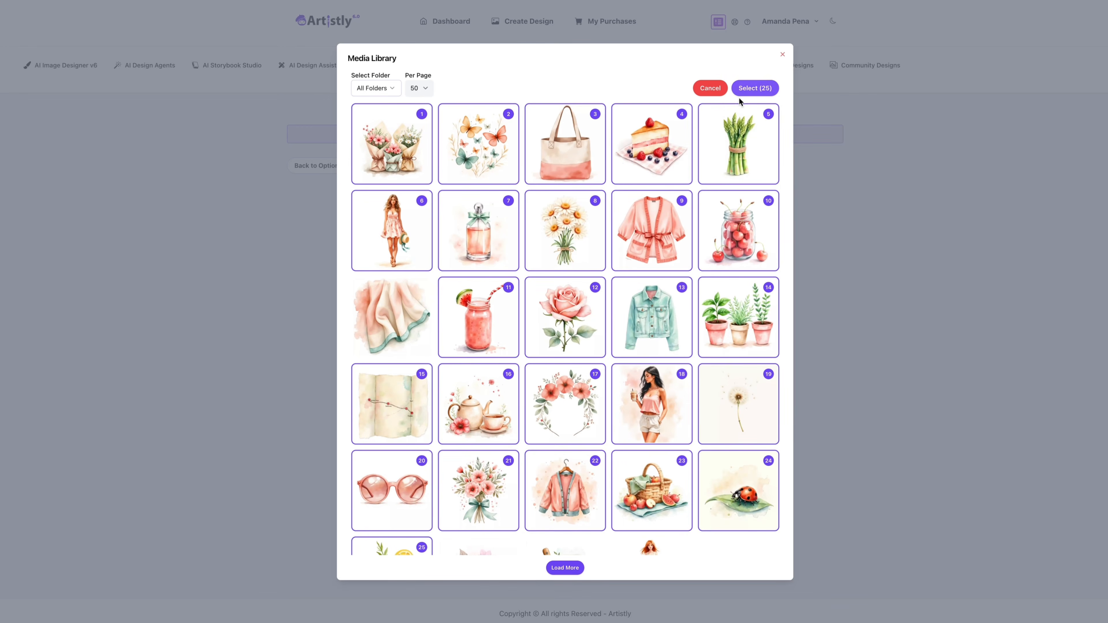
scroll(477, 406, down, 5)
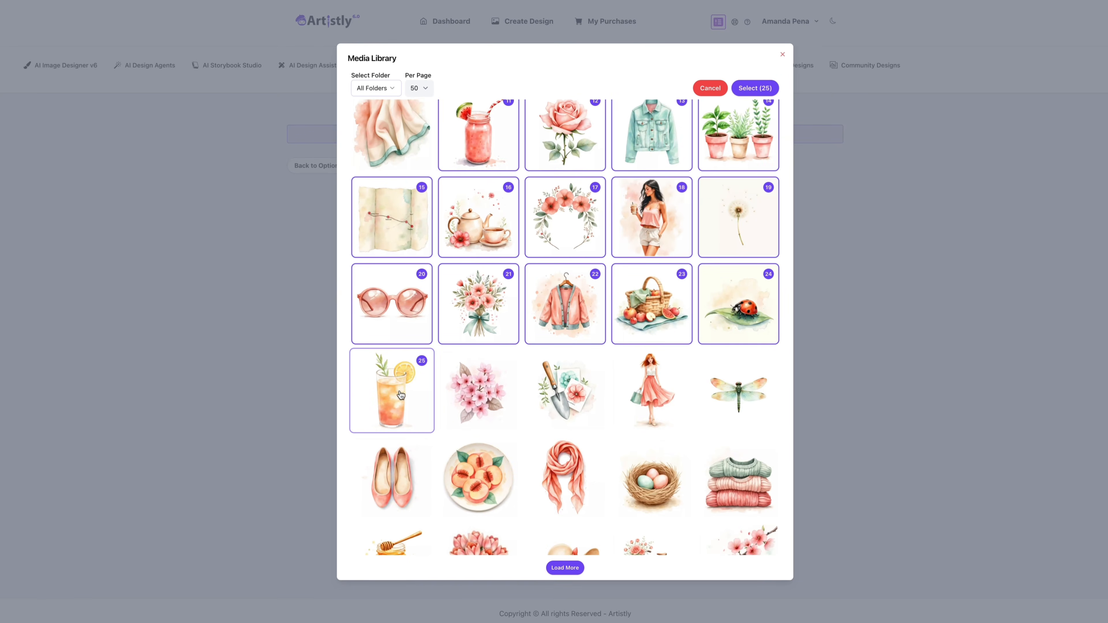
scroll(484, 391, up, 3)
click(753, 91)
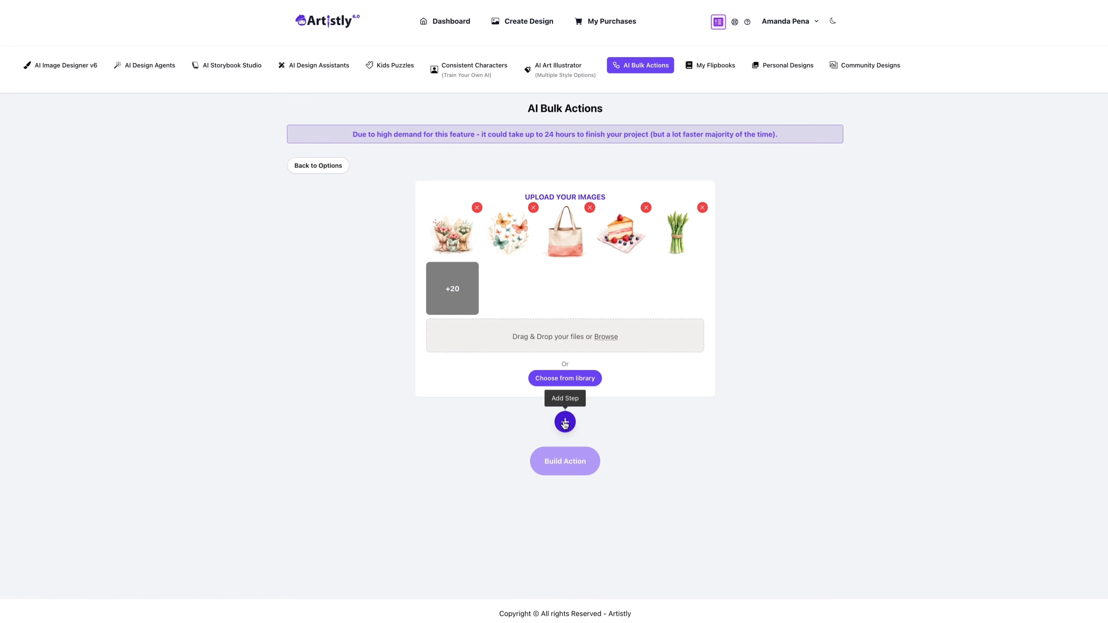
Step: Add a Remove Background step to the bulk action, followed by an Upscale Image step set to Only Upscale
click(565, 422)
click(513, 253)
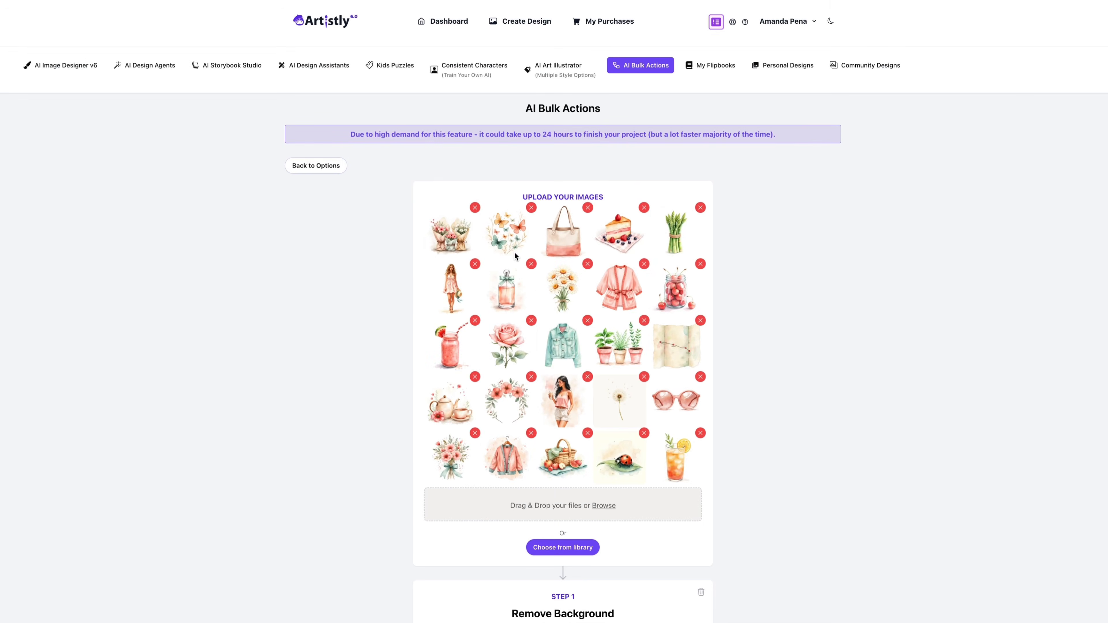
scroll(514, 251, down, 3)
click(564, 487)
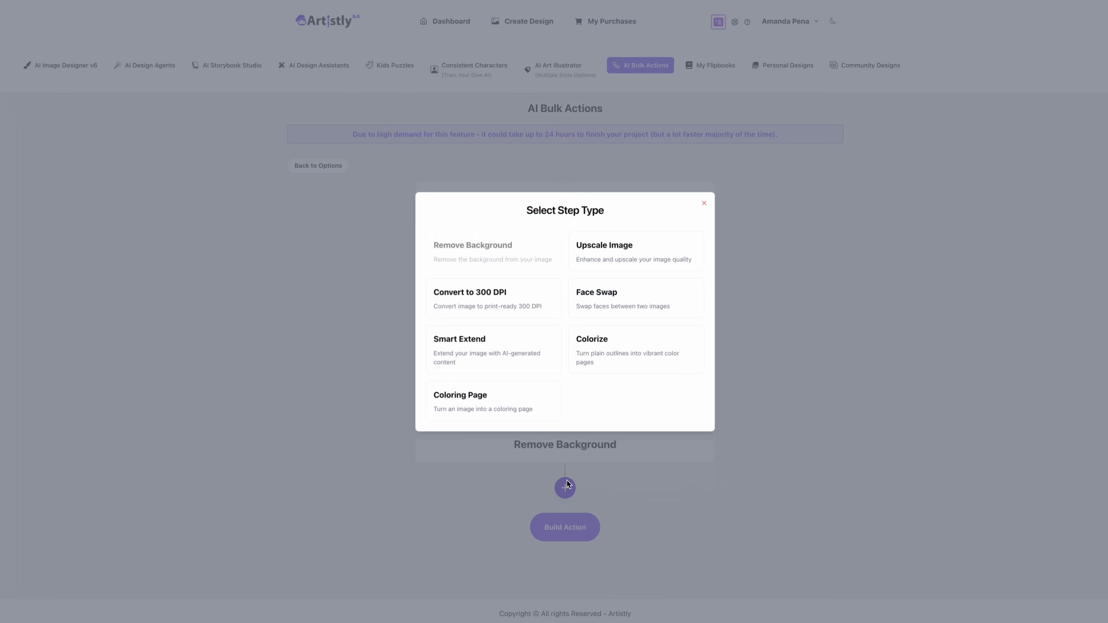
click(616, 238)
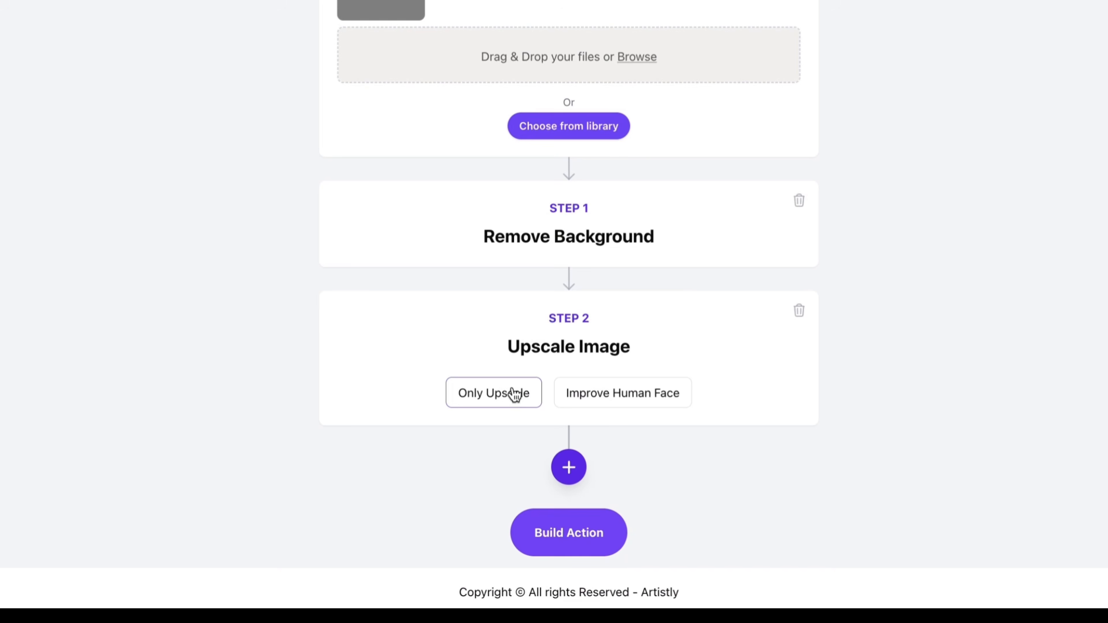
click(515, 394)
Step: Add Convert to 300 DPI as the third step of the bulk action
scroll(666, 462, down, 1)
click(567, 466)
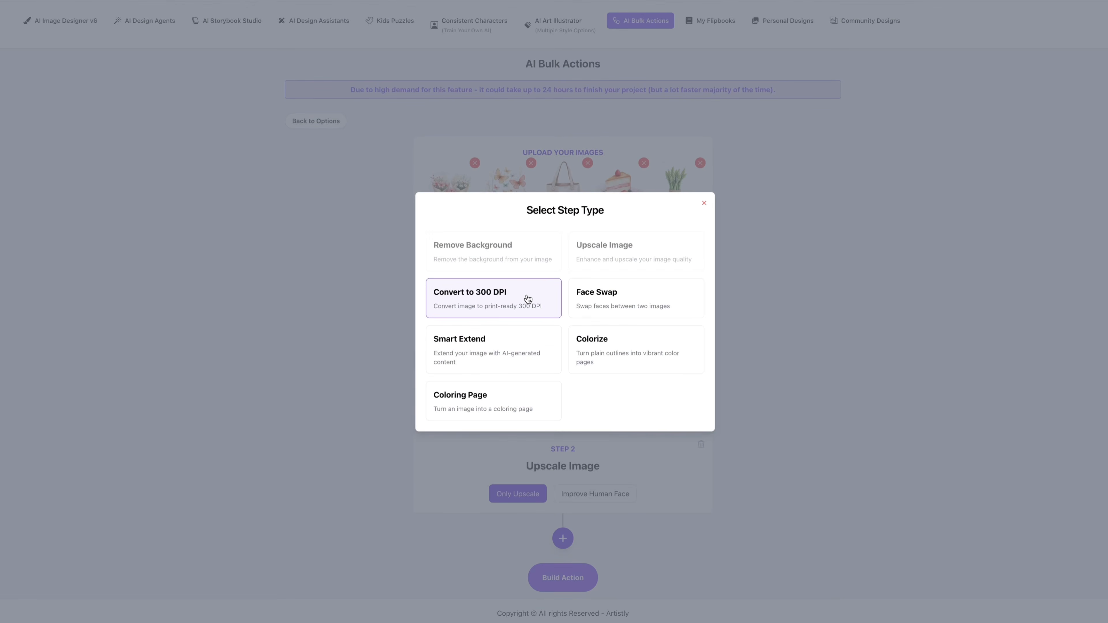
click(535, 308)
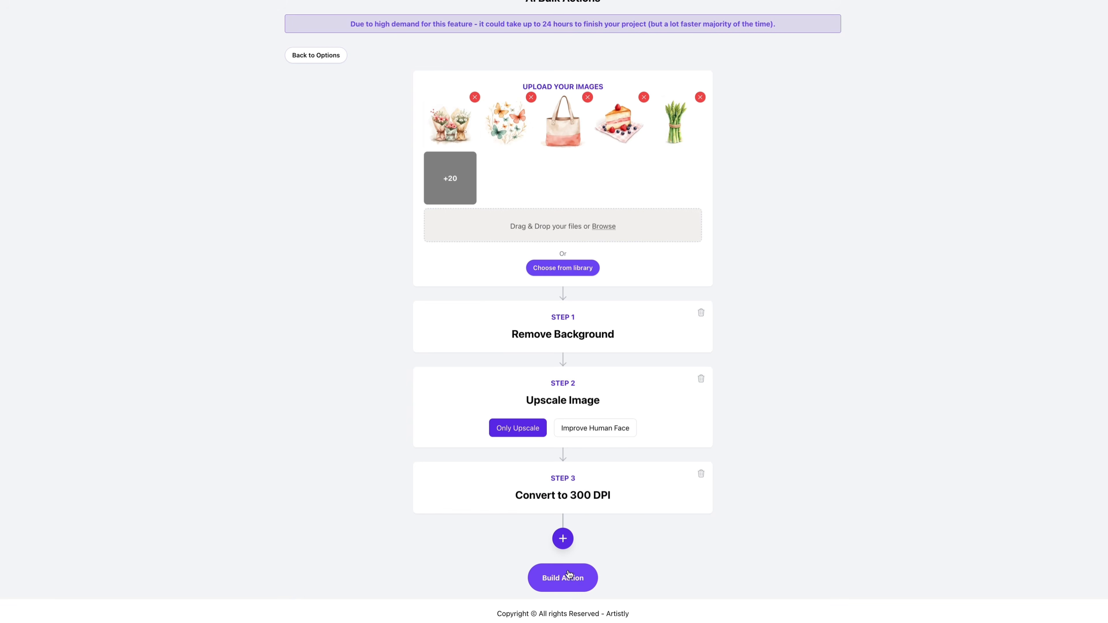
Step: Build the bulk action with the title "stickers"
click(570, 577)
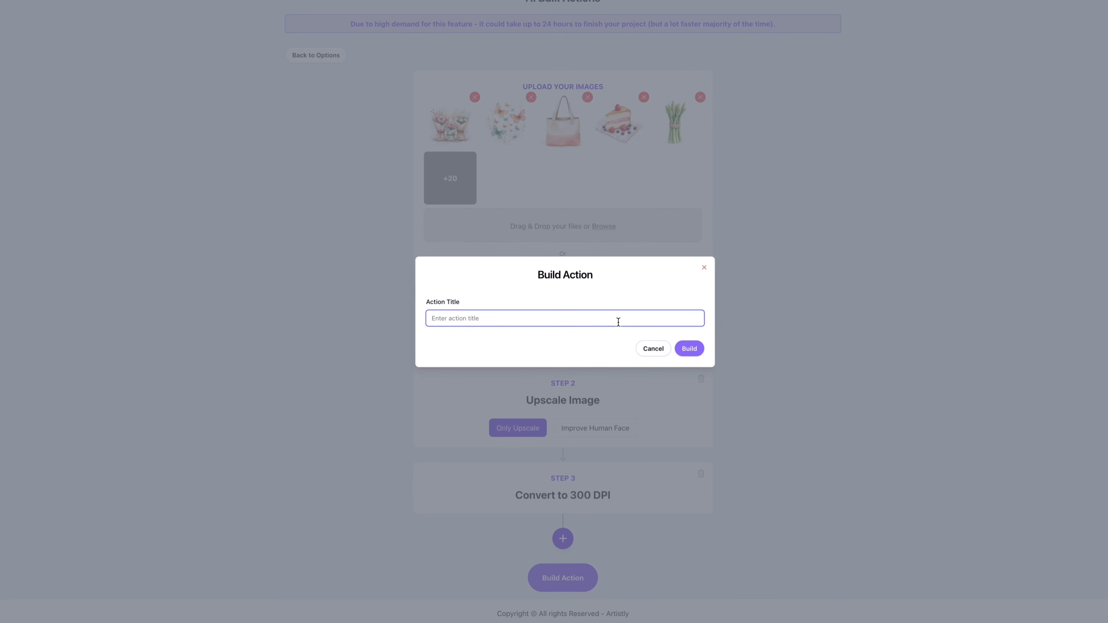
text(stickers)
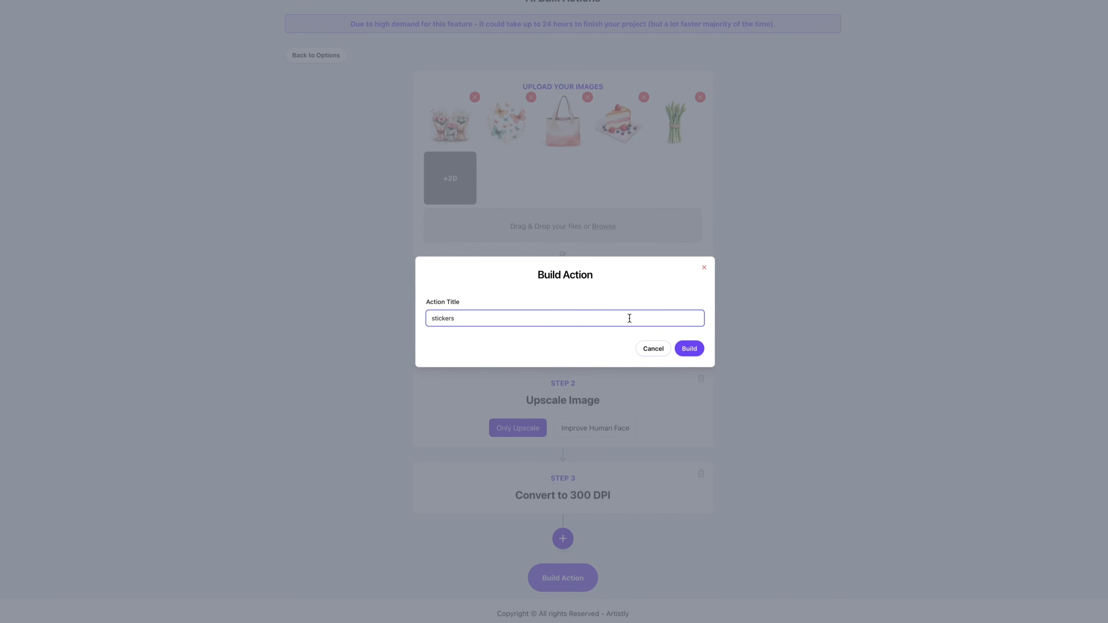
click(697, 349)
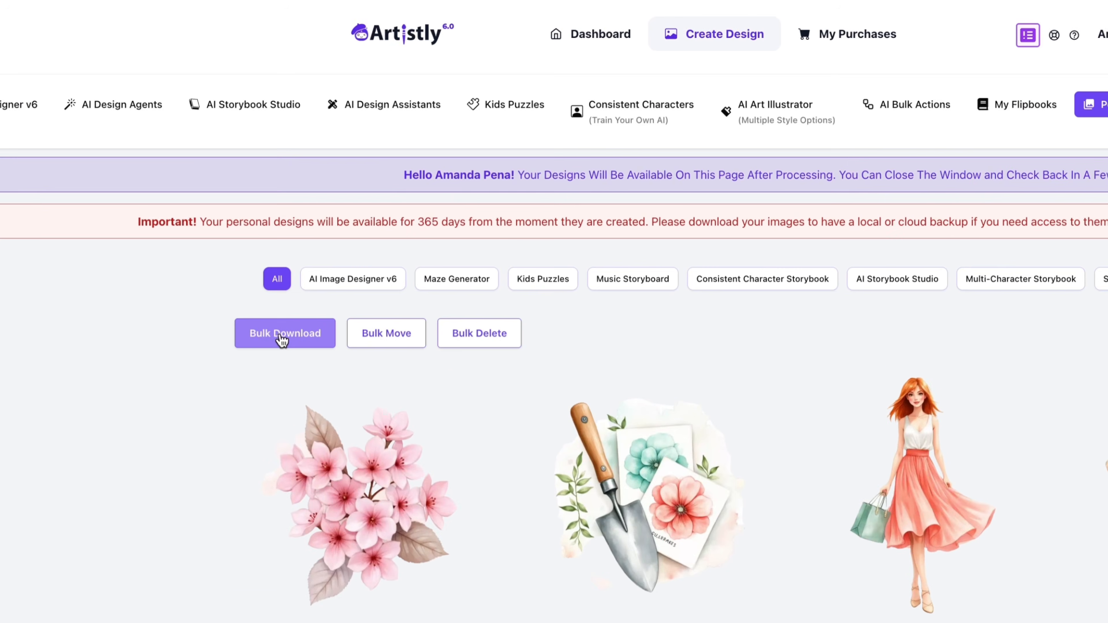
Step: Start a bulk download in the personal designs and select the rows of processed sticker images
click(280, 340)
click(239, 369)
scroll(255, 501, down, 5)
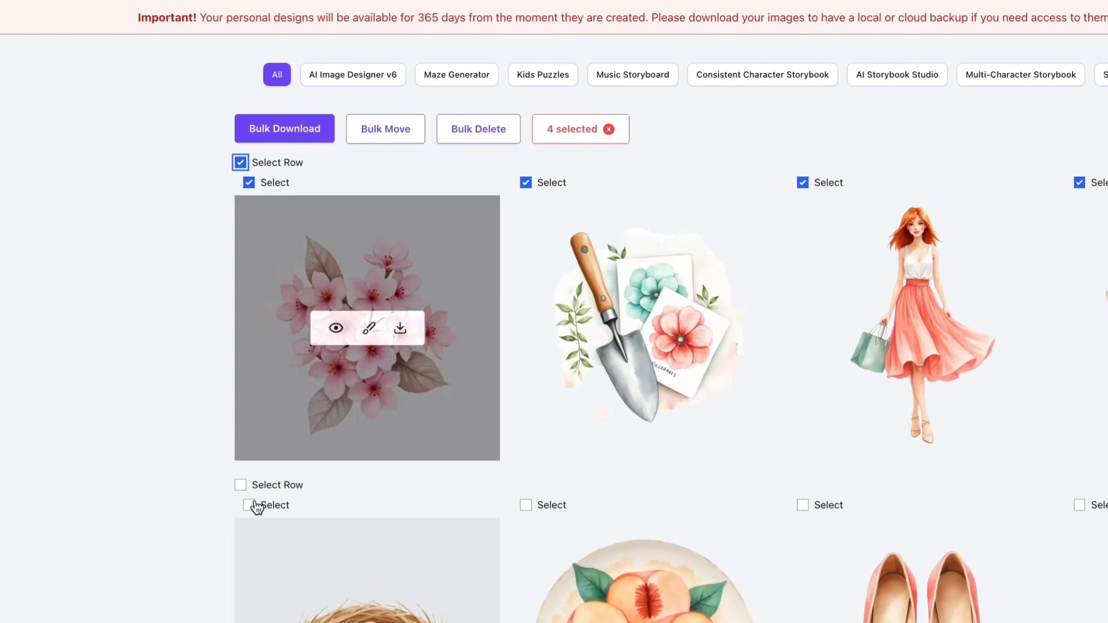
scroll(257, 485, down, 1)
click(263, 462)
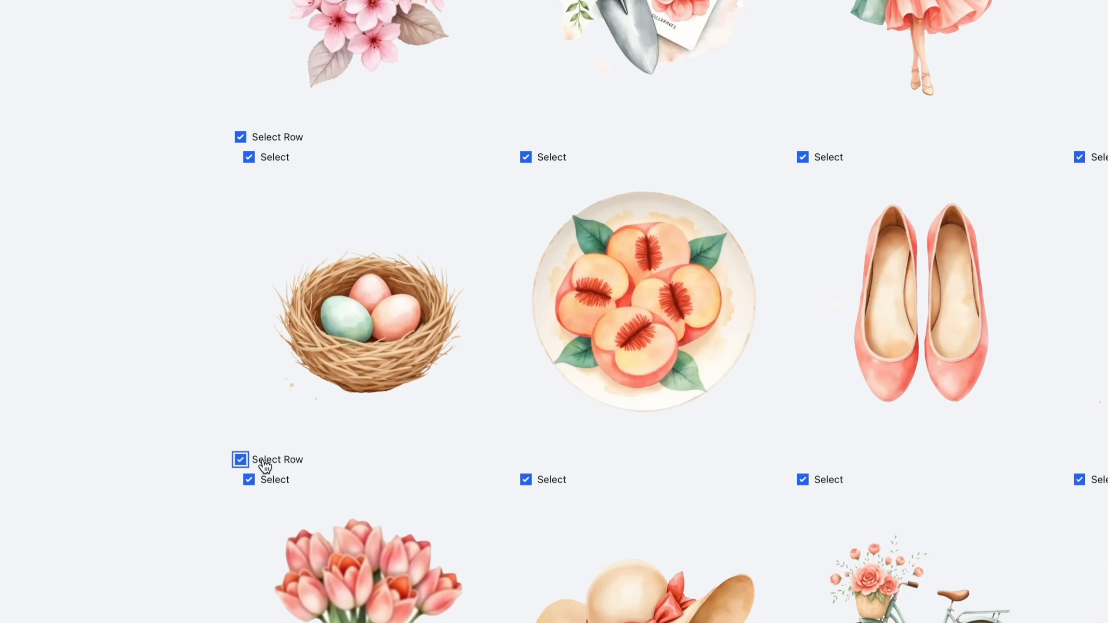
scroll(263, 465, down, 2)
click(301, 547)
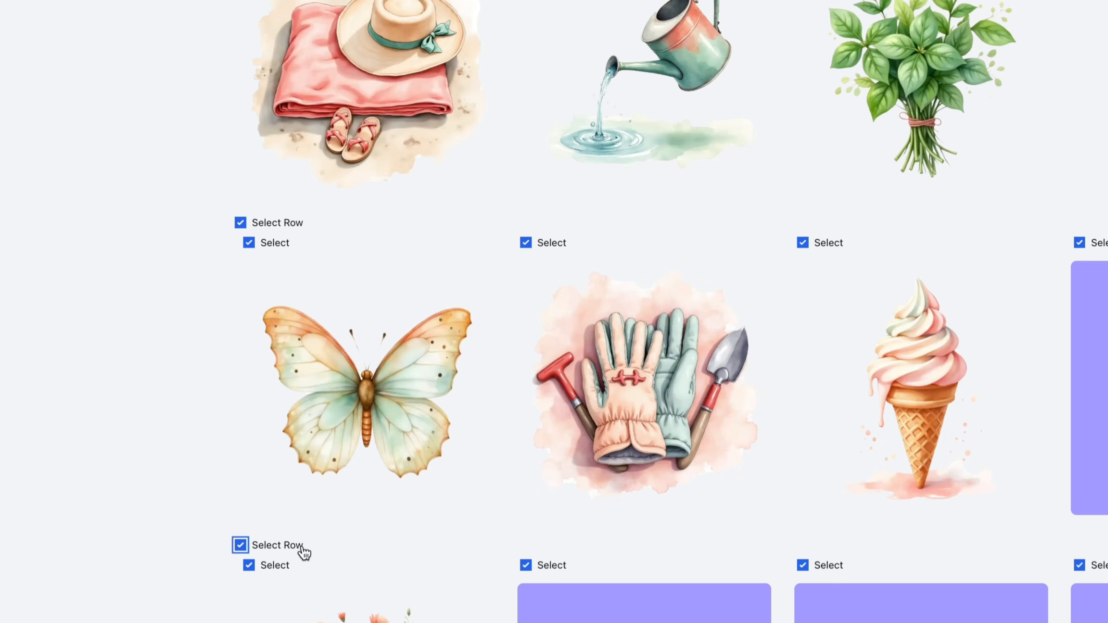
scroll(284, 502, down, 8)
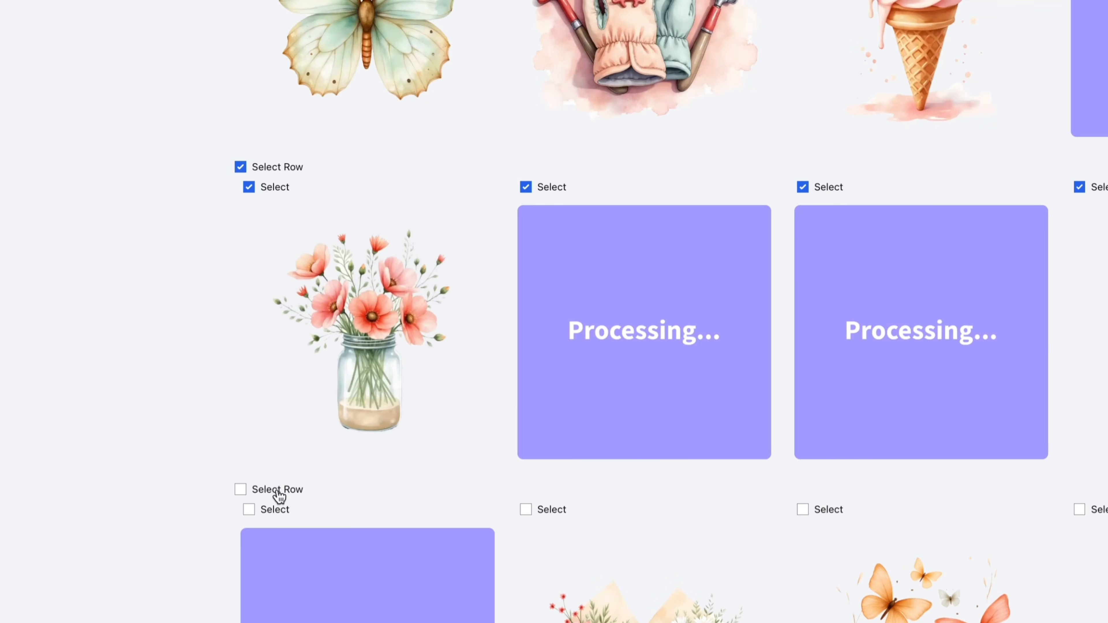
click(288, 490)
scroll(297, 501, down, 8)
click(286, 451)
scroll(286, 480, down, 8)
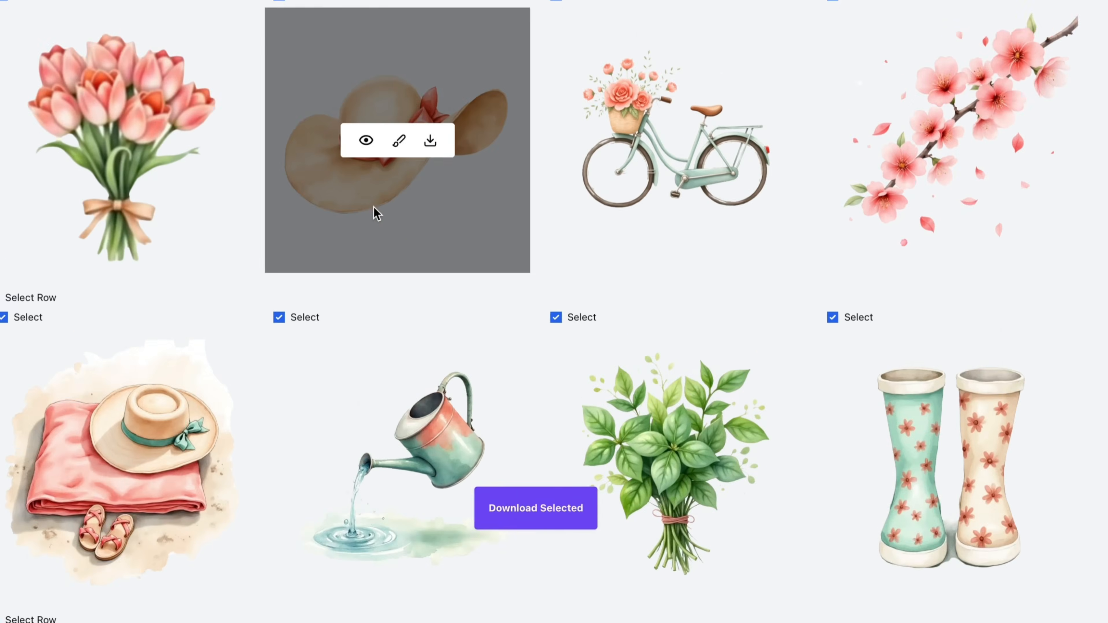
Step: Download the selected sticker designs as a ZIP
scroll(375, 212, down, 3)
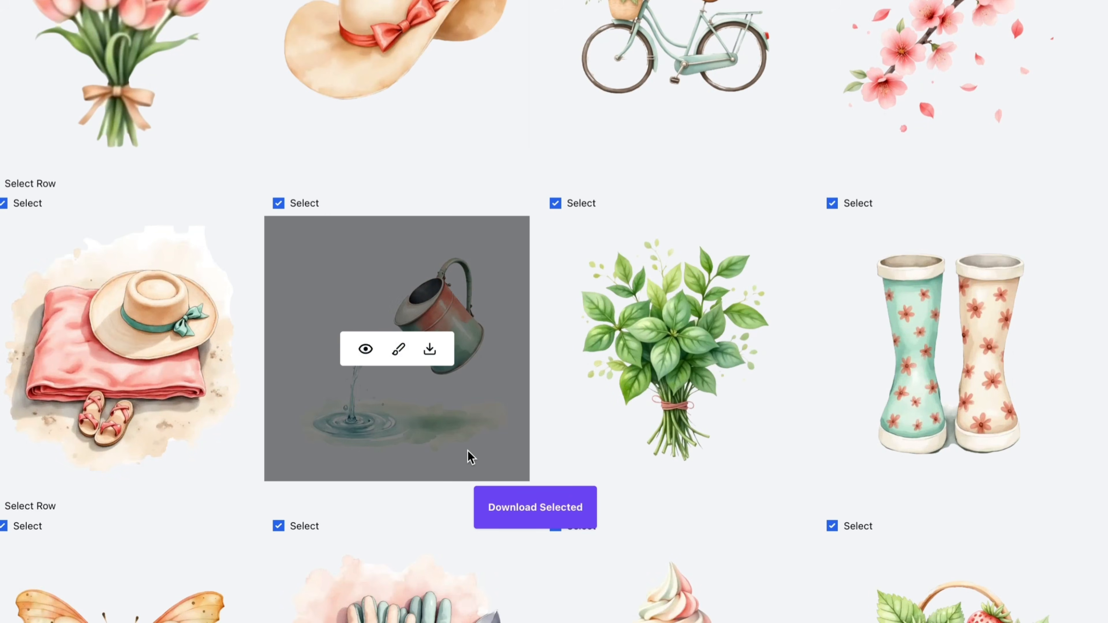
click(541, 508)
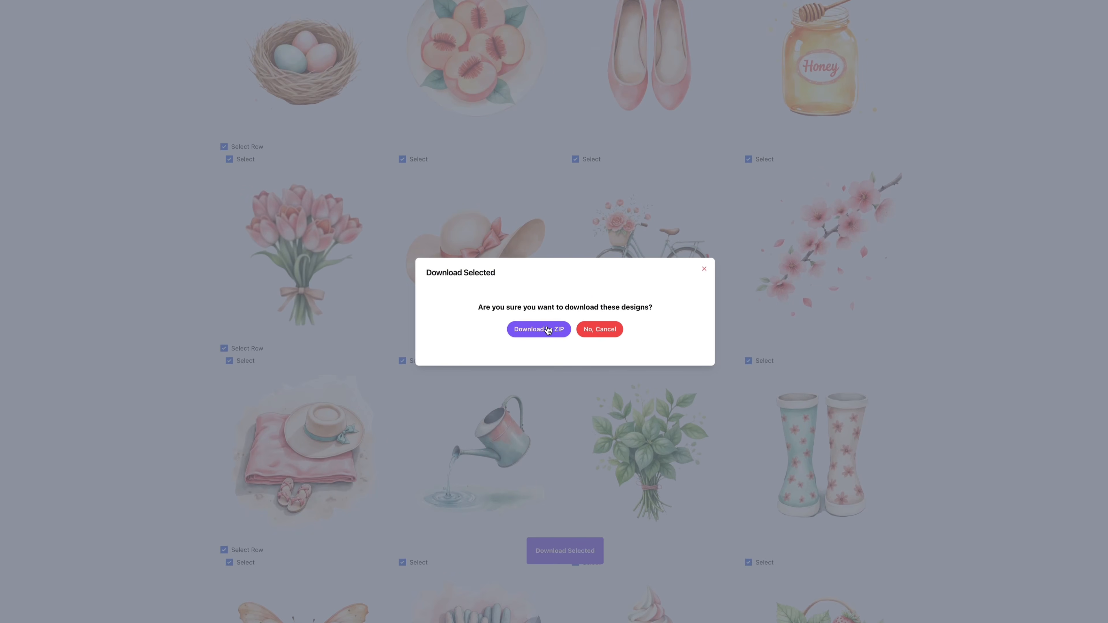
click(548, 330)
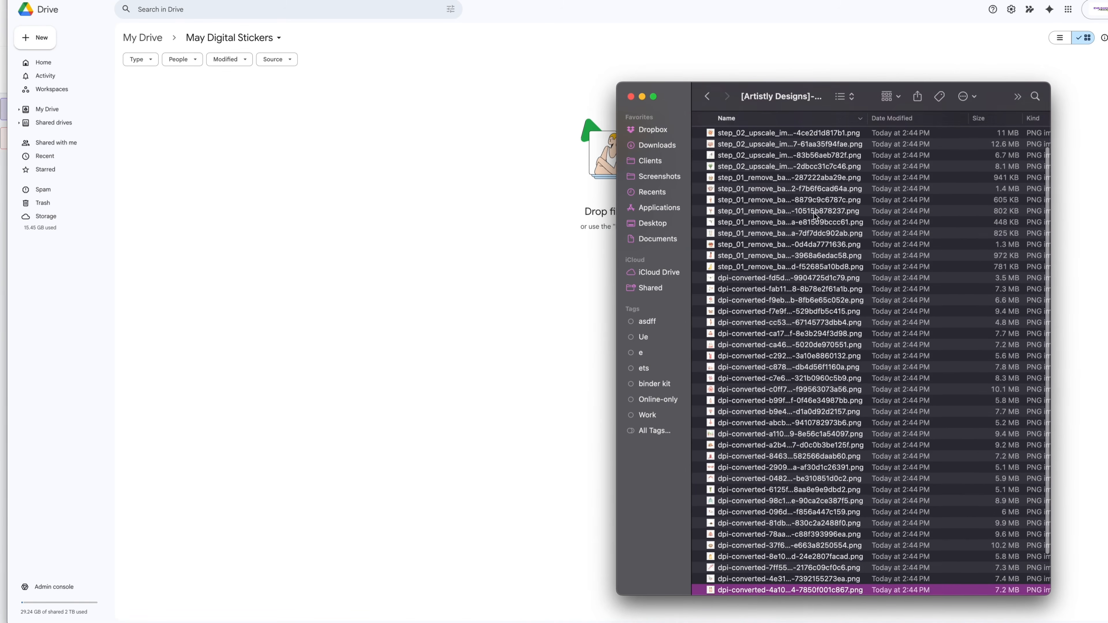
Step: Batch-rename all 48 downloaded PNG files with the Name and Index format, using "May-Digital-Stickers" numbered from 1 after the name
scroll(814, 215, up, 2)
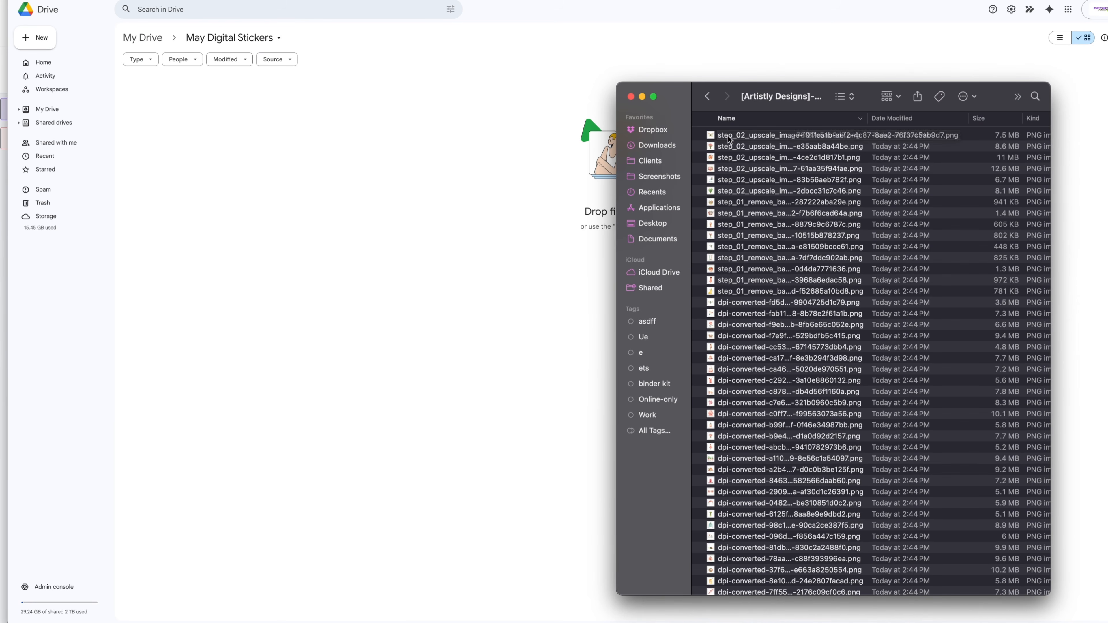
click(776, 139)
scroll(746, 176, up, 1)
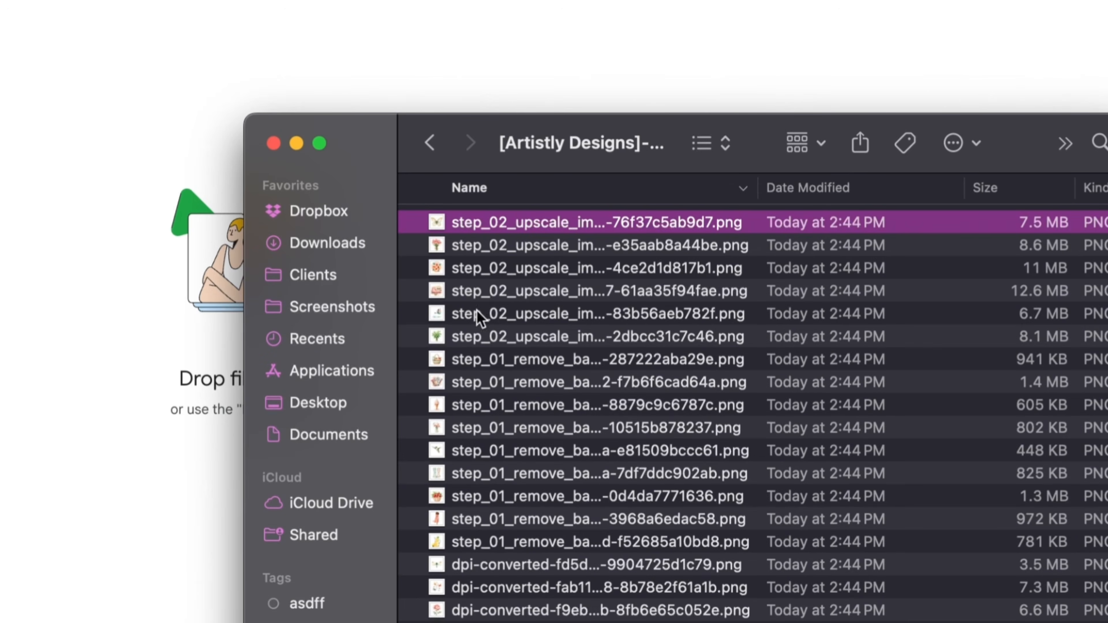
scroll(477, 310, down, 5)
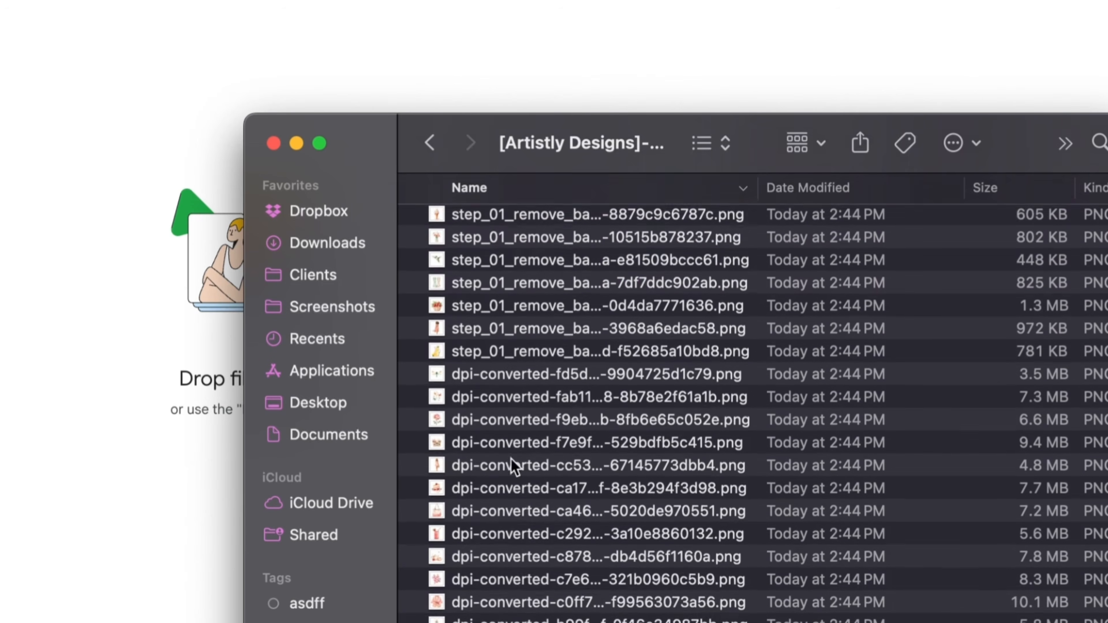
scroll(511, 459, up, 1)
shift+click(849, 587)
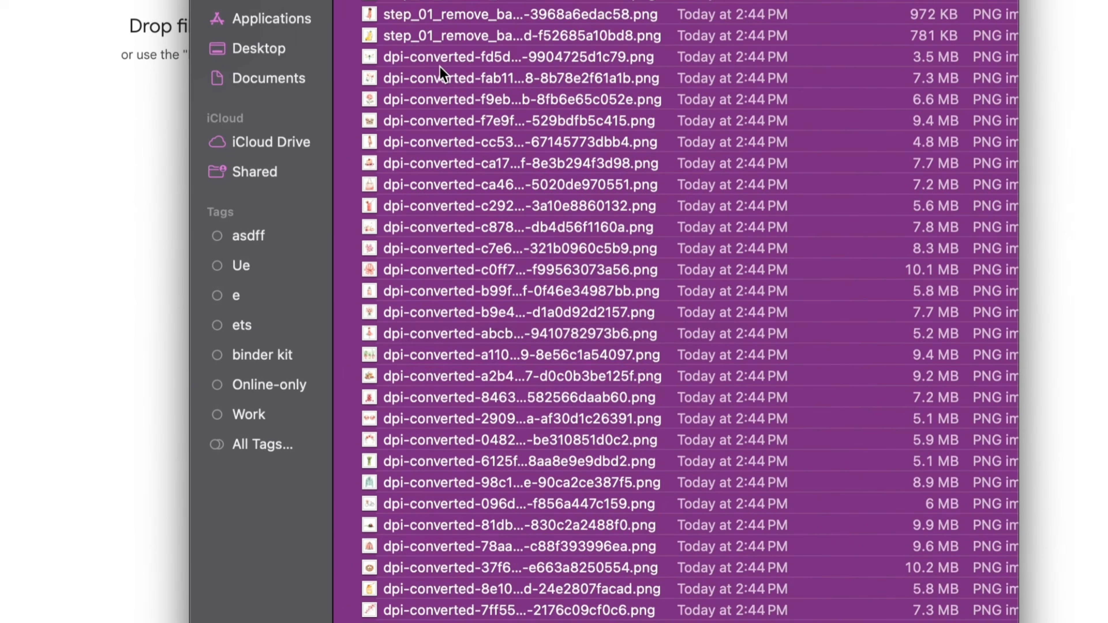
right_click(748, 231)
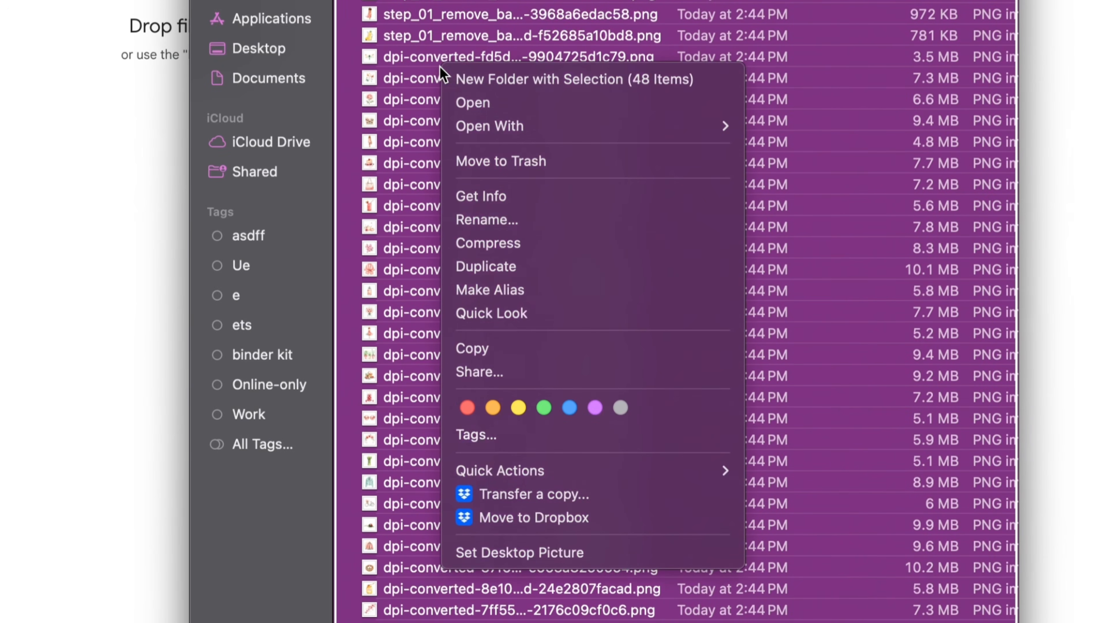
click(515, 220)
text(Ma)
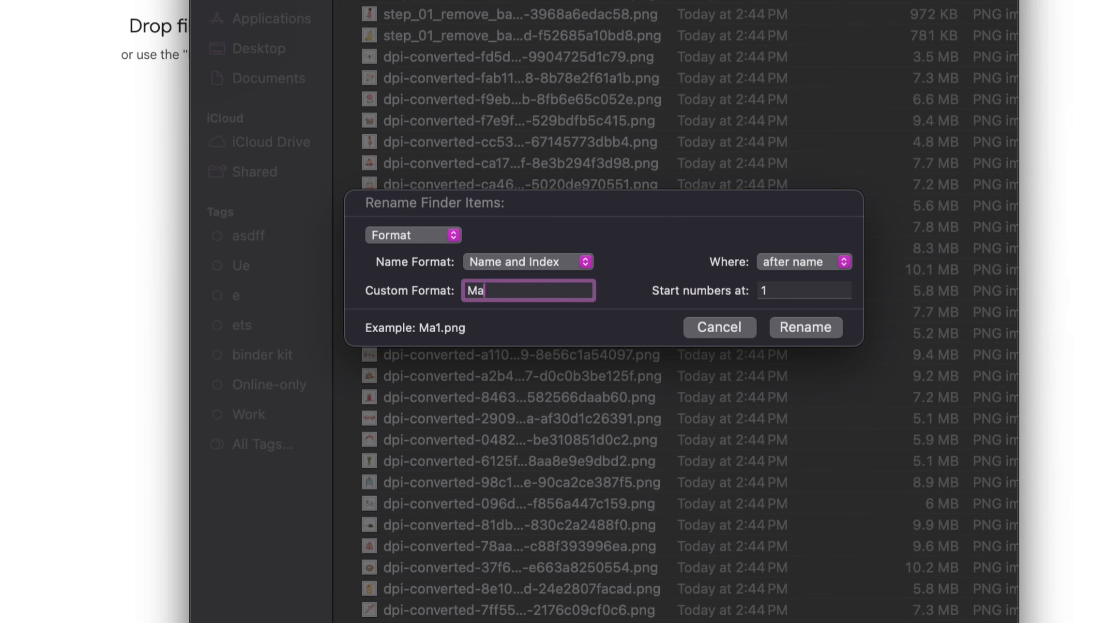
text(y-Digital-Stickers)
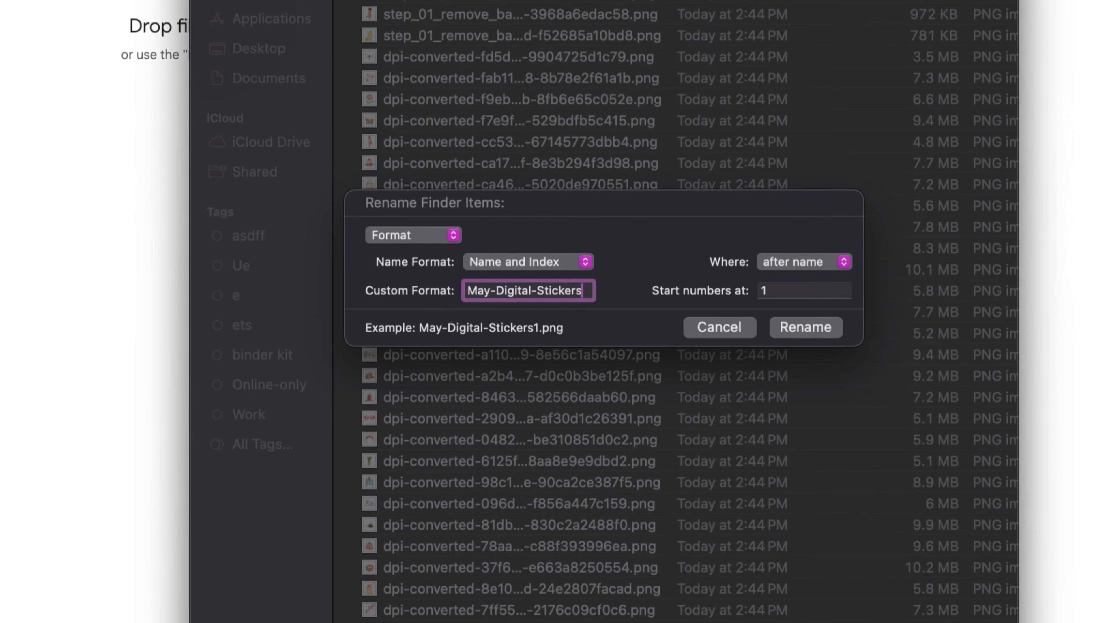
key(super+a)
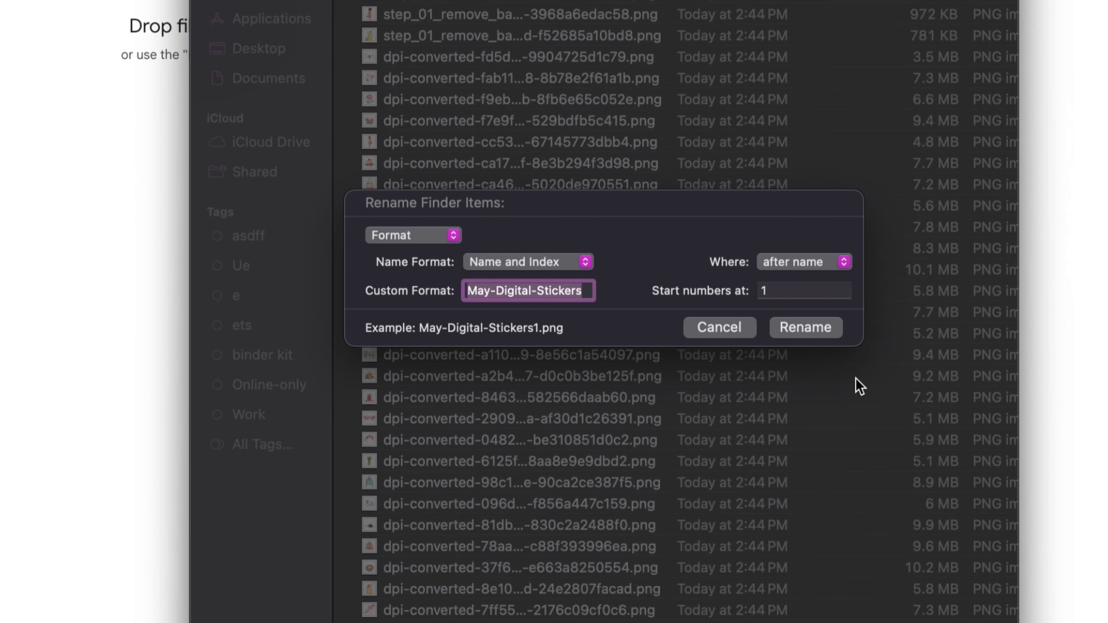
click(800, 328)
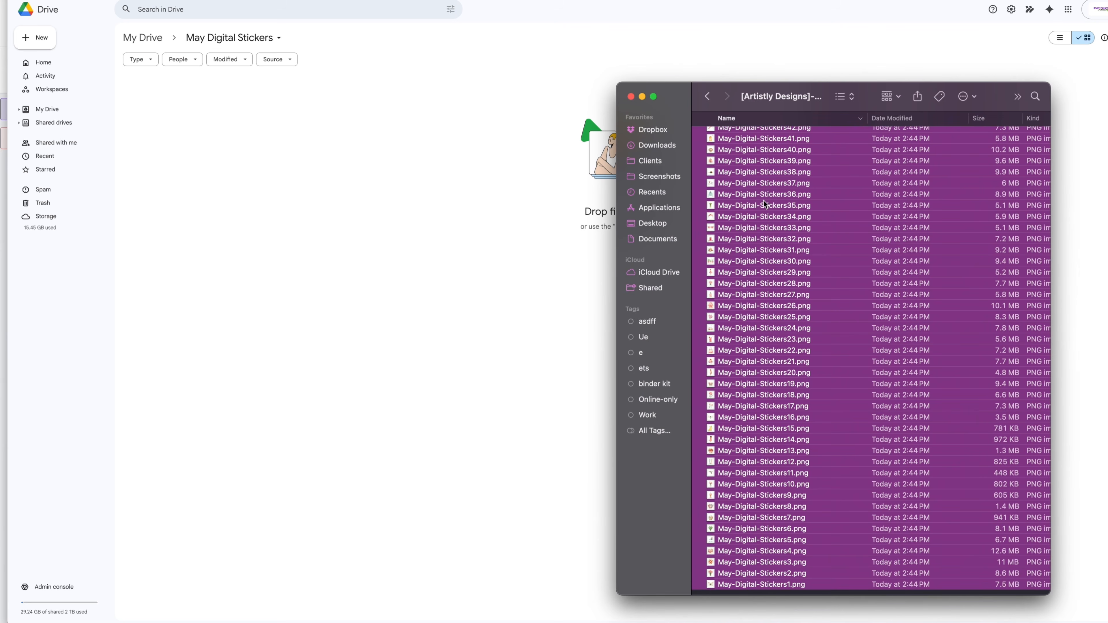
Step: Upload the renamed sticker files from Finder into the May Digital Stickers folder in Google Drive
drag(760, 172, 487, 186)
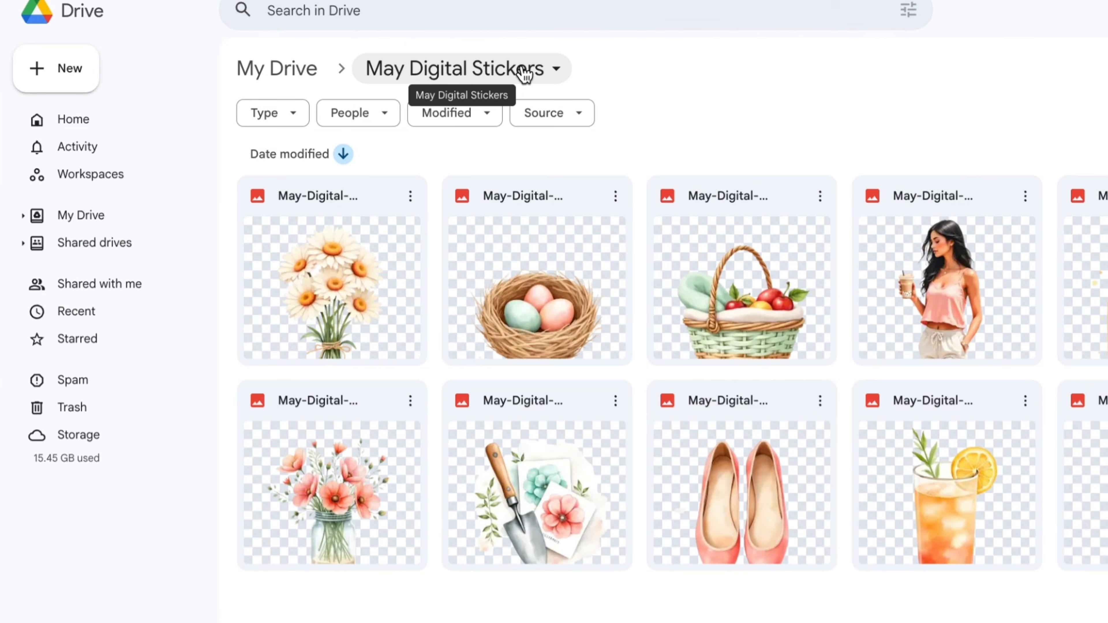
Step: Set the May Digital Stickers folder's general access to Anyone with the link and copy its share link
click(525, 74)
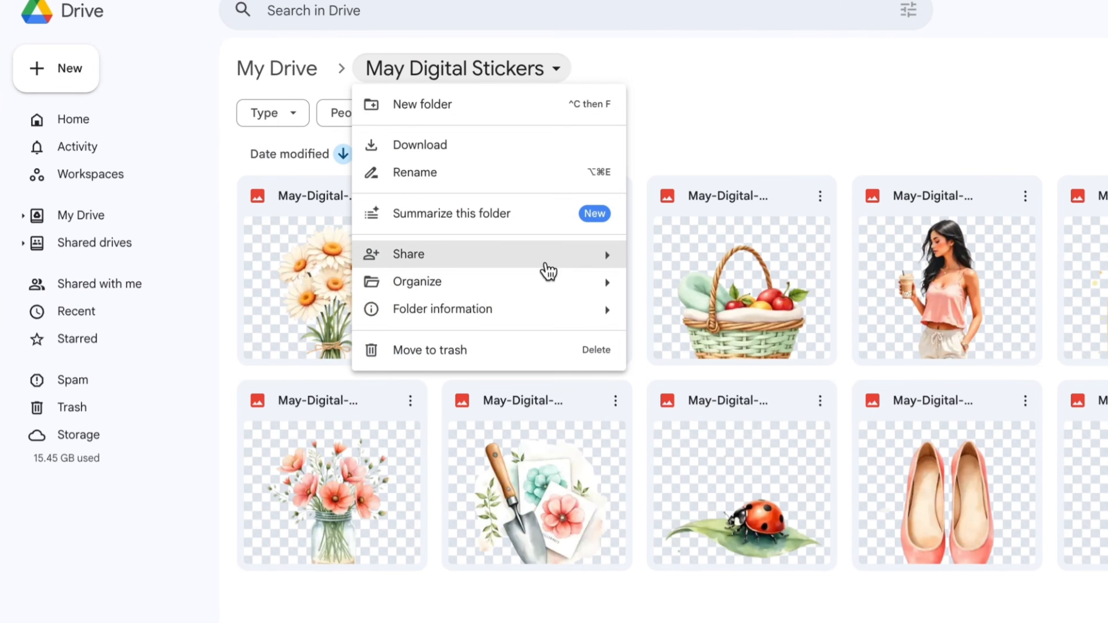
mouse_move(547, 271)
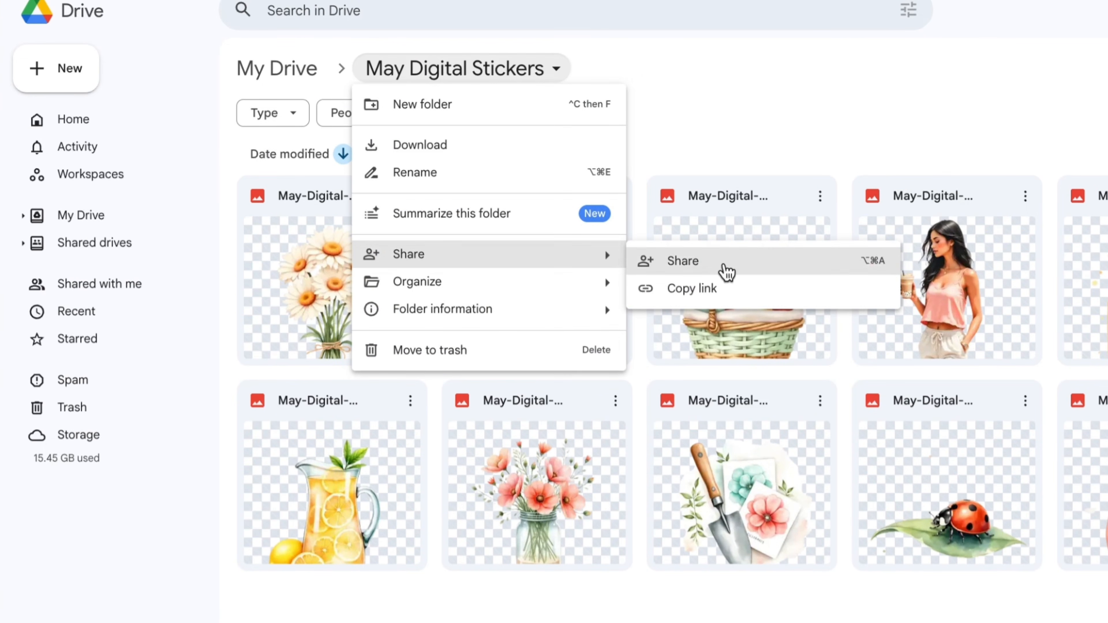
click(724, 267)
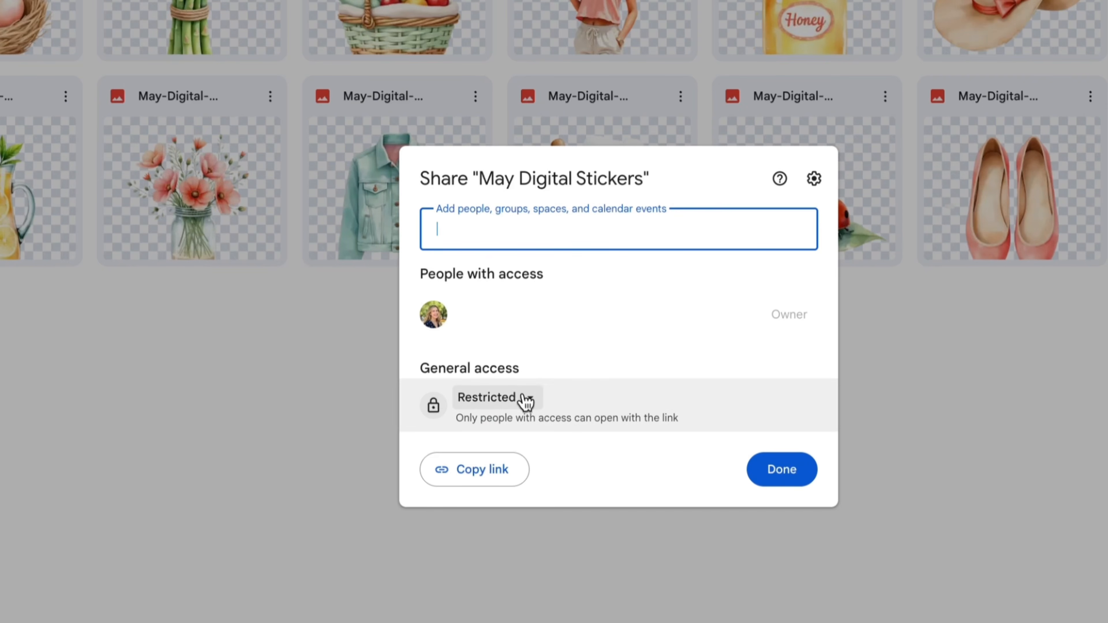
click(527, 401)
click(567, 554)
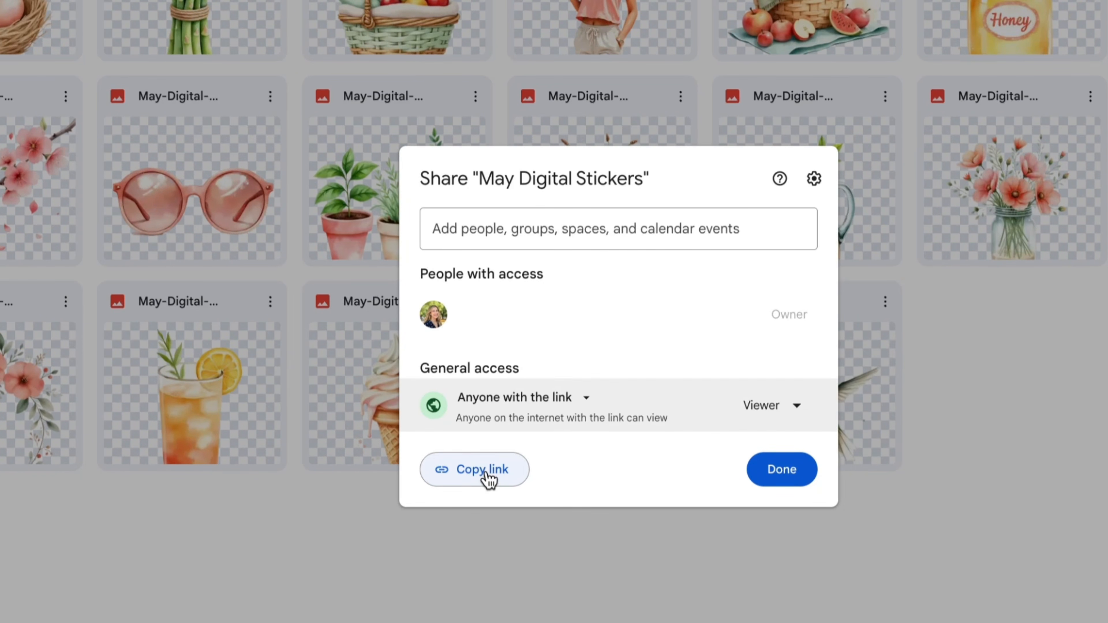
click(494, 476)
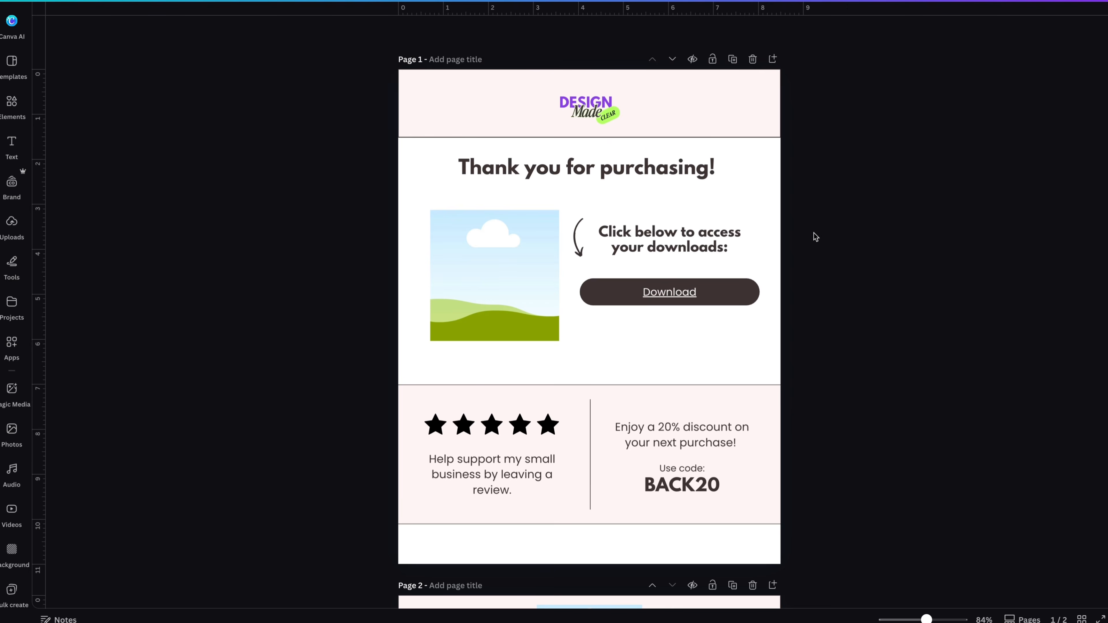
Step: In the Canva delivery template, replace the Download button's link on page 1 with the copied Drive folder link
click(683, 295)
click(679, 254)
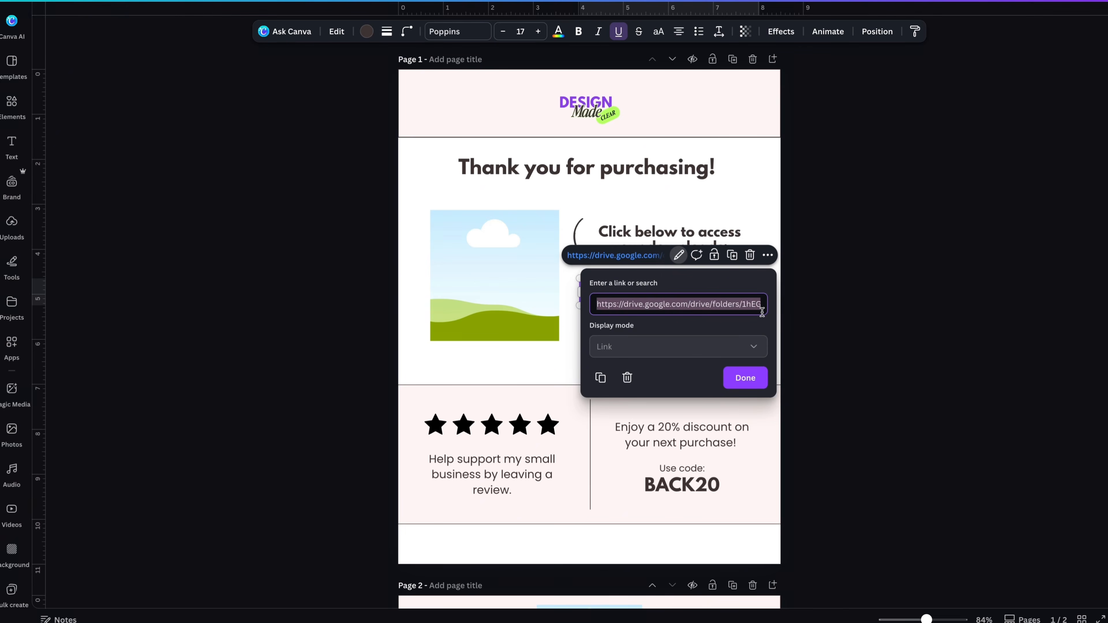
key(ctrl+v)
click(745, 378)
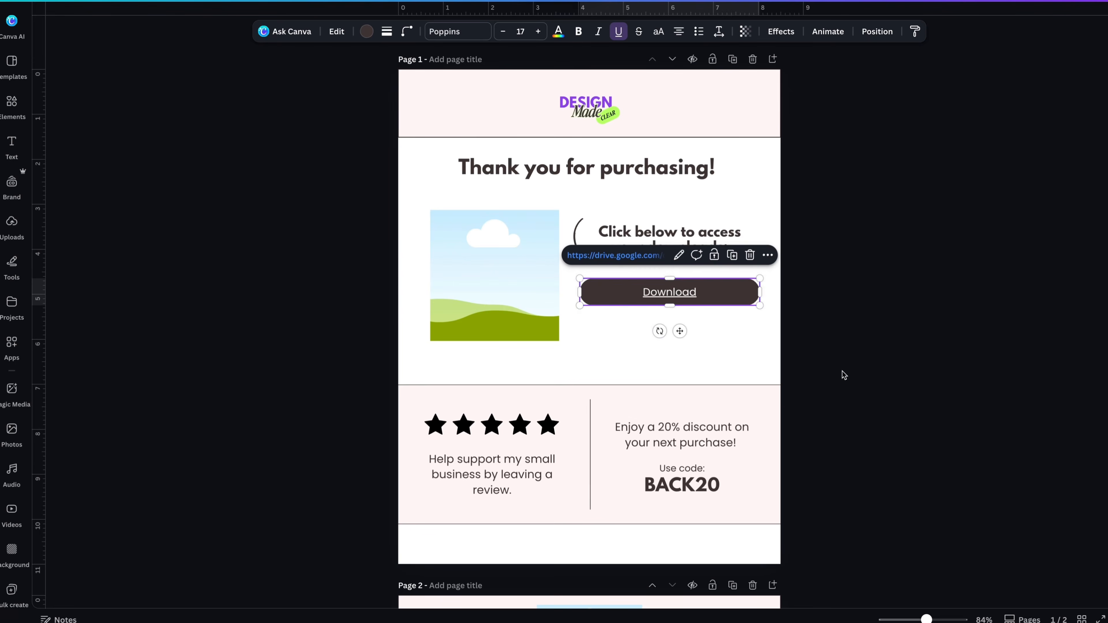
click(842, 373)
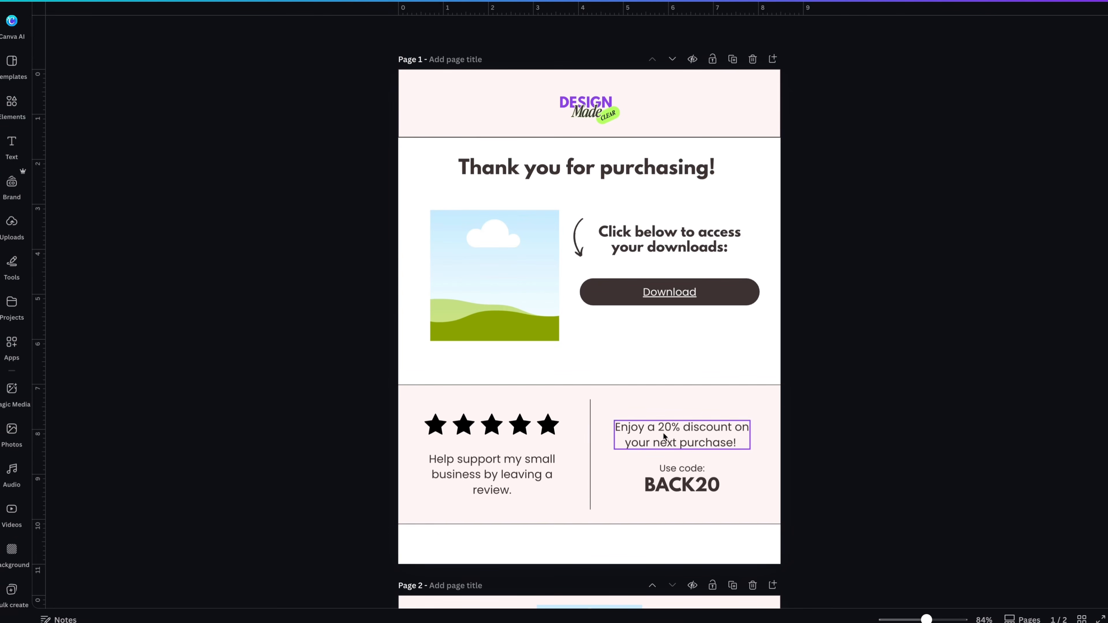
Step: Set the delivery template's download file type to PDF Standard
click(1077, 23)
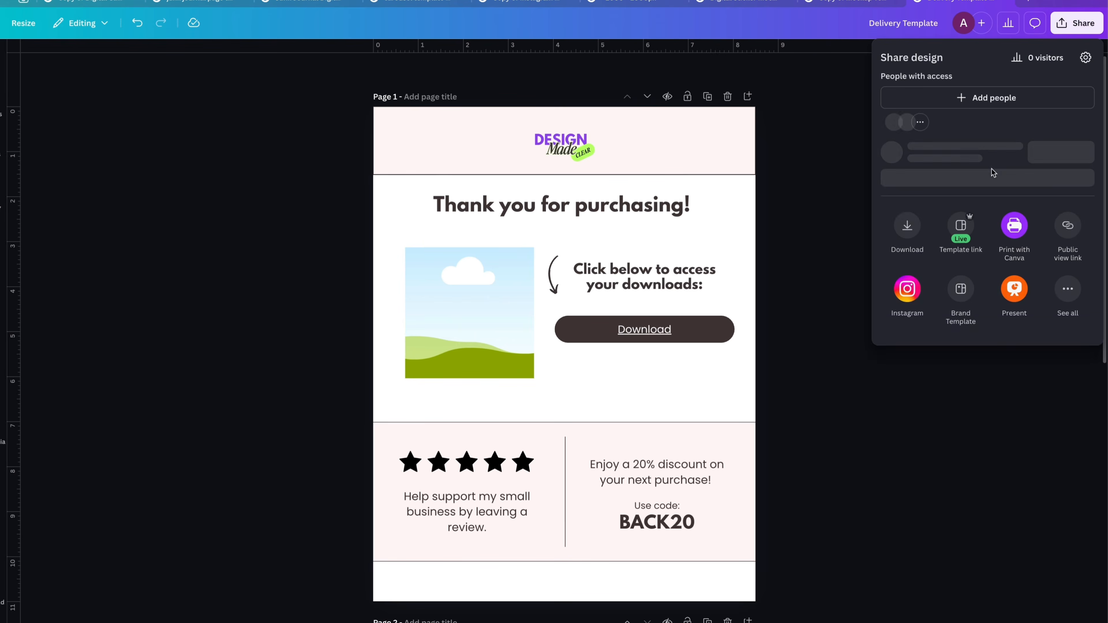
click(909, 281)
click(981, 105)
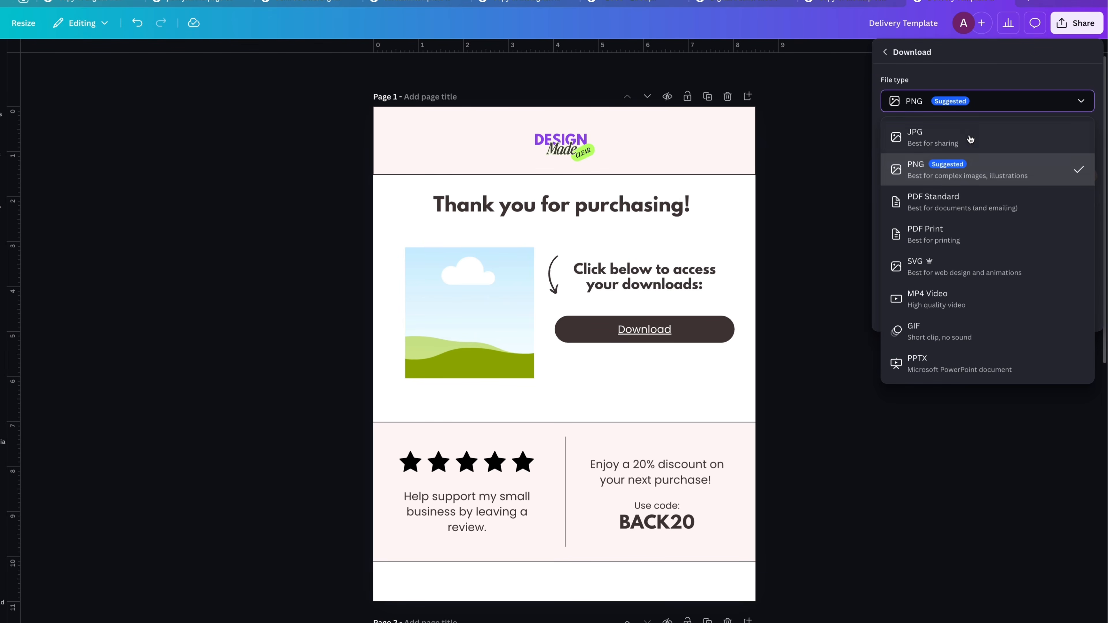
click(961, 206)
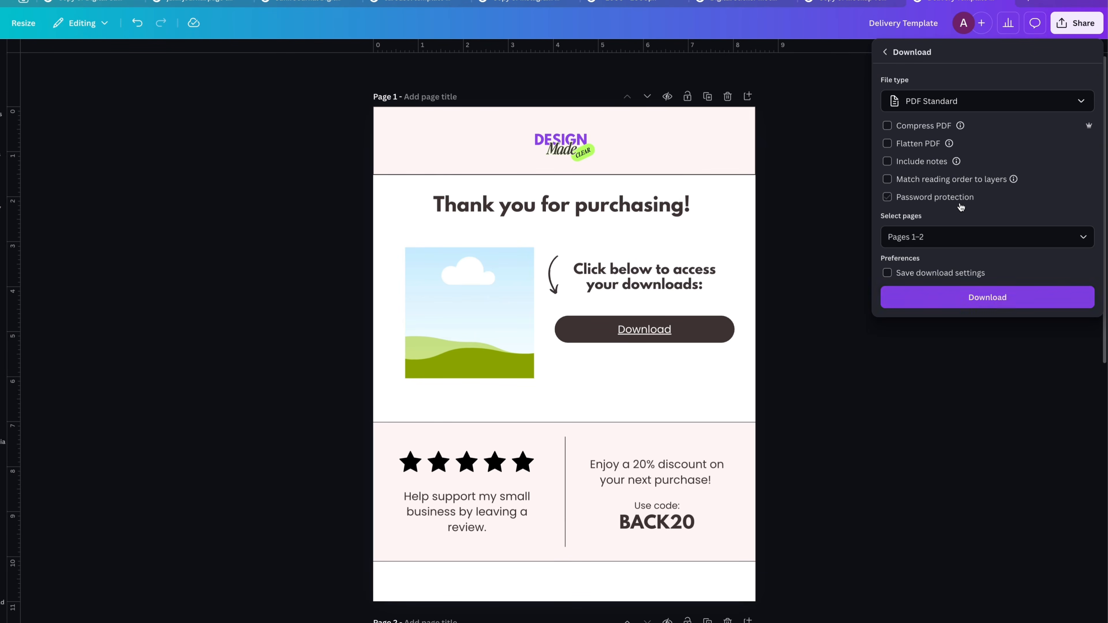
click(826, 177)
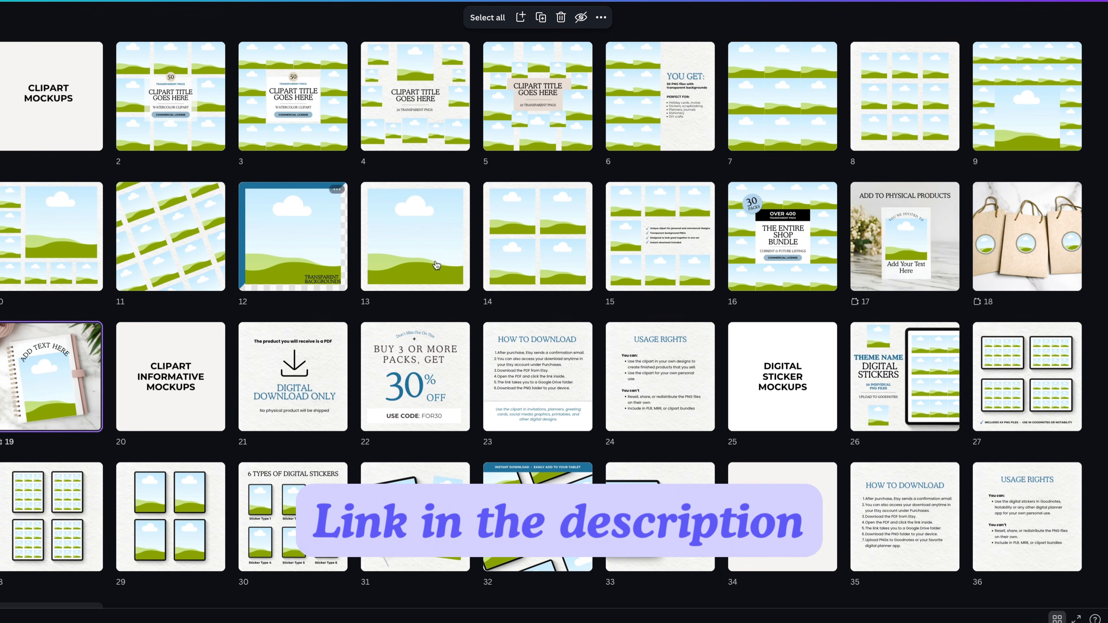
Step: Open page 26 of the Canva mockup template and look through the digital sticker mockup pages that follow it
double_click(925, 365)
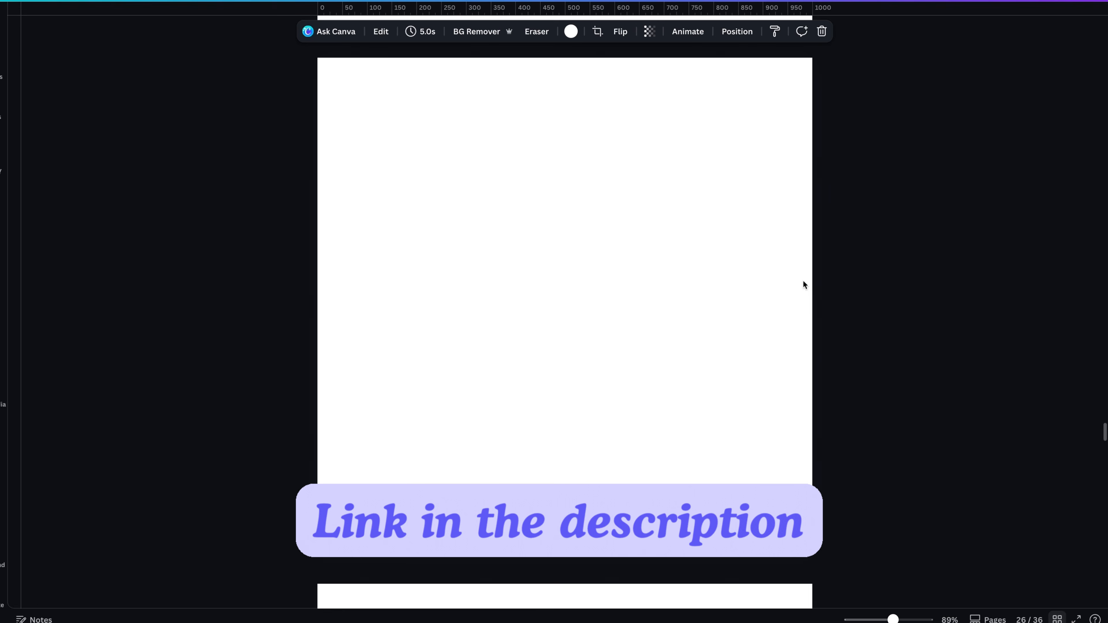
scroll(909, 249, down, 20)
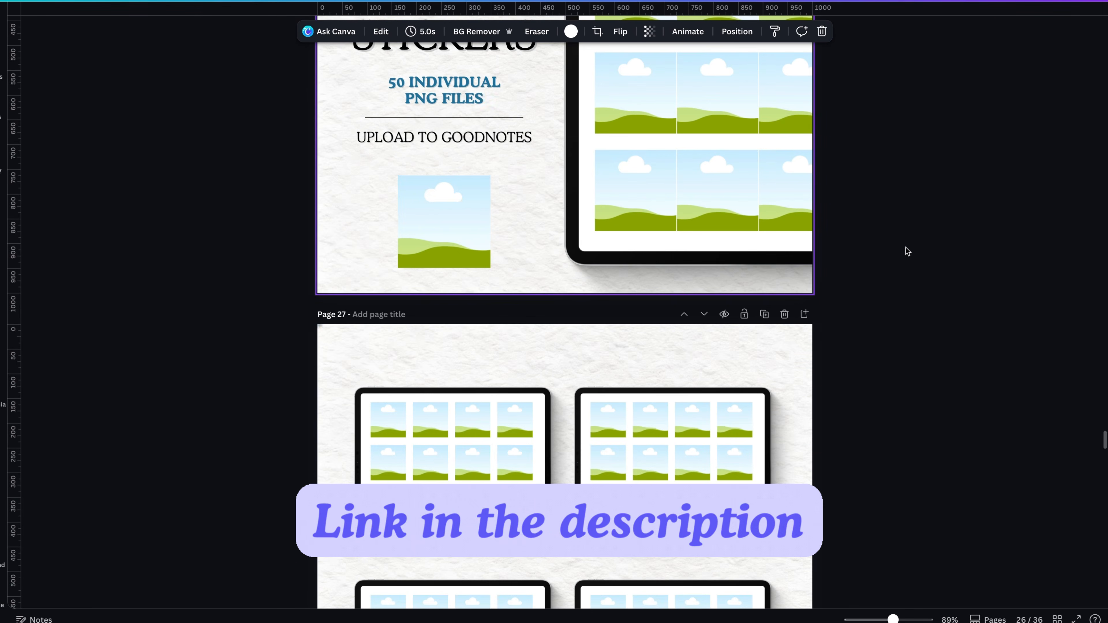
scroll(903, 250, down, 20)
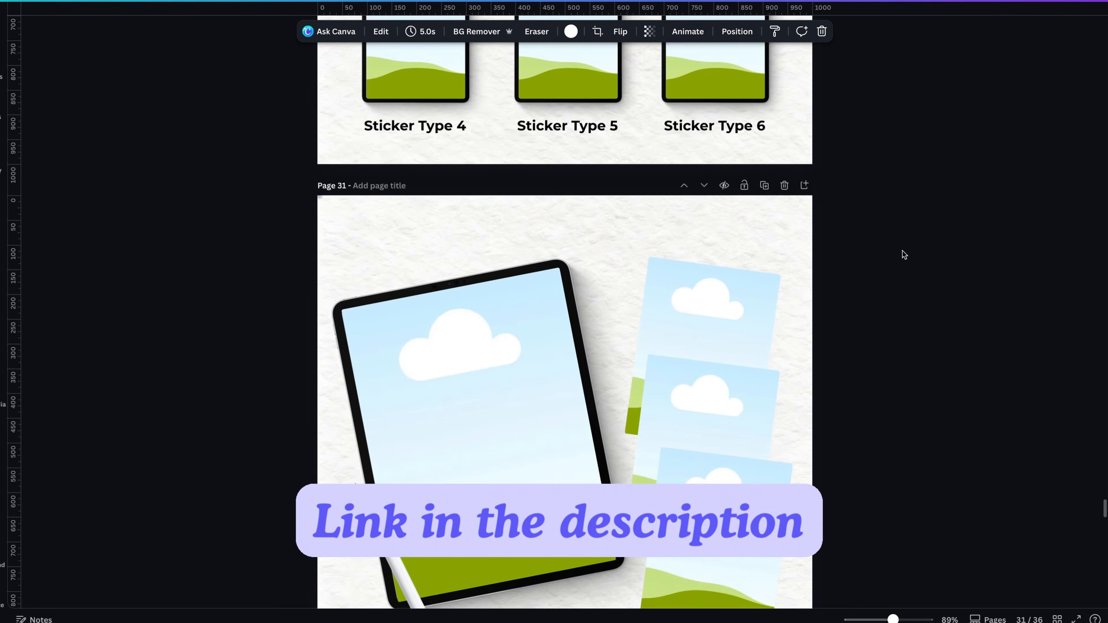
scroll(902, 250, up, 20)
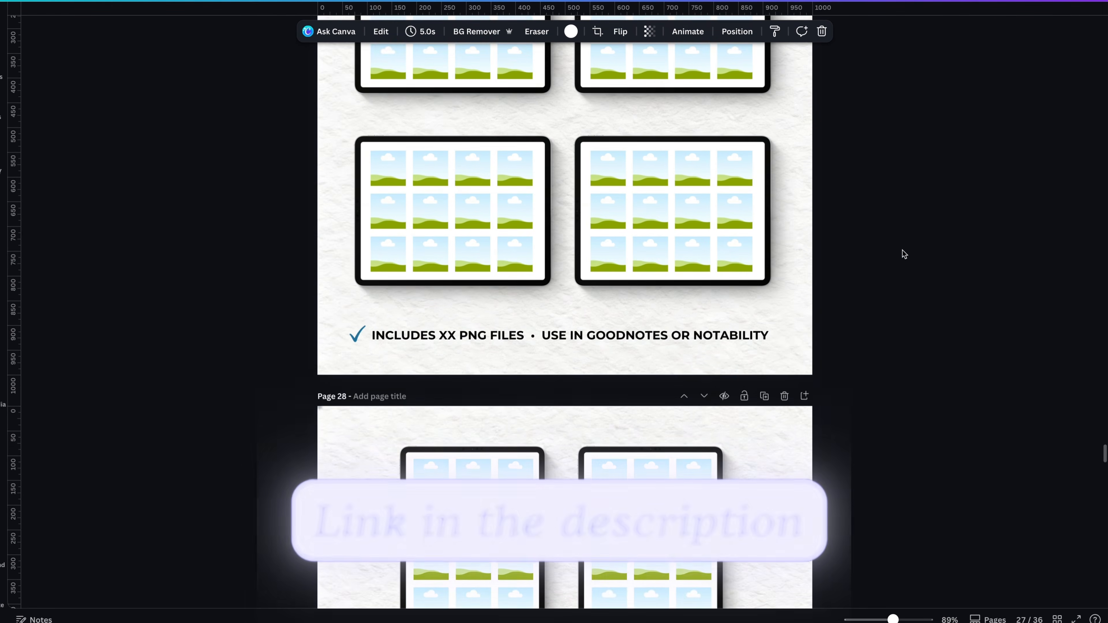
scroll(447, 199, down, 2)
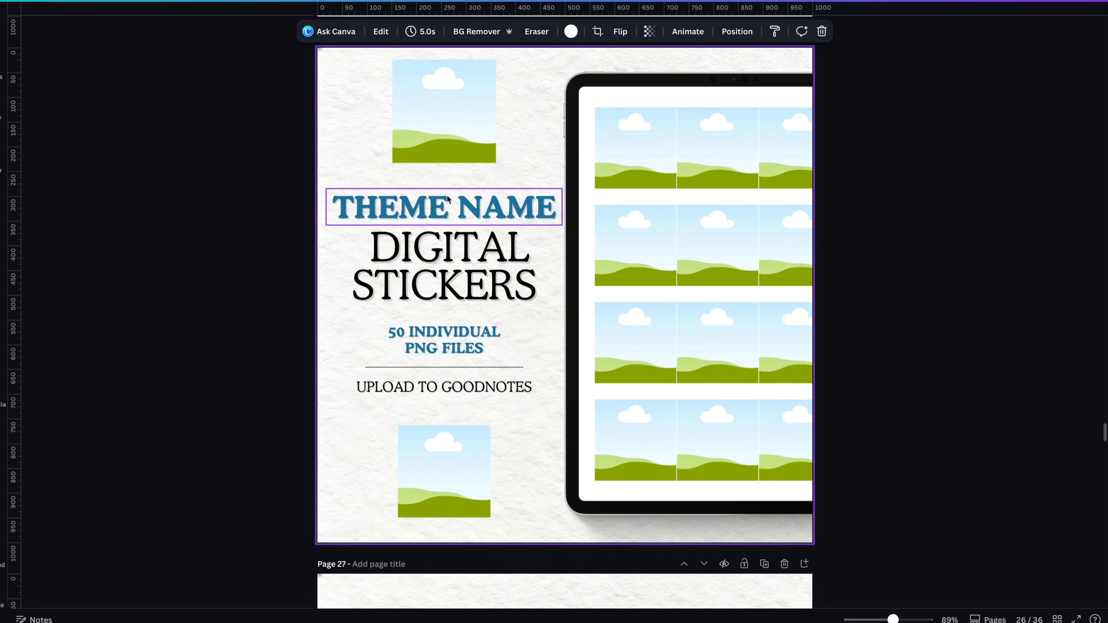
Step: Replace the THEME NAME heading on page 26 with MAY and enlarge it to a font size of about 71.6
double_click(463, 205)
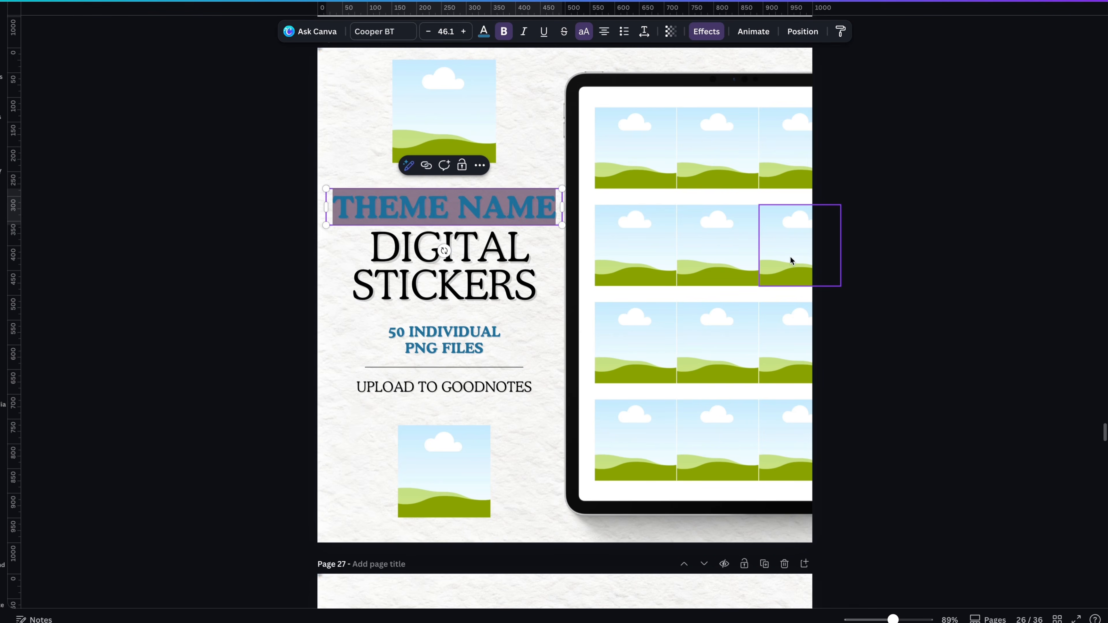
text(MAY)
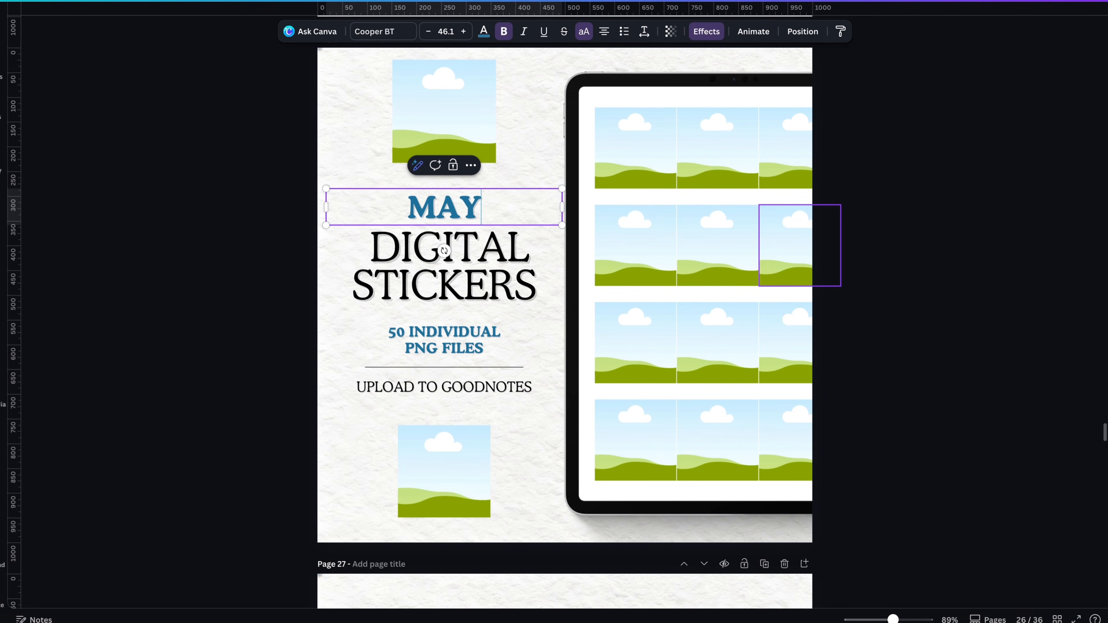
click(860, 230)
click(514, 206)
drag(564, 188, 626, 169)
click(920, 298)
Step: Upload all the May-Digital-Stickers PNG files from the Artistly Designs folder to the Canva image uploads
key(super+Tab)
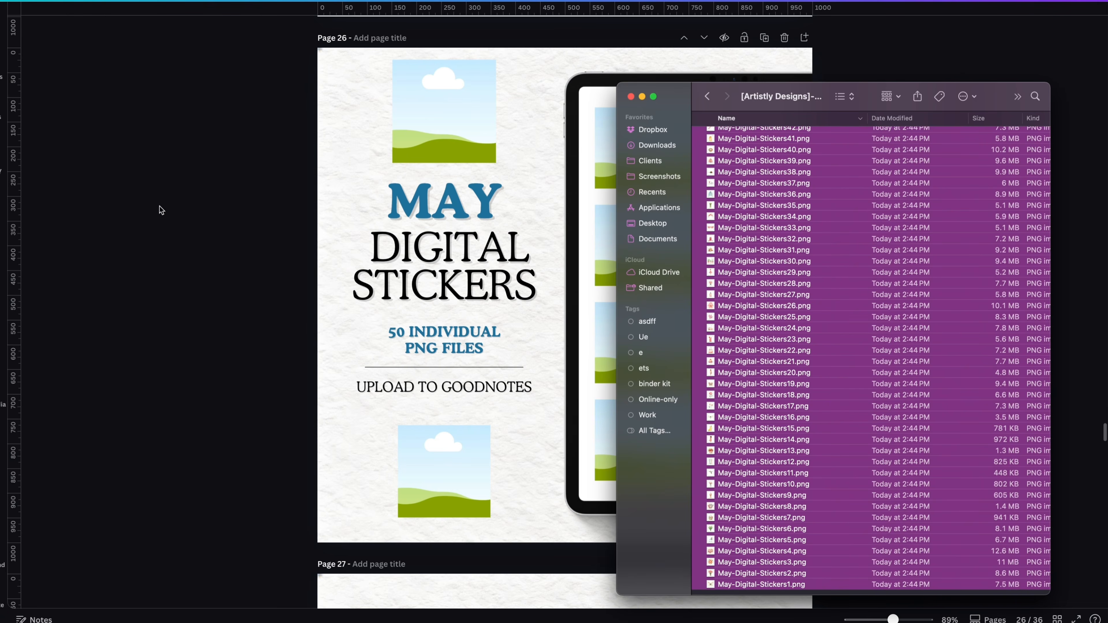
drag(785, 280, 44, 164)
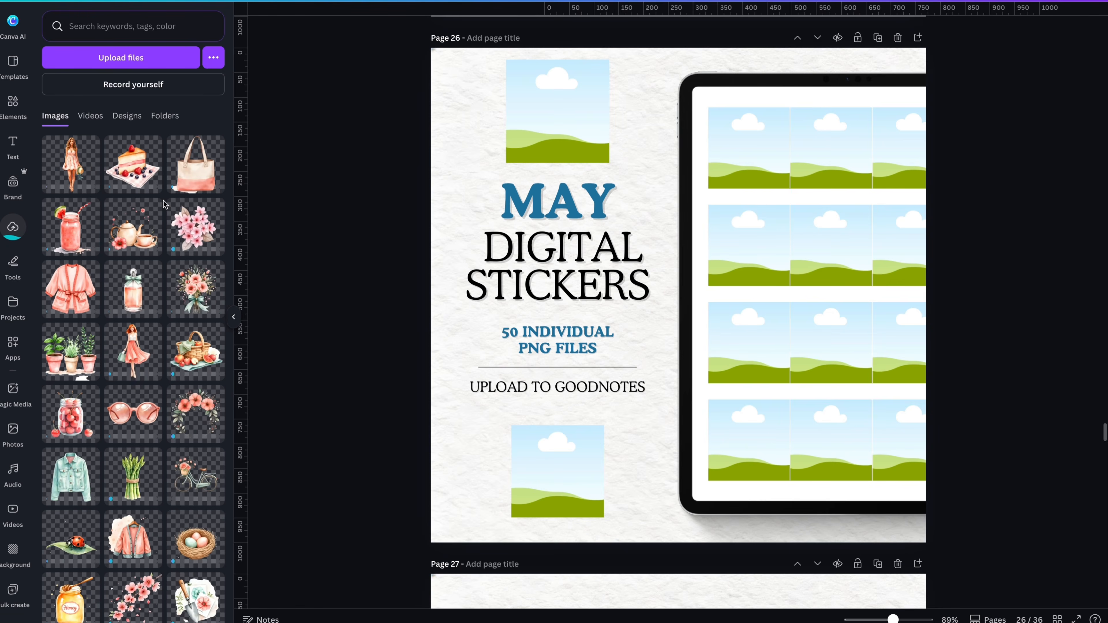
click(654, 353)
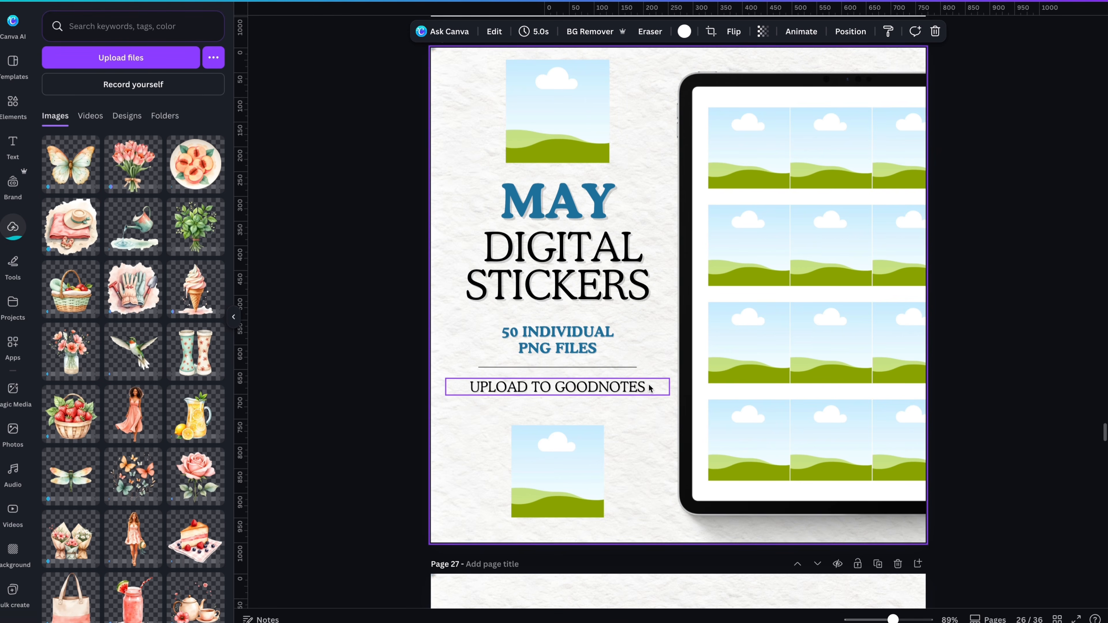
double_click(615, 387)
click(635, 389)
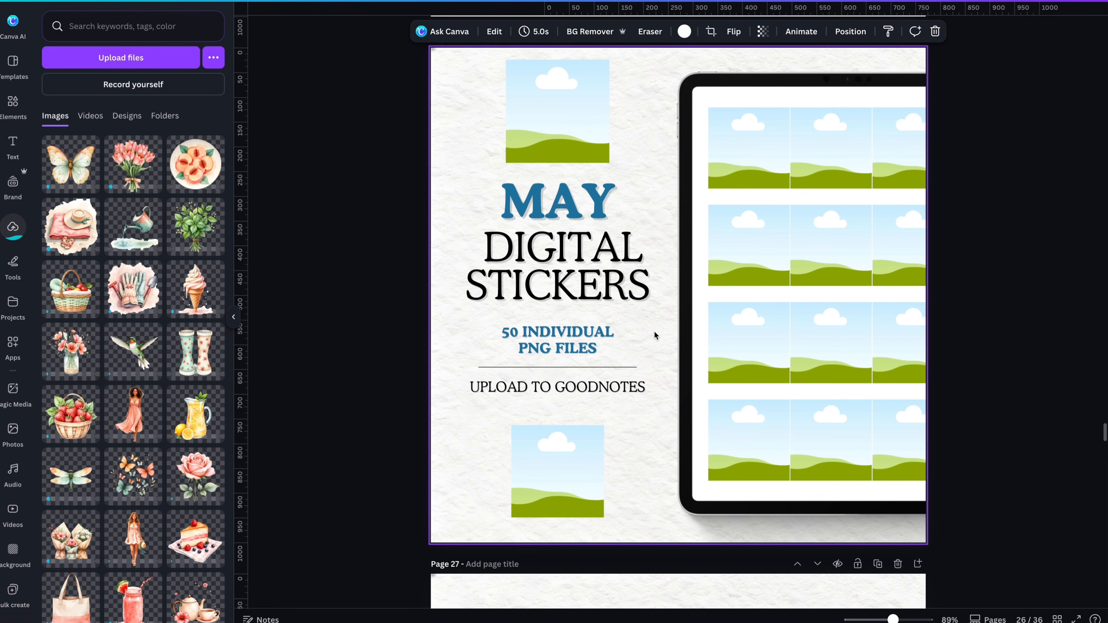
Step: Fill page 26's tablet frames with May stickers, and put the cherry blossom branch above the heading and the butterfly below the text
scroll(174, 349, down, 3)
drag(196, 343, 757, 347)
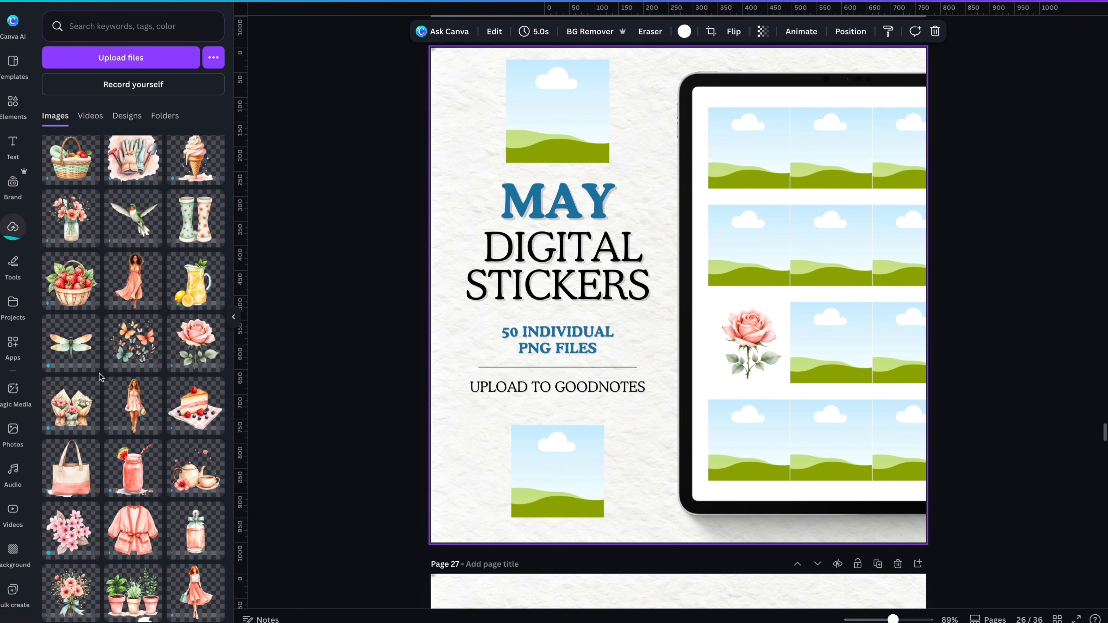
click(116, 342)
drag(72, 232, 781, 244)
drag(133, 162, 831, 148)
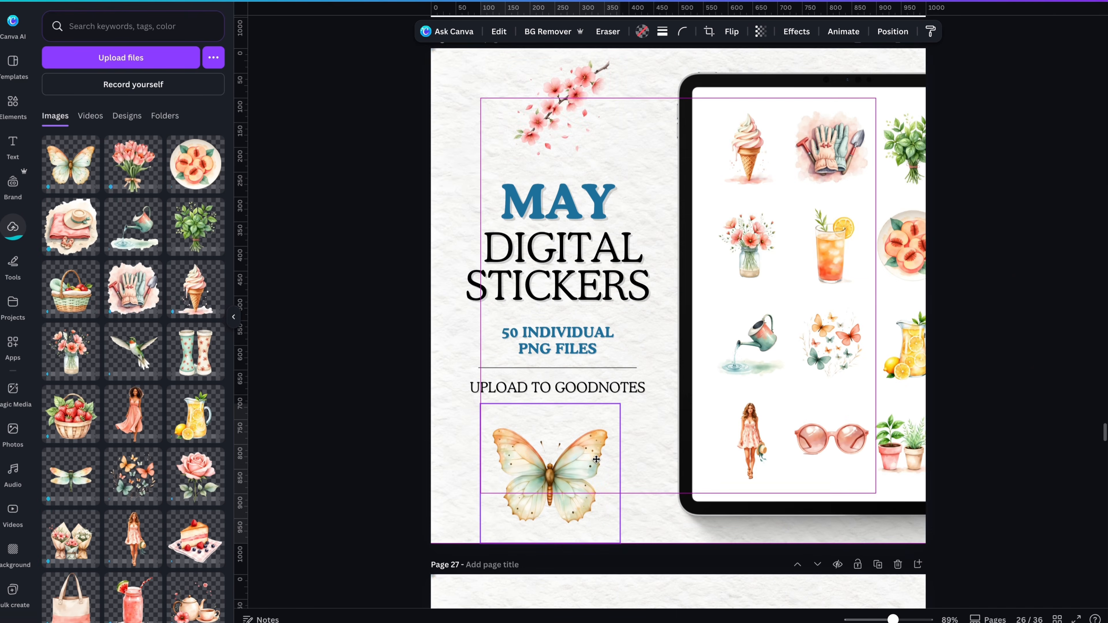
Step: Enlarge the cherry blossom branch and nudge it into place above the MAY heading on page 26
click(608, 160)
drag(613, 164, 637, 181)
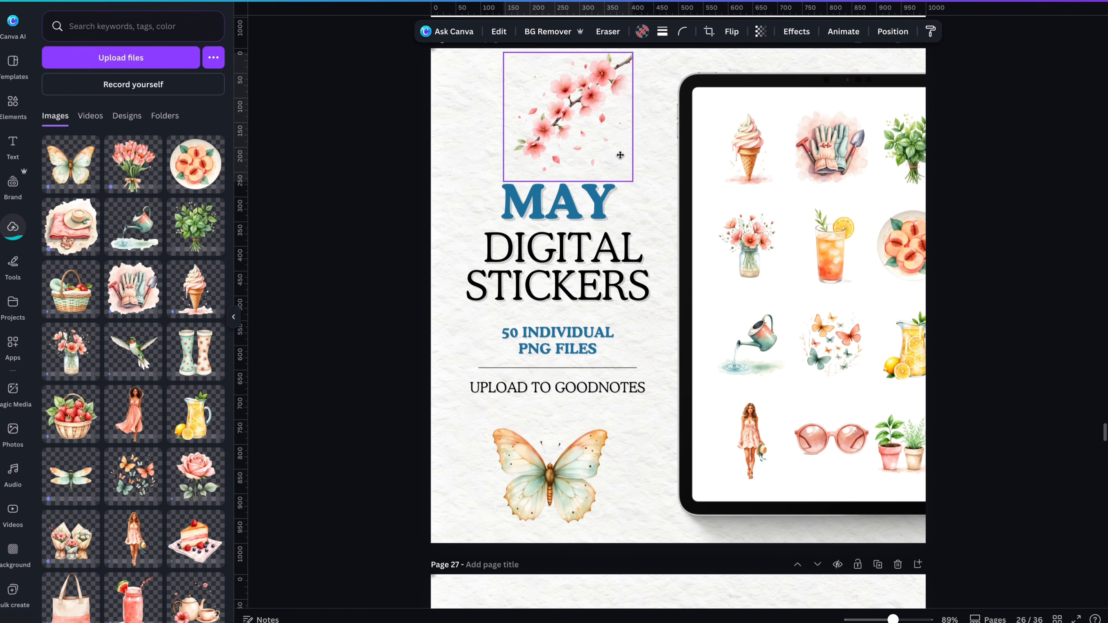
click(980, 322)
drag(610, 124, 601, 124)
Step: Recolor the MAY heading with the dark red from the cherry blossom's photo colors and apply it to all matching blue text
click(610, 201)
click(597, 31)
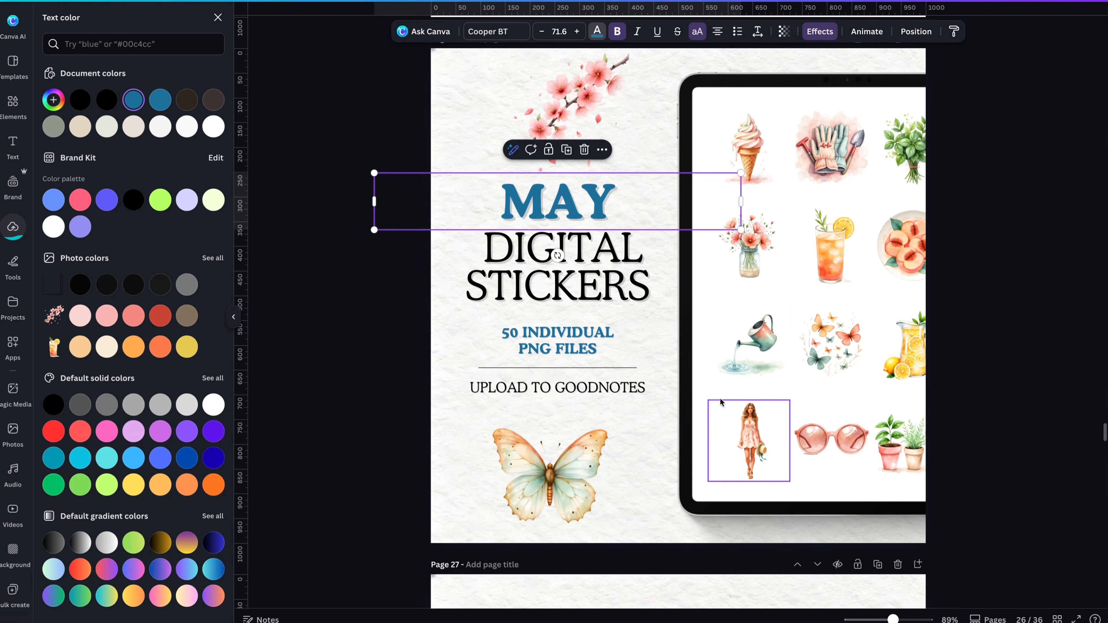
click(153, 317)
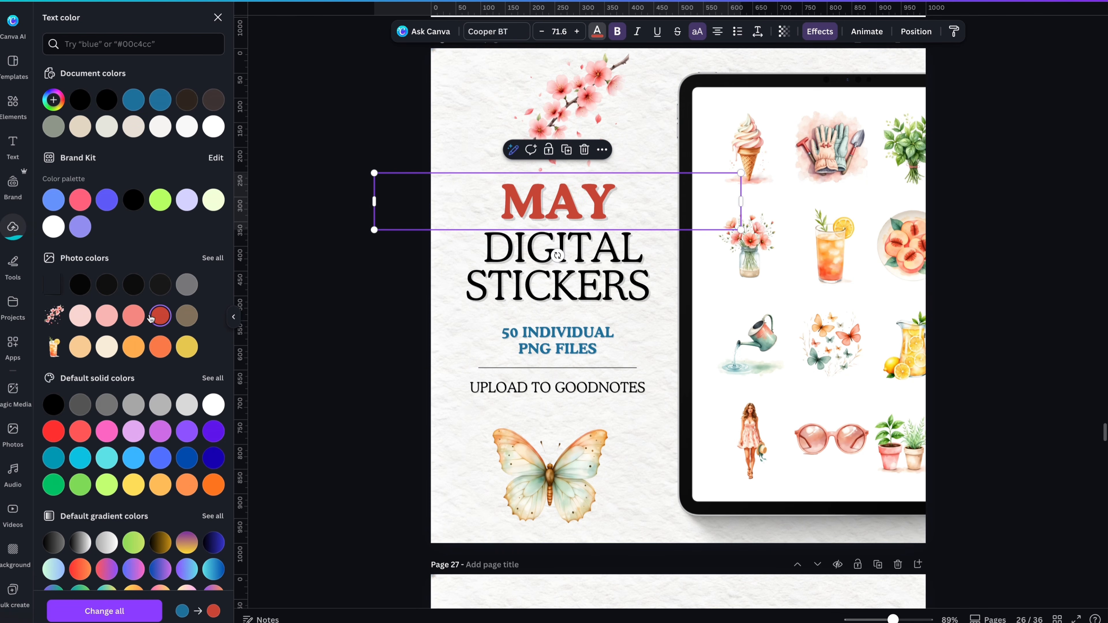
click(151, 614)
Step: Narrow the MAY heading's text box and center it above DIGITAL STICKERS
drag(599, 207, 595, 207)
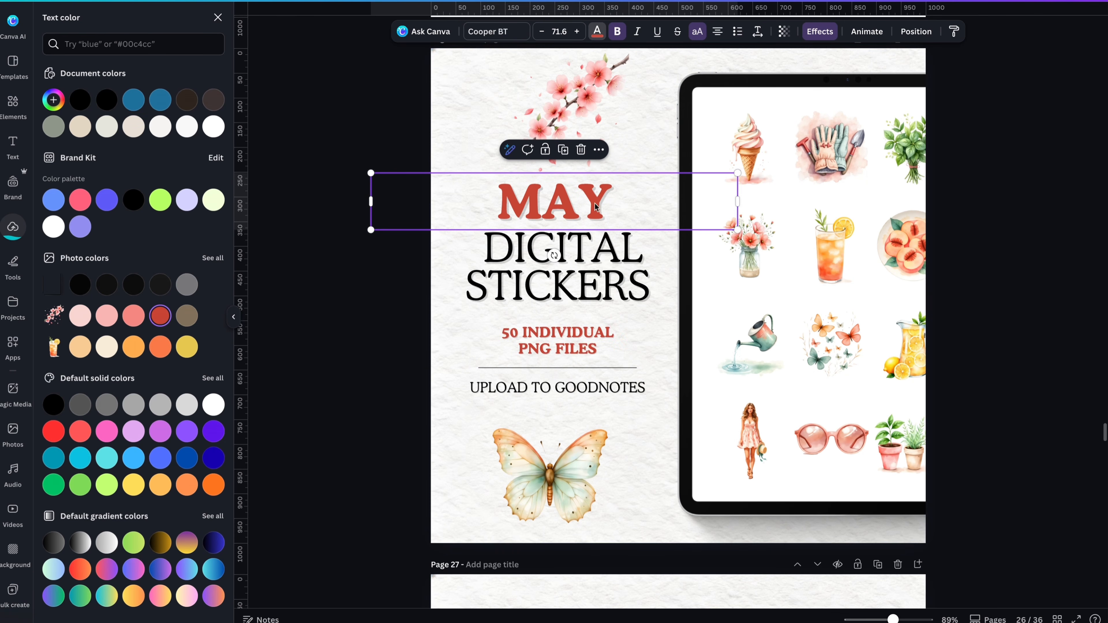
click(979, 285)
scroll(972, 284, up, 1)
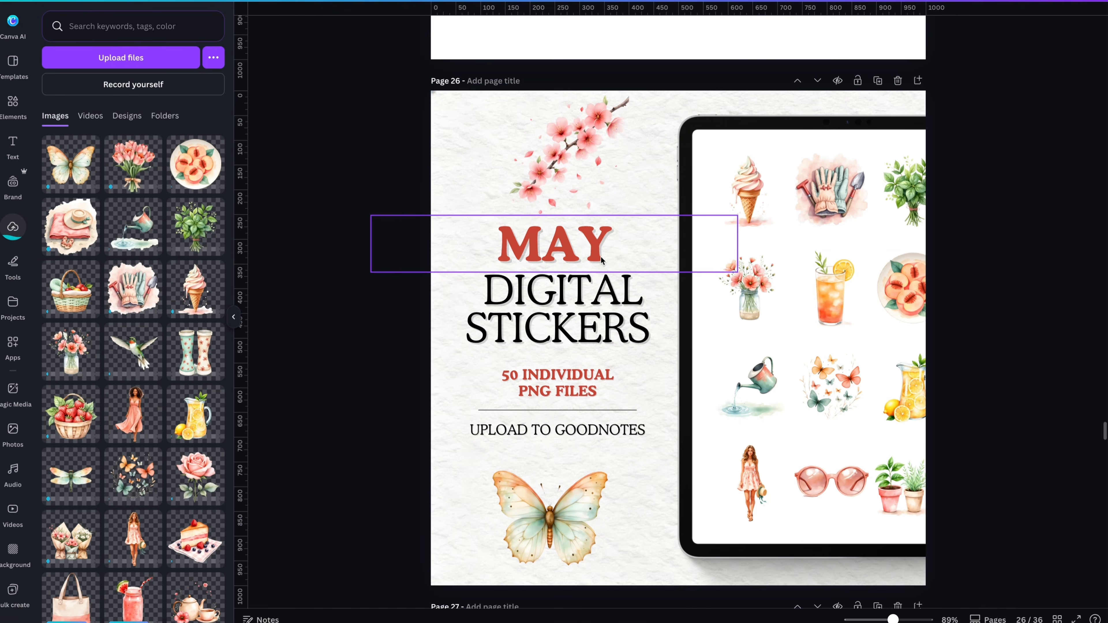
drag(603, 251, 607, 250)
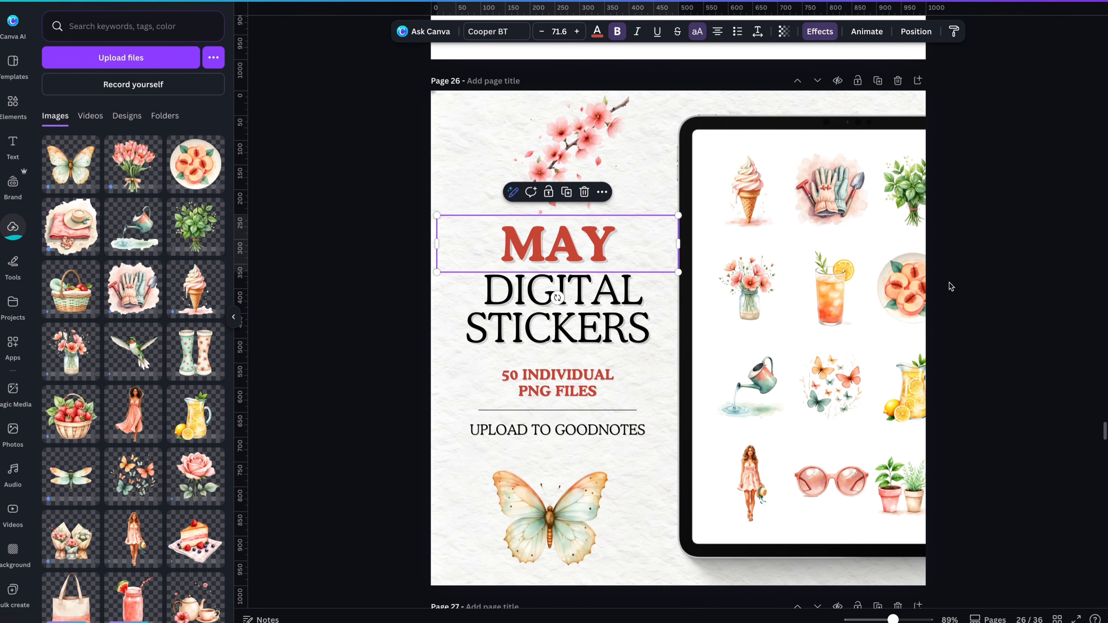
click(980, 286)
Step: Look through the remaining mockup pages up to the usage rights on page 36 and return to page 26
scroll(960, 288, down, 20)
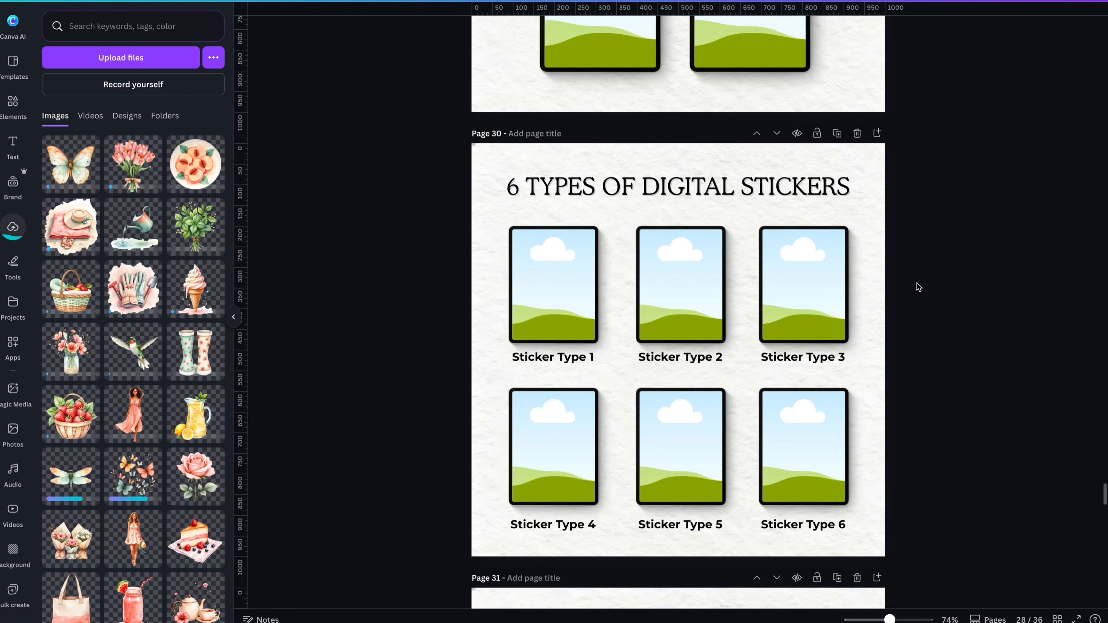
scroll(919, 287, down, 3)
scroll(917, 286, down, 15)
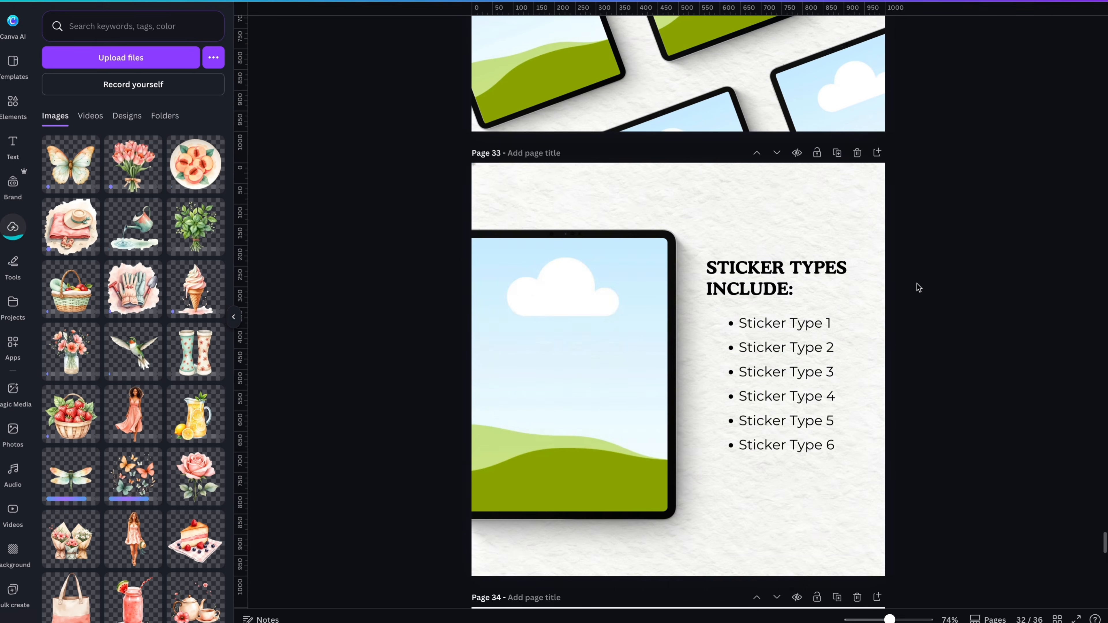
scroll(895, 294, down, 5)
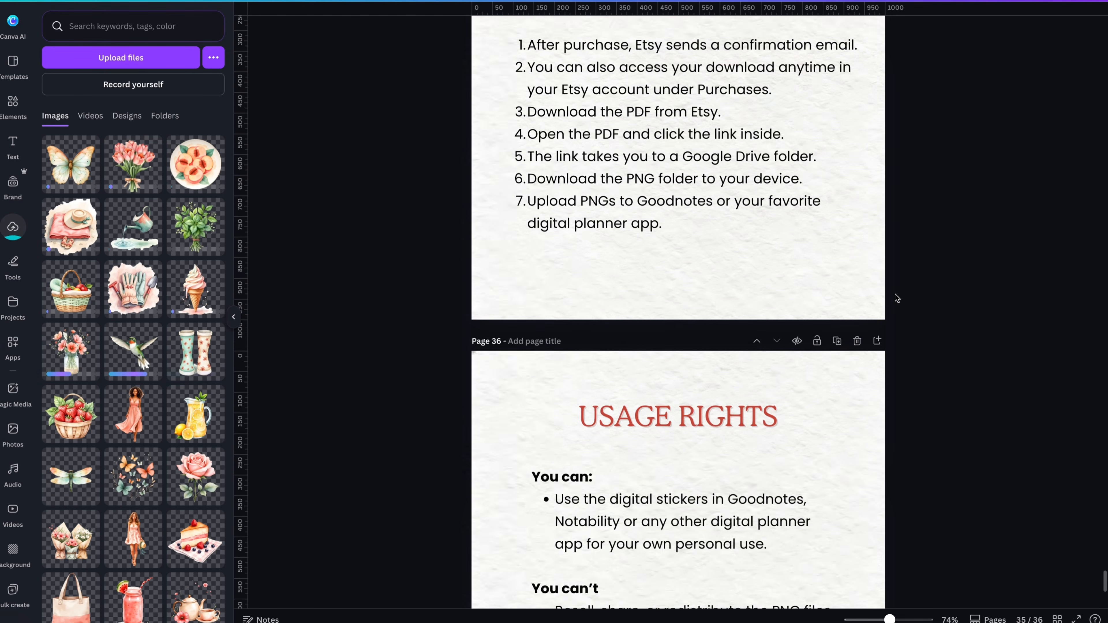
scroll(895, 295, up, 20)
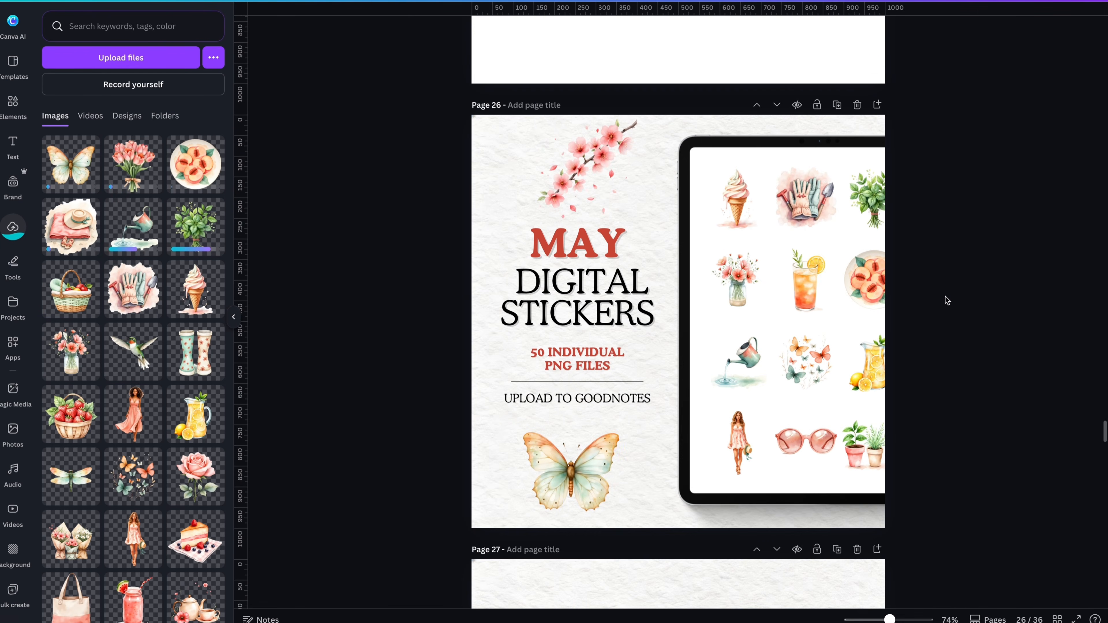
scroll(945, 298, up, 1)
scroll(737, 319, down, 1)
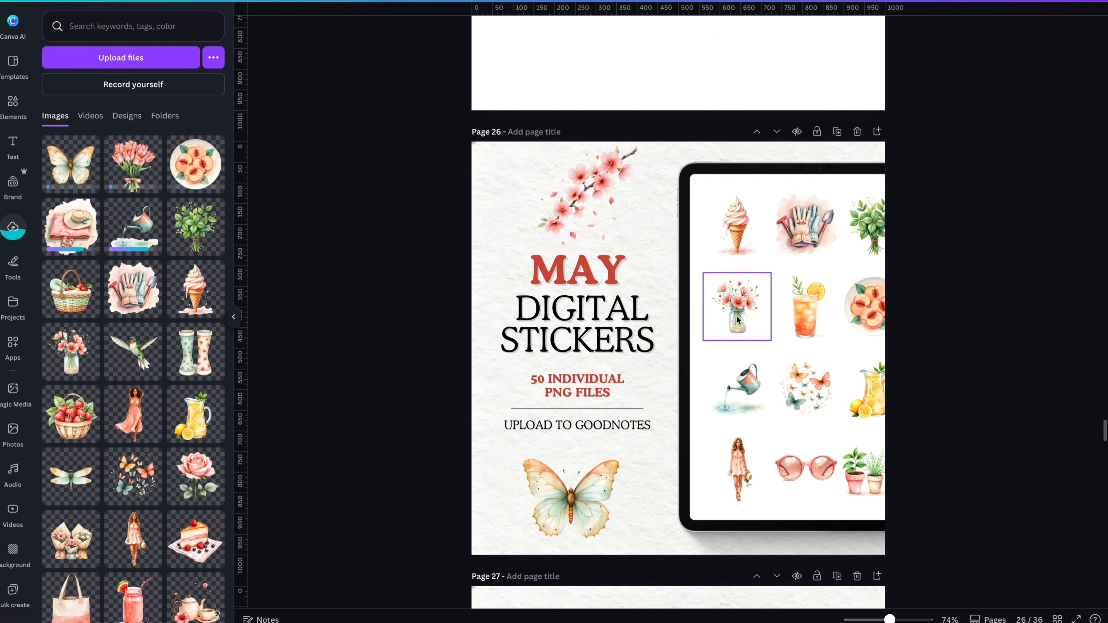
scroll(698, 319, down, 1)
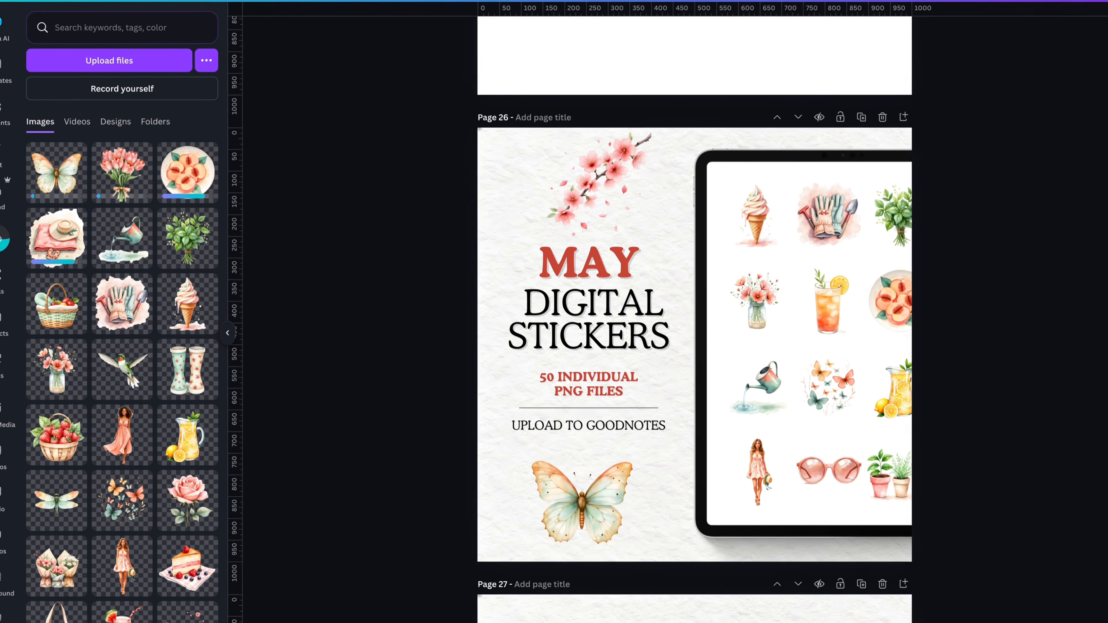
Step: Switch to Goodnotes, create a notebook named May Sticker Set on dotted paper, and have its drawing tools displayed
key(super+Tab)
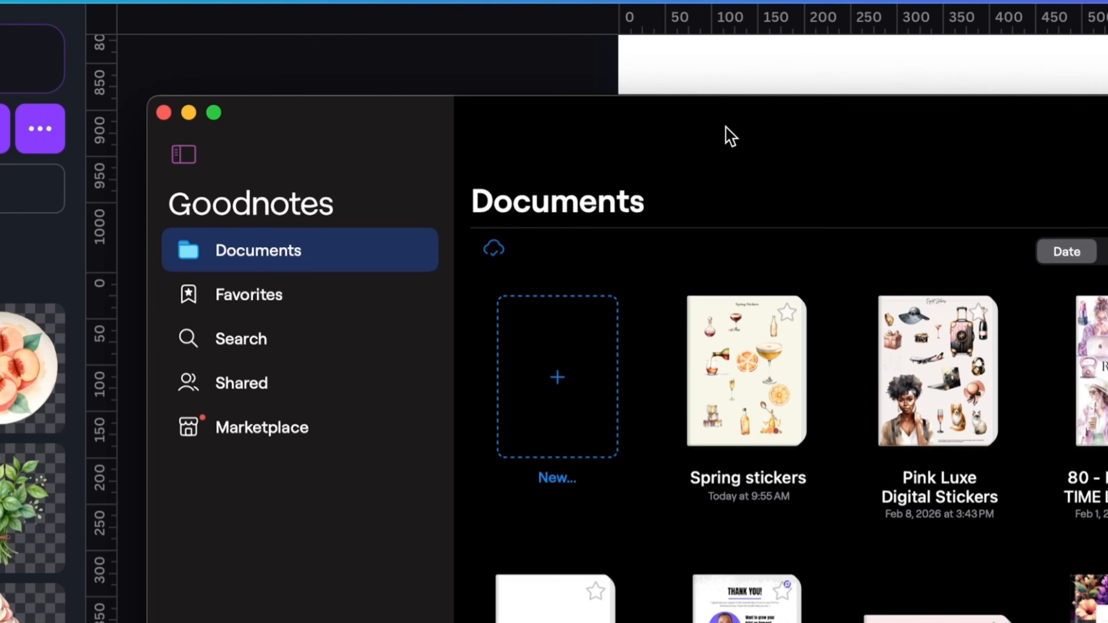
click(560, 373)
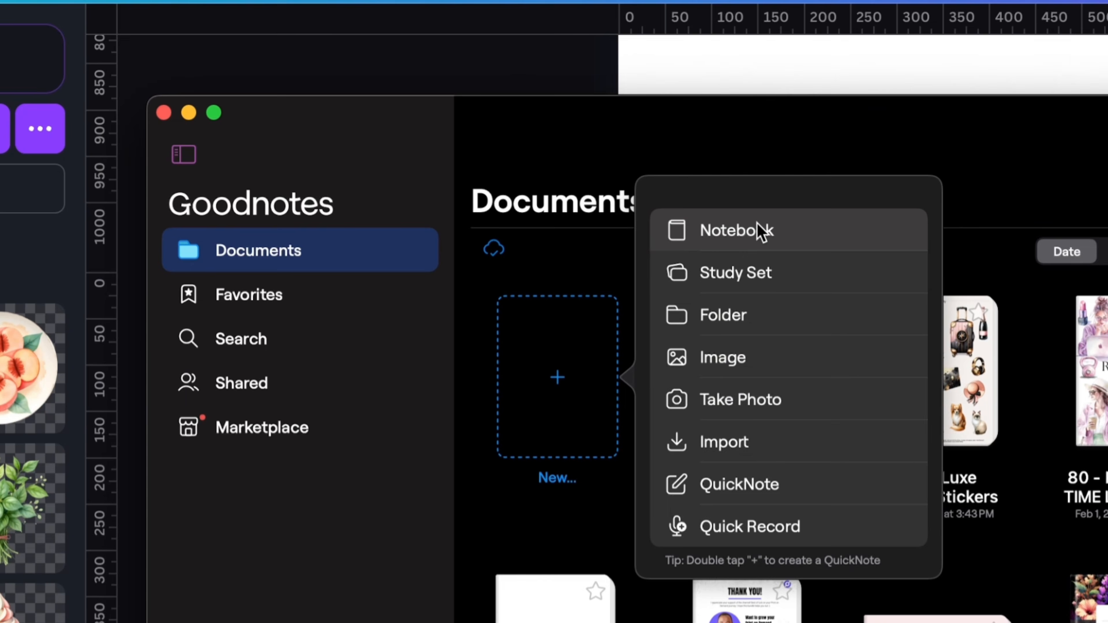
click(761, 232)
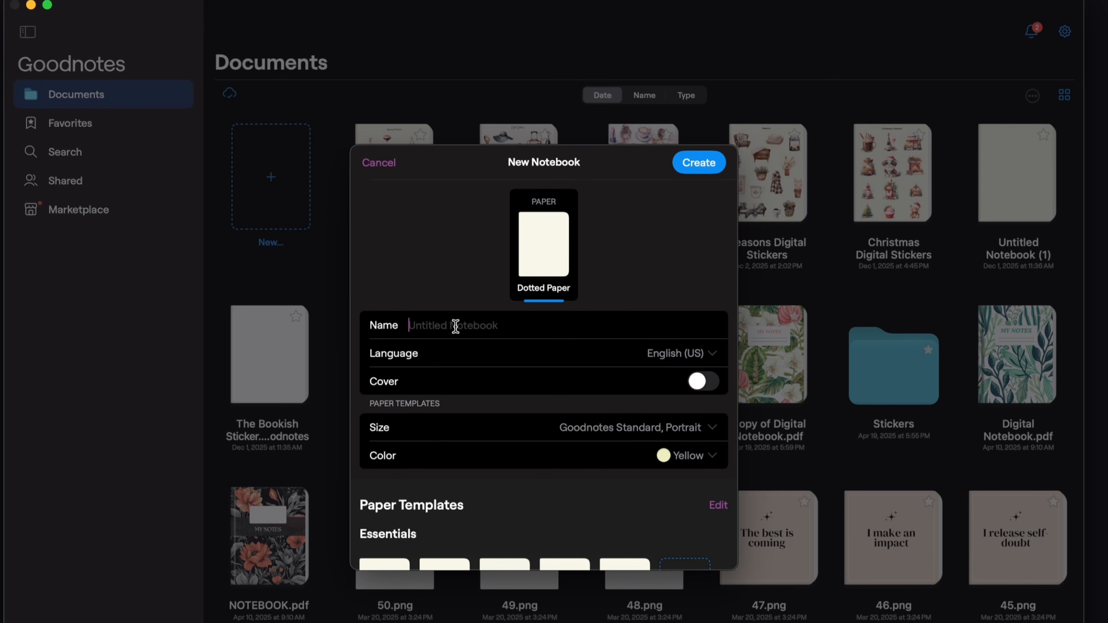
text(May Sticker Set)
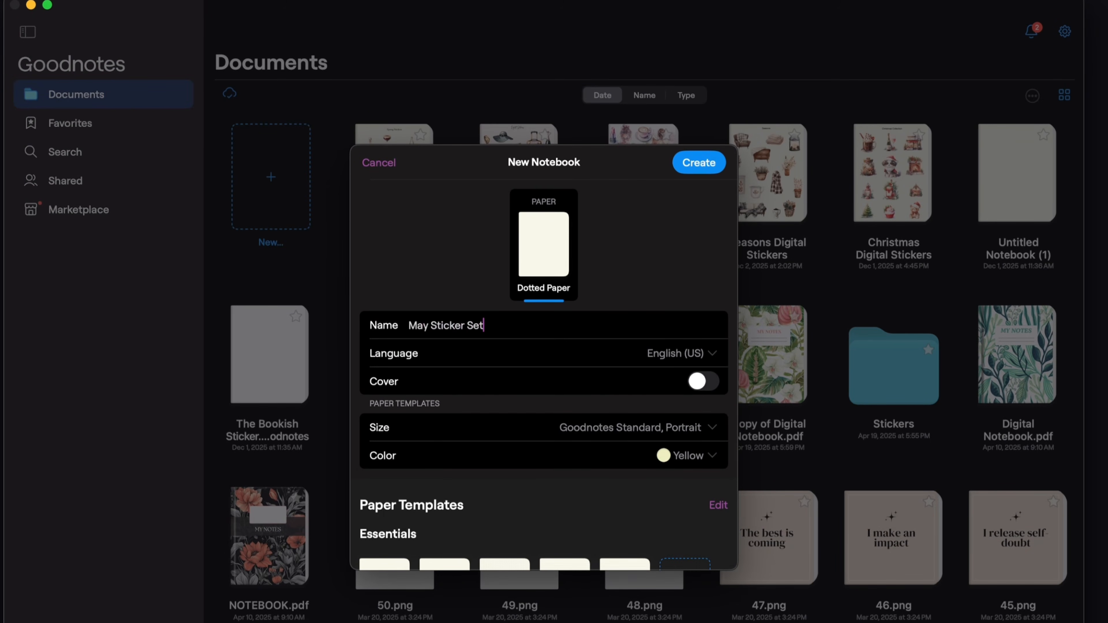
key(Return)
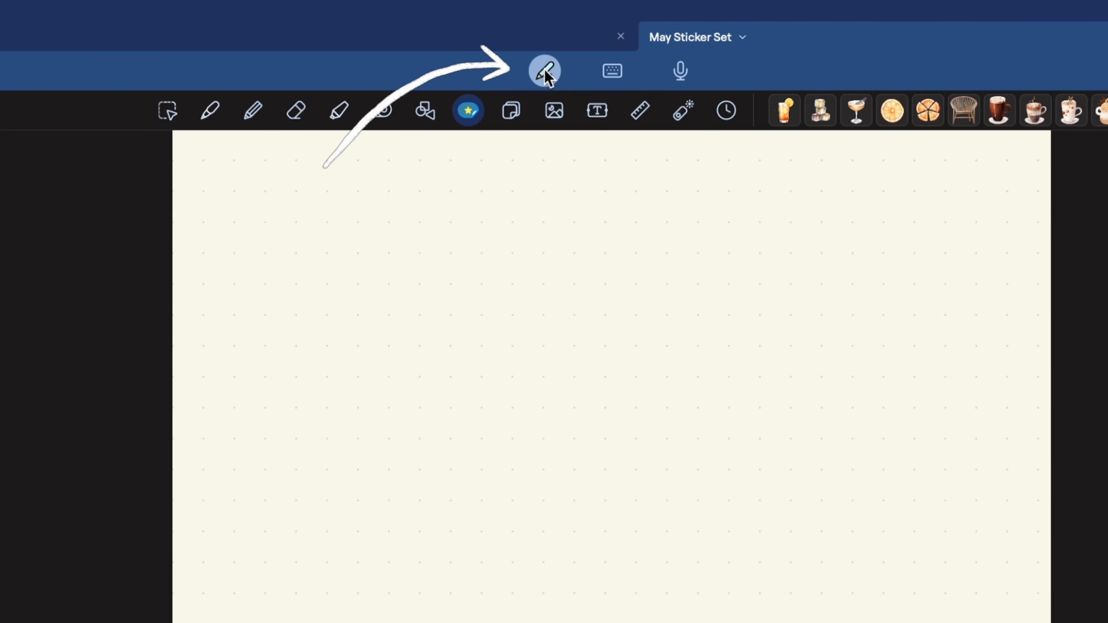
click(545, 70)
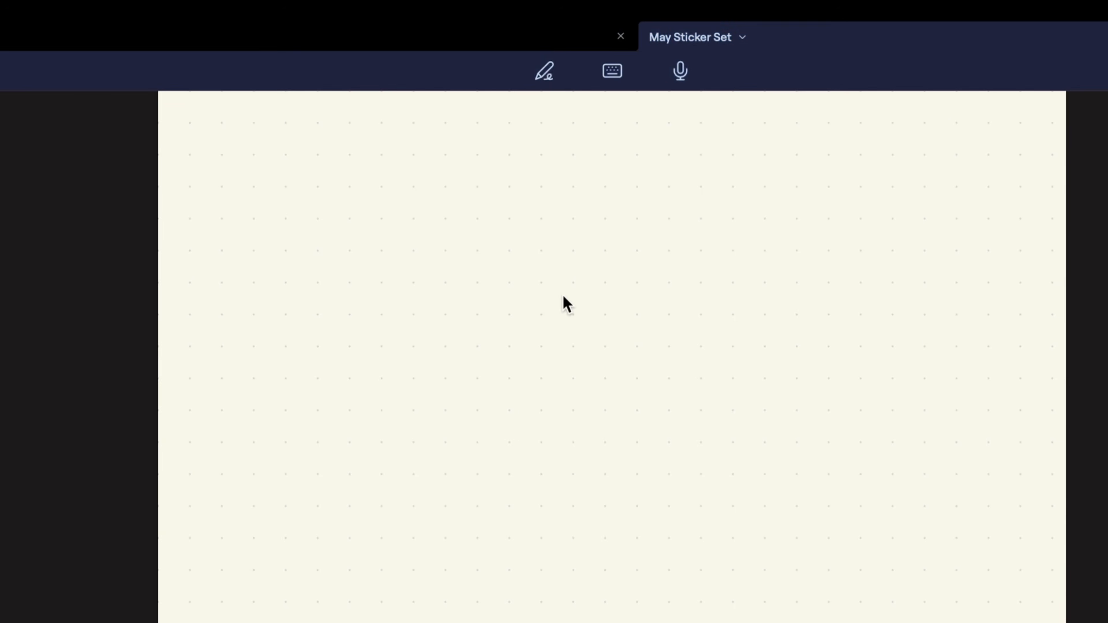
click(545, 72)
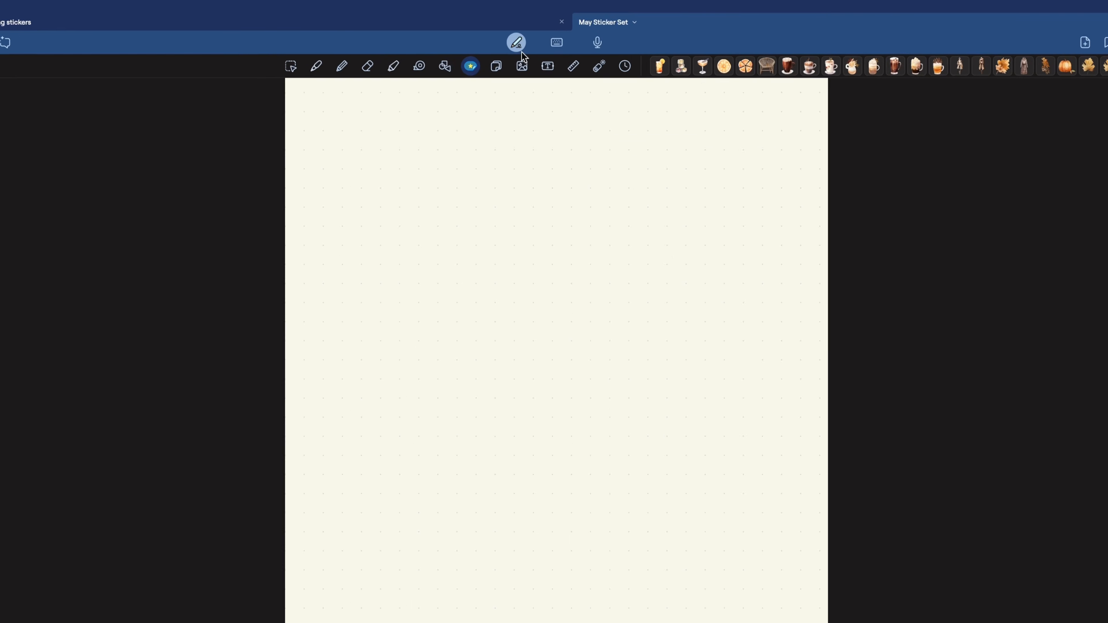
Step: Add the butterfly and peach plate PNGs from the Finder folder to the notebook page, shrinking them and placing them at opposite upper corners
key(super+Tab)
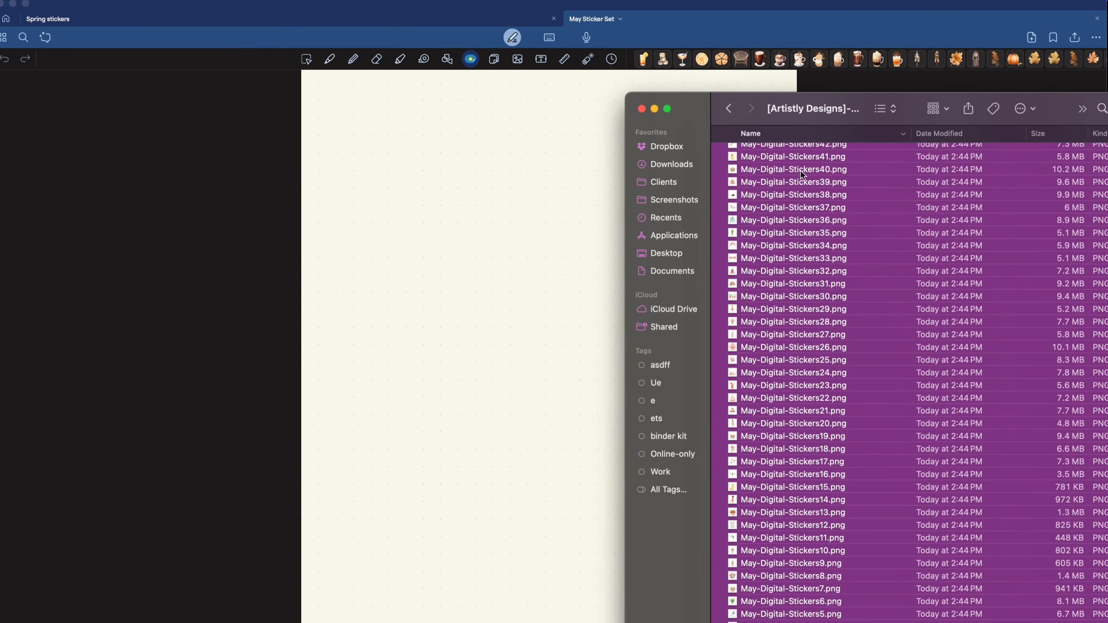
click(821, 245)
scroll(826, 209, down, 3)
drag(826, 622, 403, 269)
drag(598, 430, 502, 322)
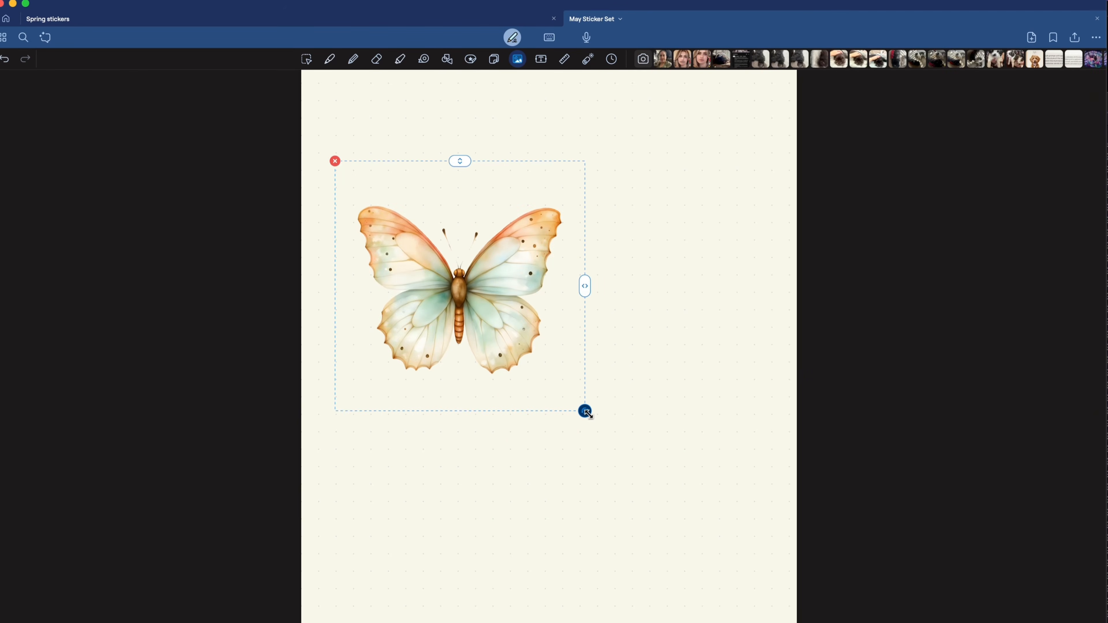
drag(585, 412, 522, 349)
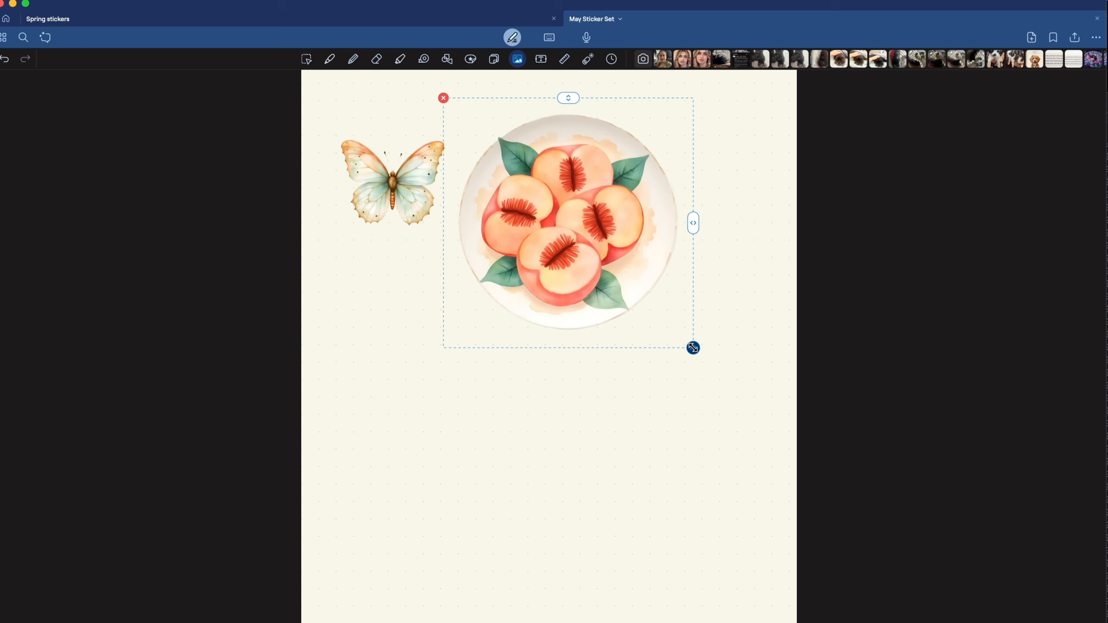
drag(692, 346, 628, 283)
drag(586, 249, 725, 208)
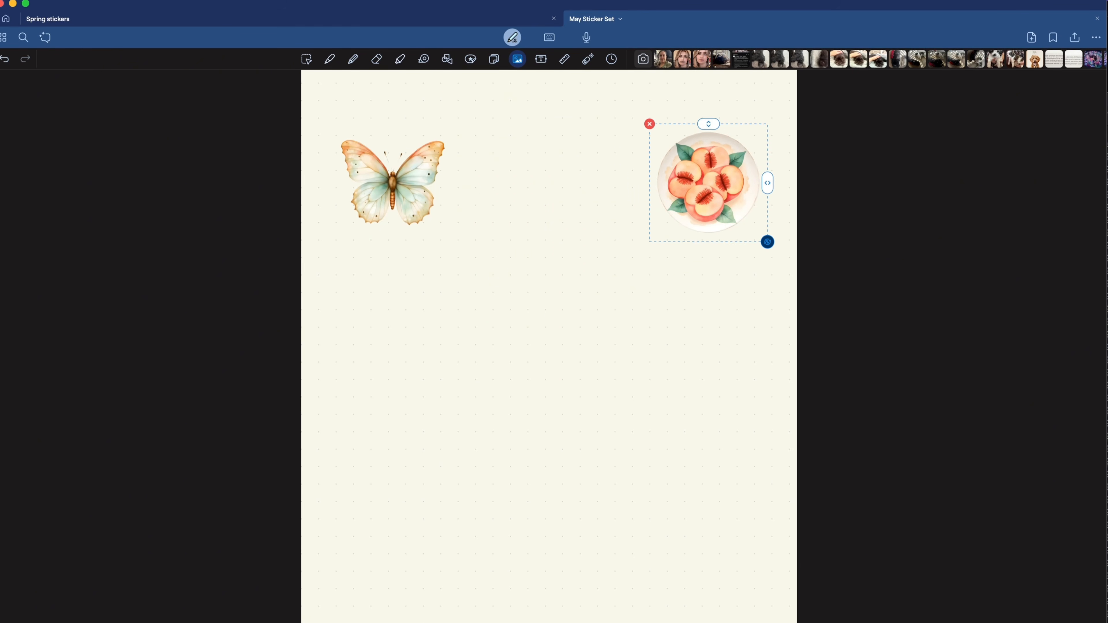
Step: Add the beach towel and sun hat sticker from Finder, shrink it, and place it between the butterfly and the peach plate
key(super+Tab)
drag(965, 621, 457, 345)
click(521, 377)
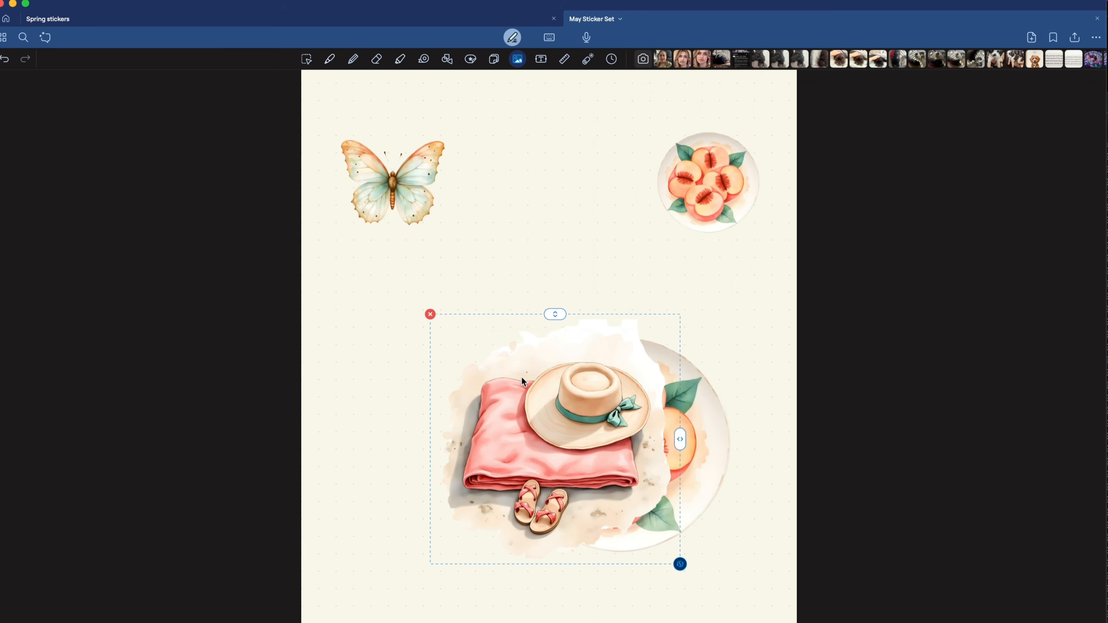
drag(626, 432, 626, 350)
drag(683, 482, 591, 228)
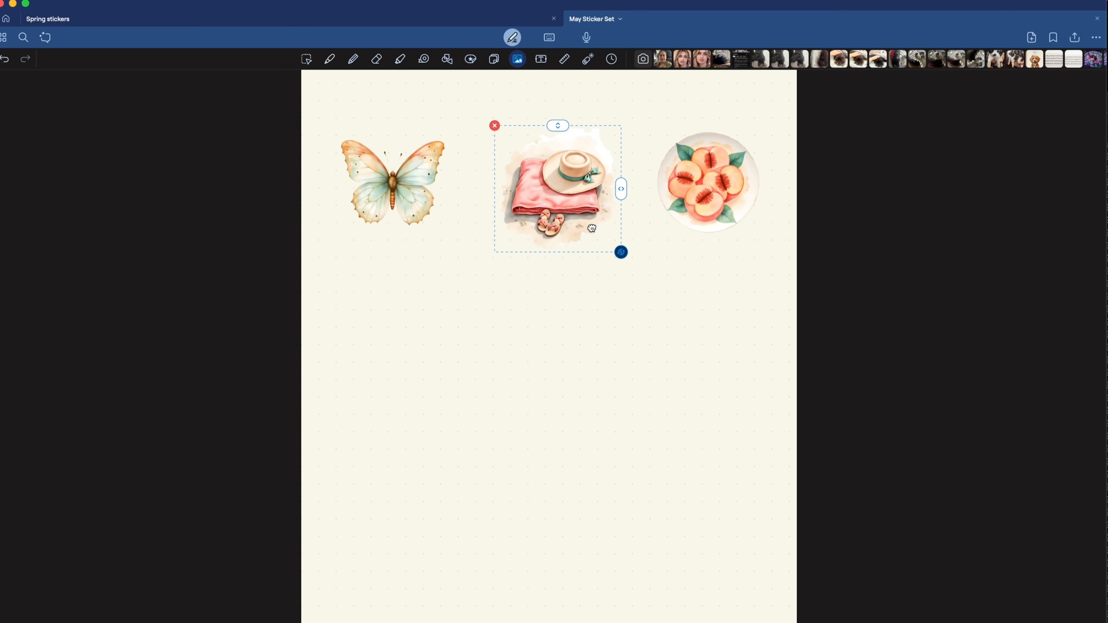
click(807, 261)
Step: Start a new Elements collection titled May Sticker Set
click(470, 59)
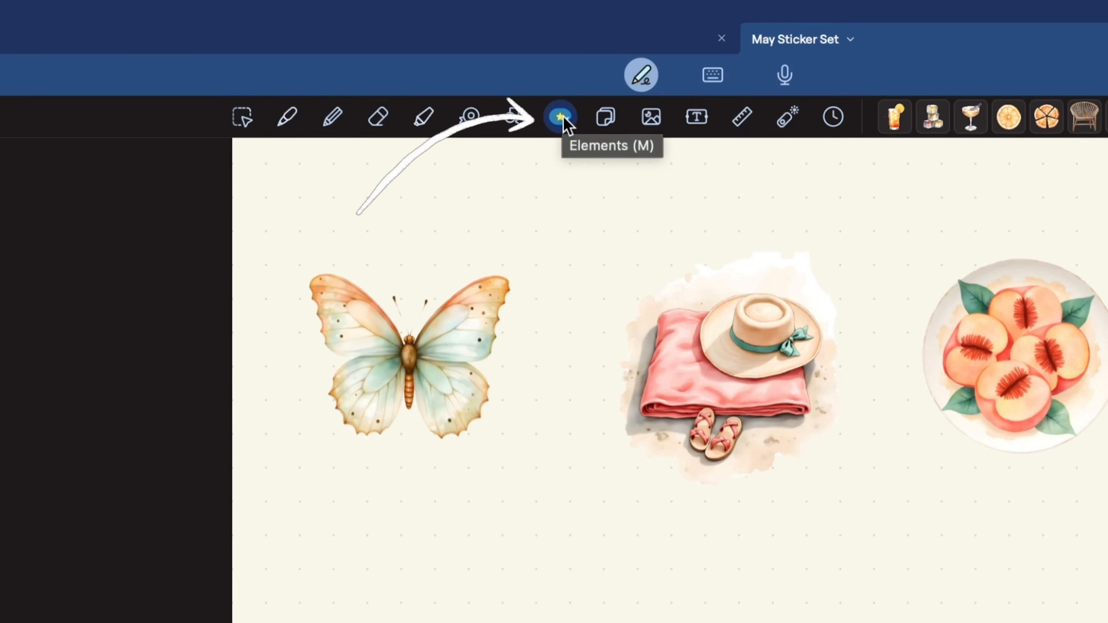
click(564, 119)
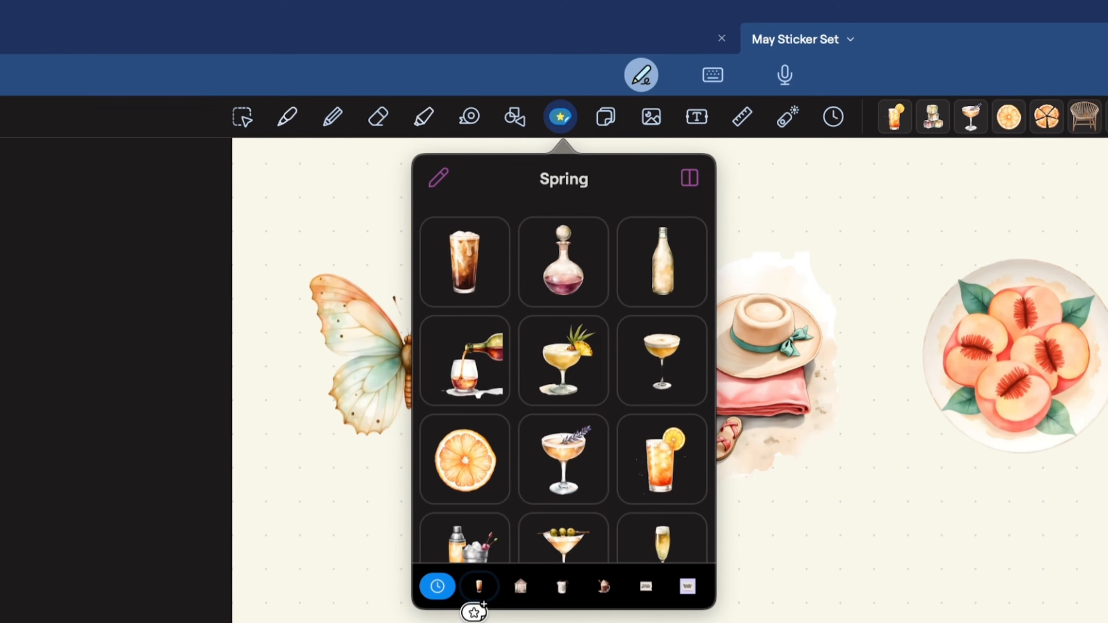
scroll(514, 594, right, 10)
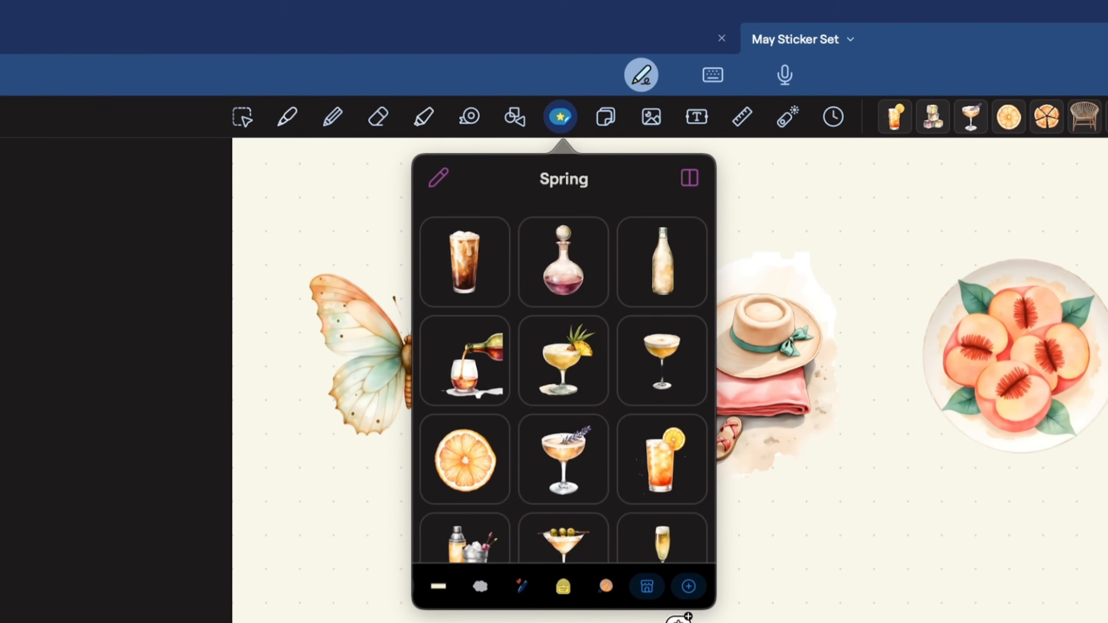
click(691, 586)
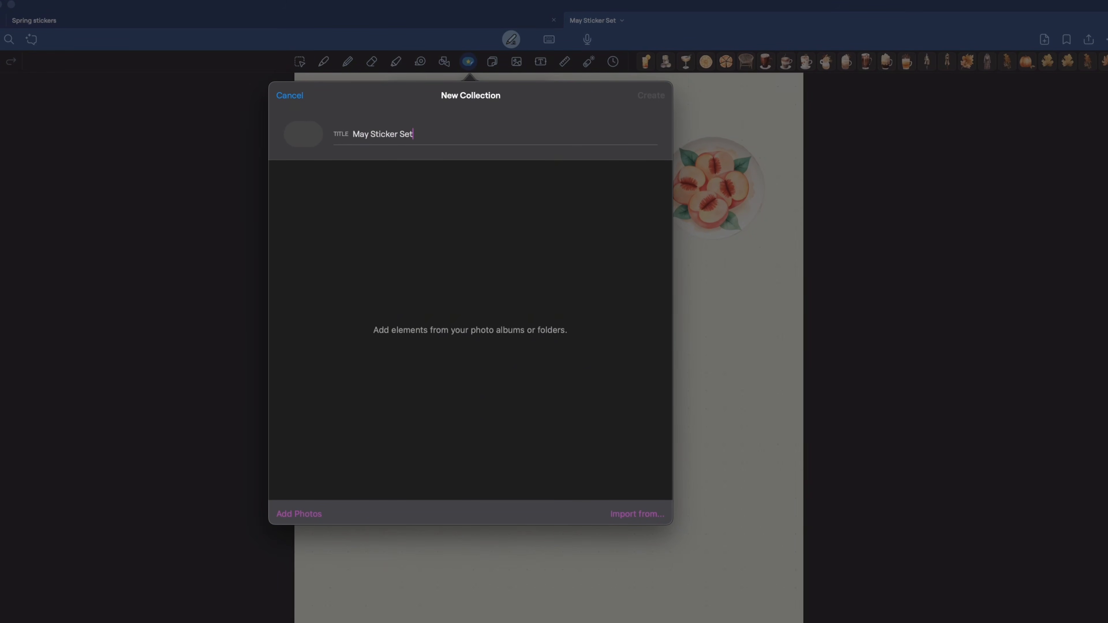
Step: Add all the May-Digital-Stickers PNGs from the Finder folder to the new collection and create it
key(super+Tab)
click(1018, 279)
key(super+a)
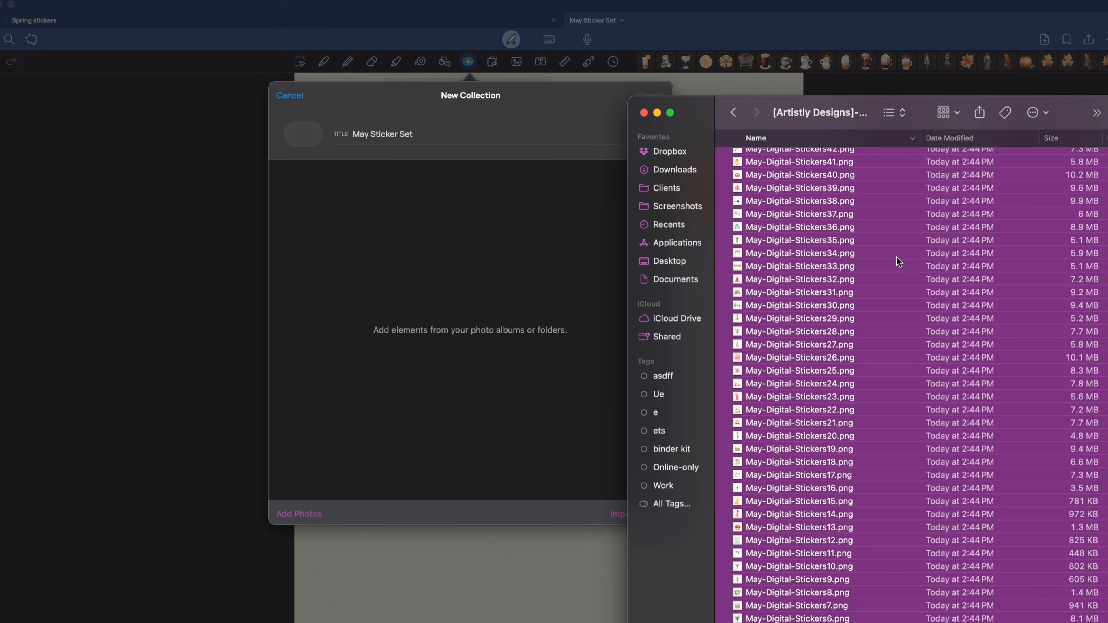
drag(812, 190, 532, 278)
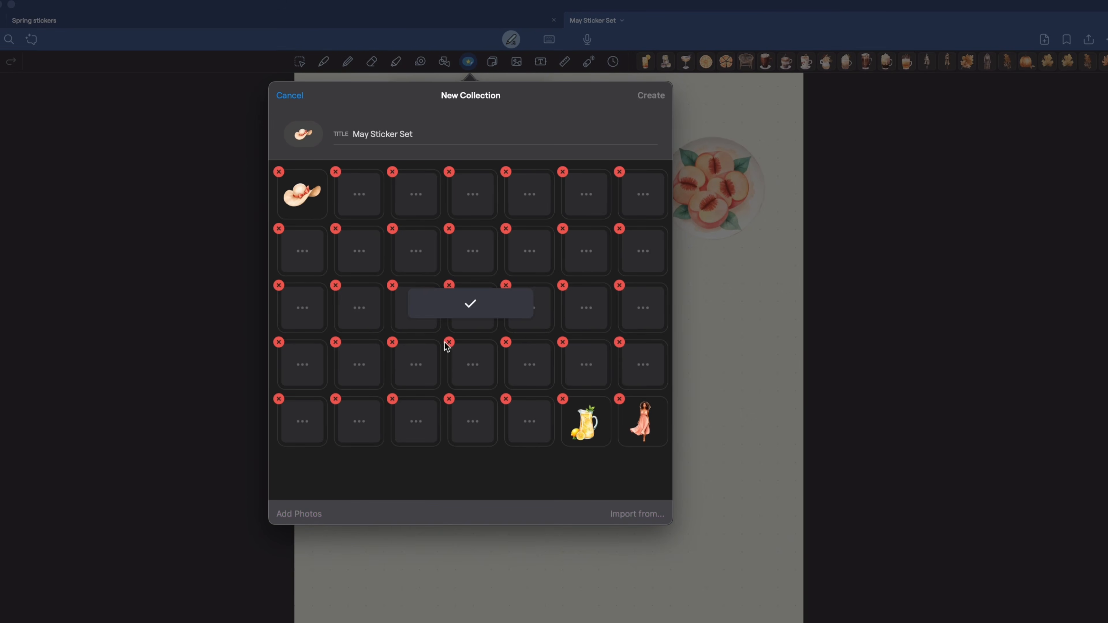
scroll(548, 331, down, 3)
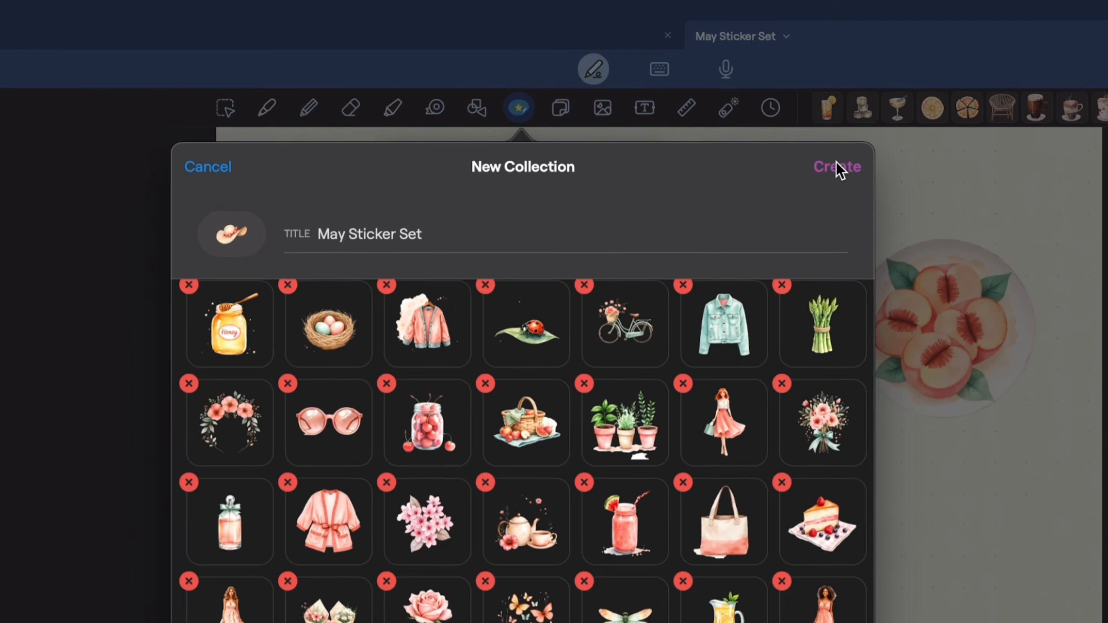
click(837, 166)
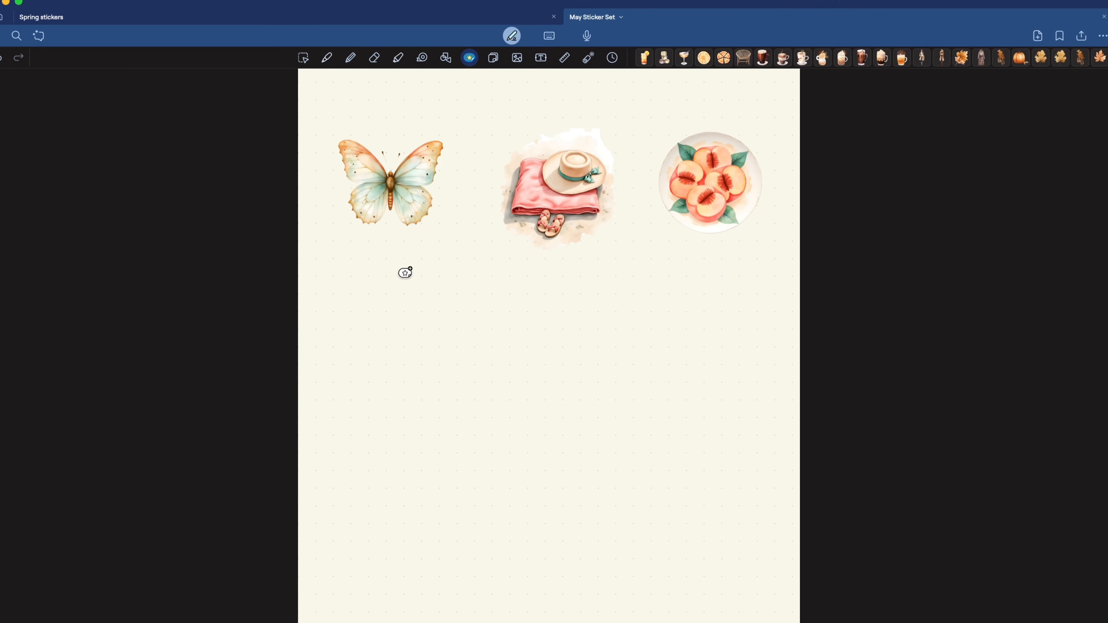
Step: Fill the page below the first row with stickers from the May Sticker Set collection, starting with the sun hat
click(394, 323)
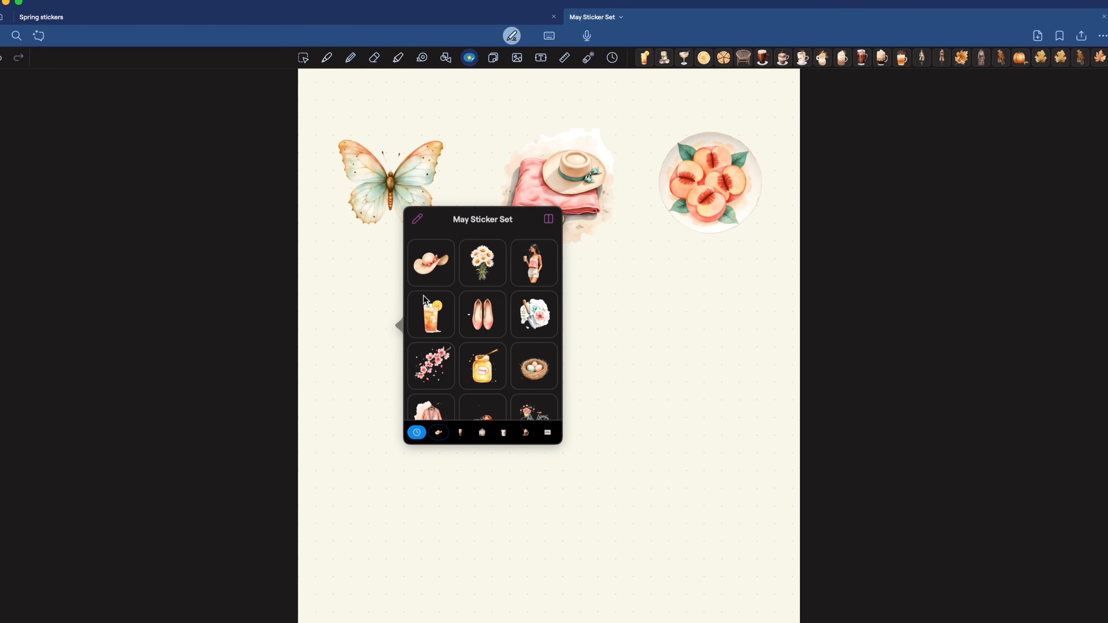
click(432, 268)
drag(652, 583, 349, 290)
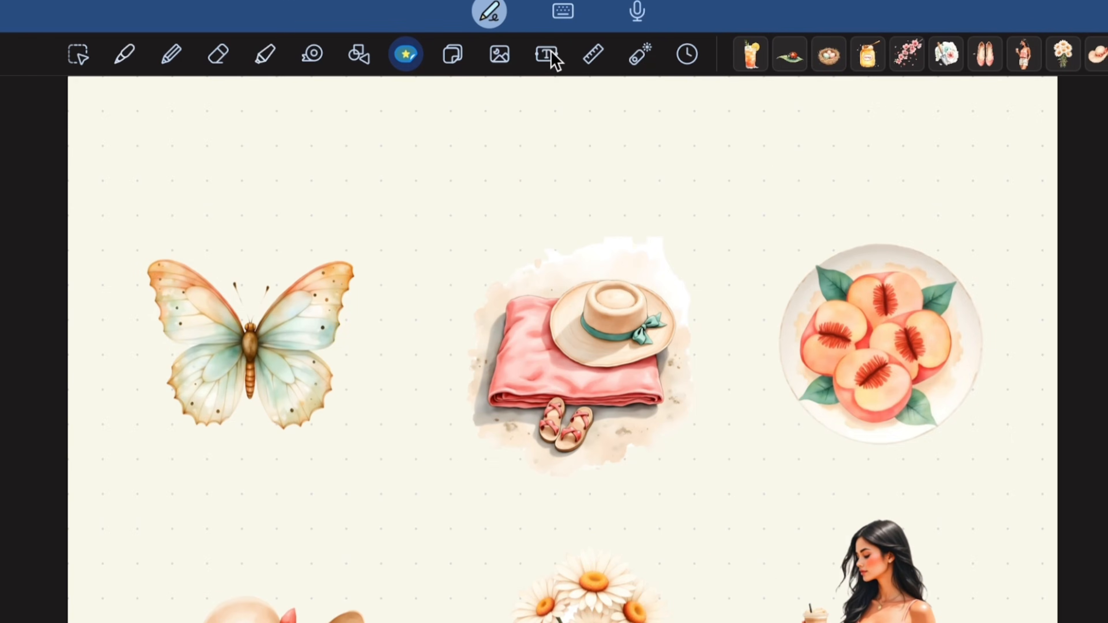
Step: Add the text title May Stickers centred above the first row of stickers
click(551, 56)
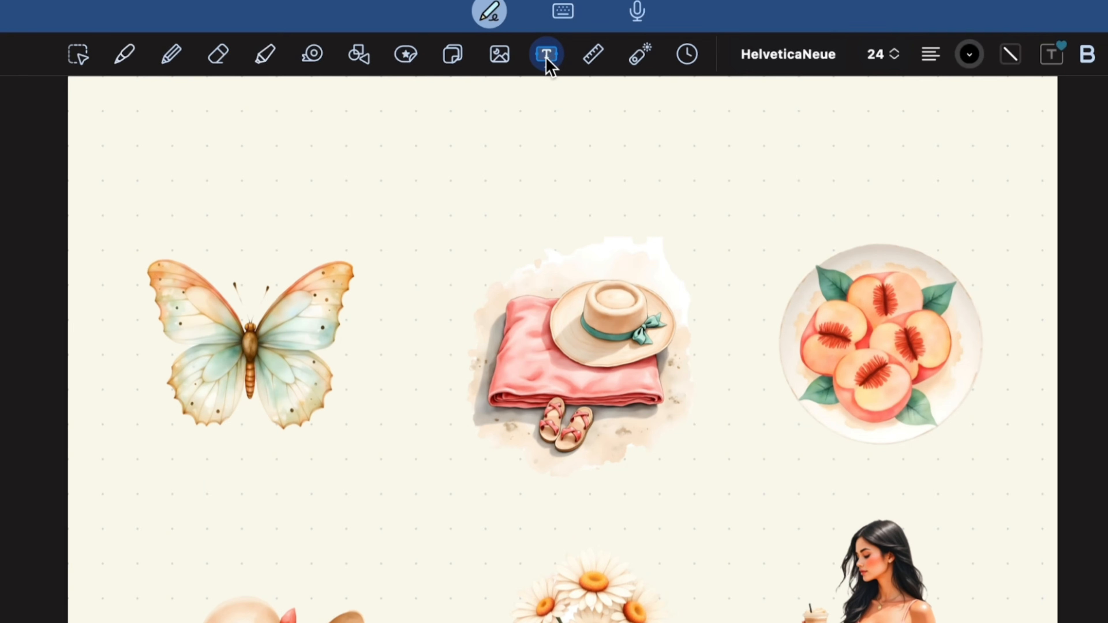
click(438, 117)
text(May S)
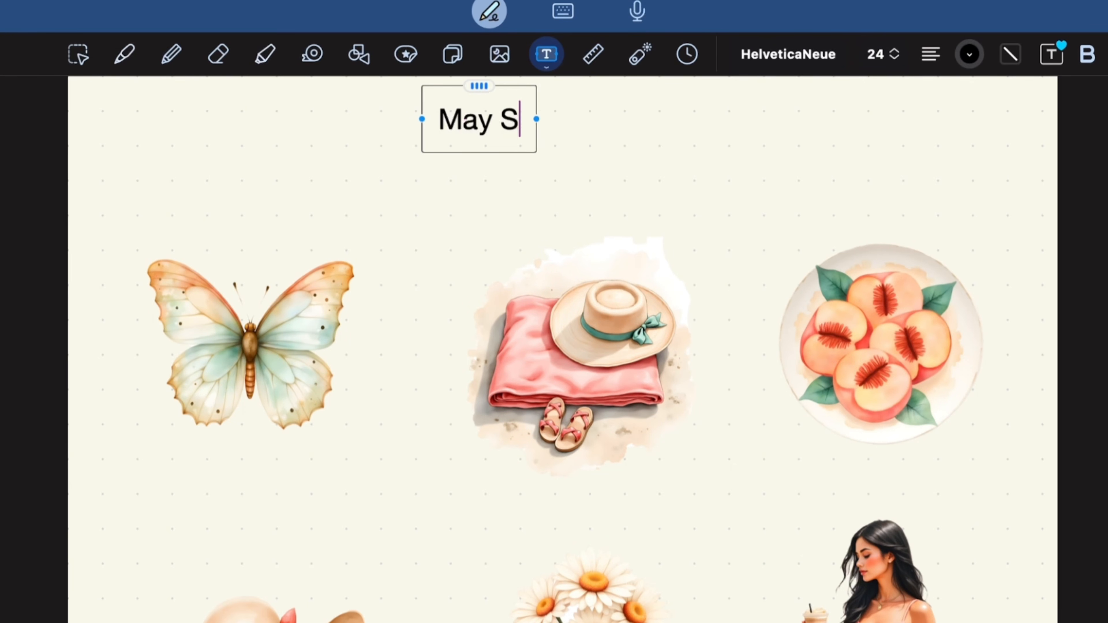
text(tickers)
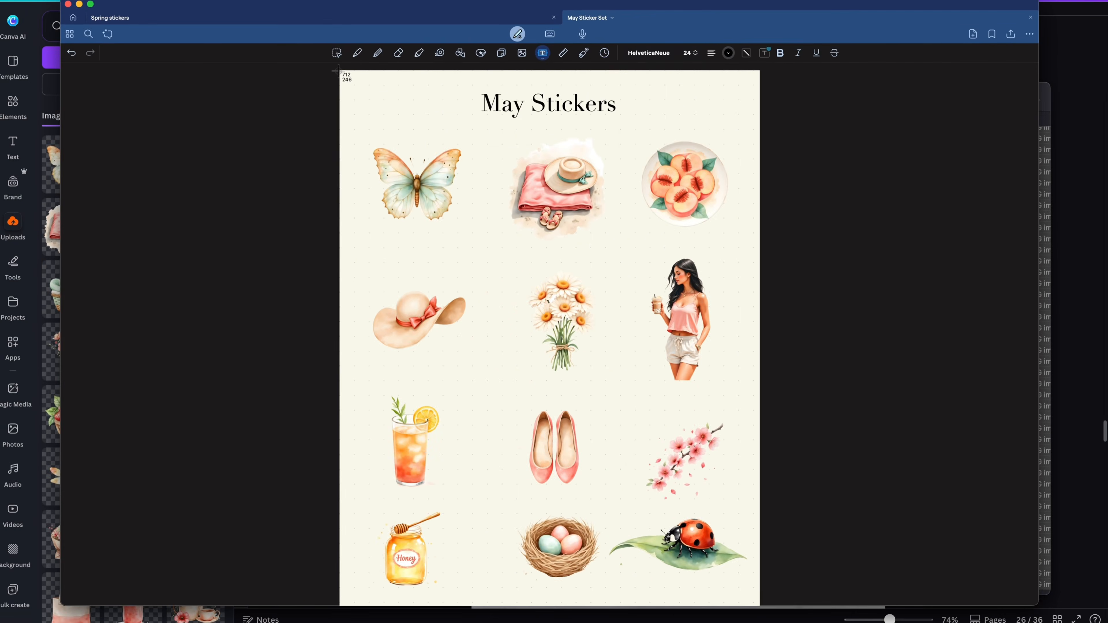
Step: Capture the notebook page as an image and, in Canva, fill the Sticker Type 1 frame on page 30 and the tablet frame on page 31
drag(339, 70, 757, 559)
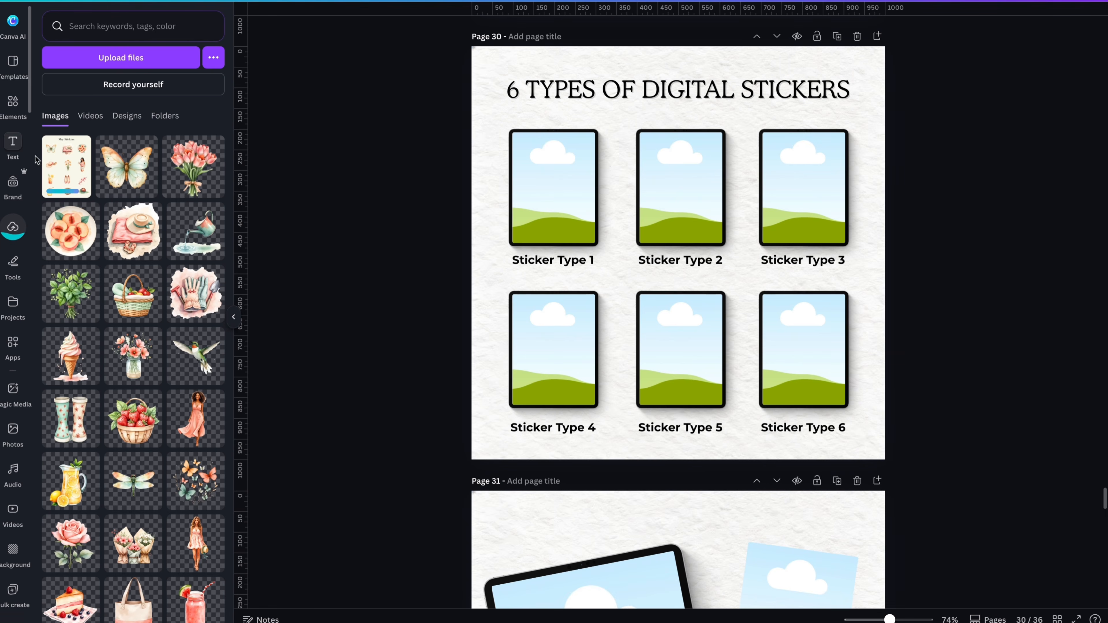
click(57, 161)
drag(681, 248, 615, 232)
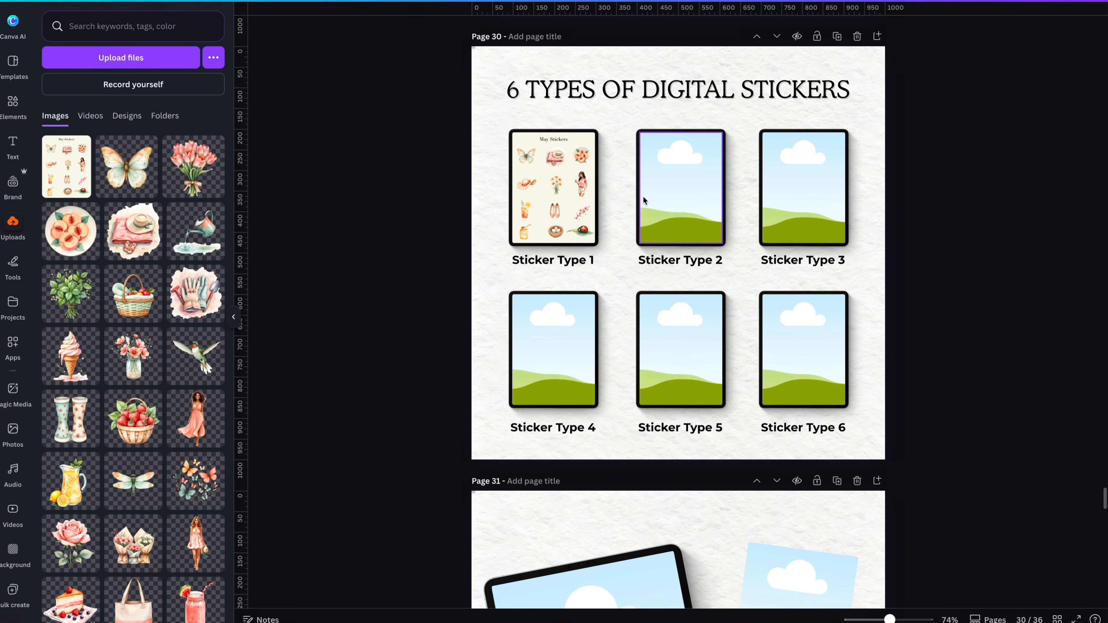
scroll(566, 242, down, 5)
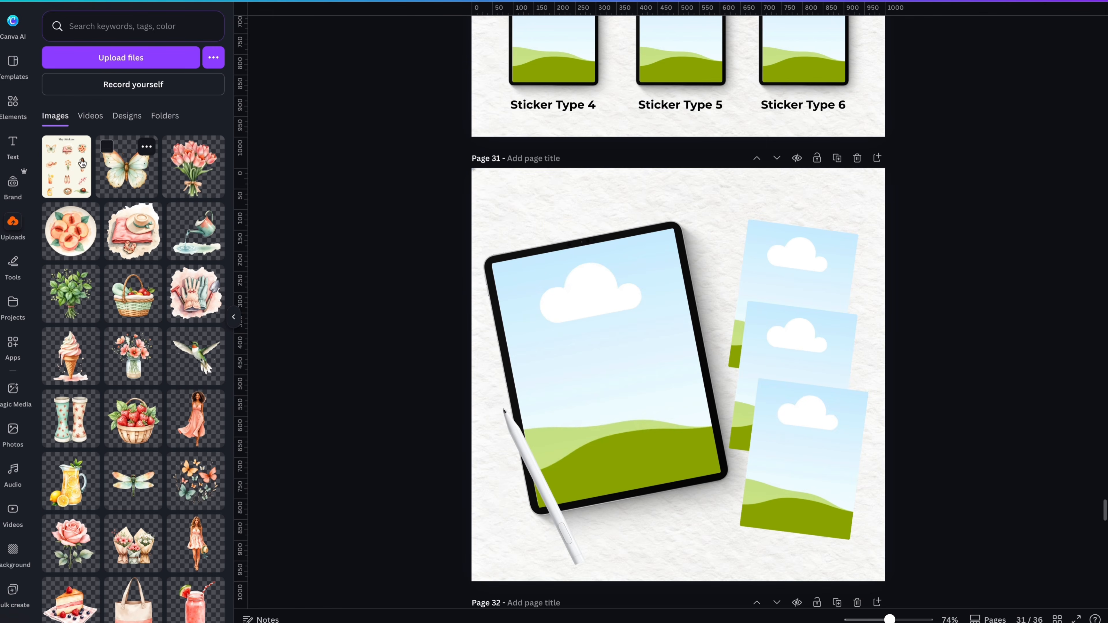
drag(67, 166, 600, 353)
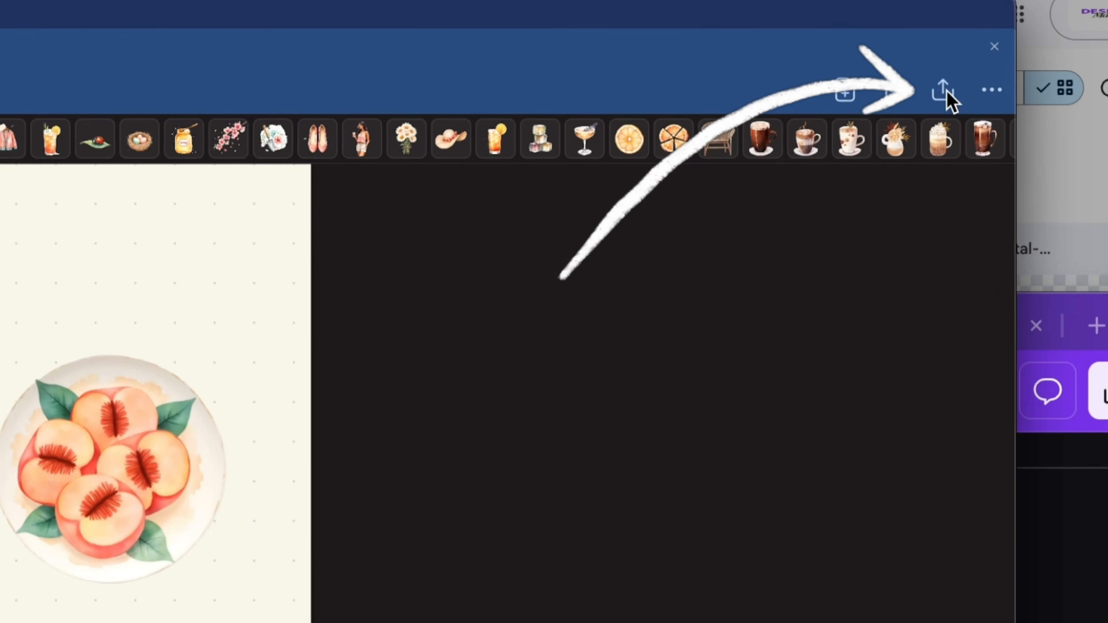
Step: Export all notebook pages from Goodnotes in Goodnotes format and upload the file to the May Digital Stickers folder in Drive
click(945, 100)
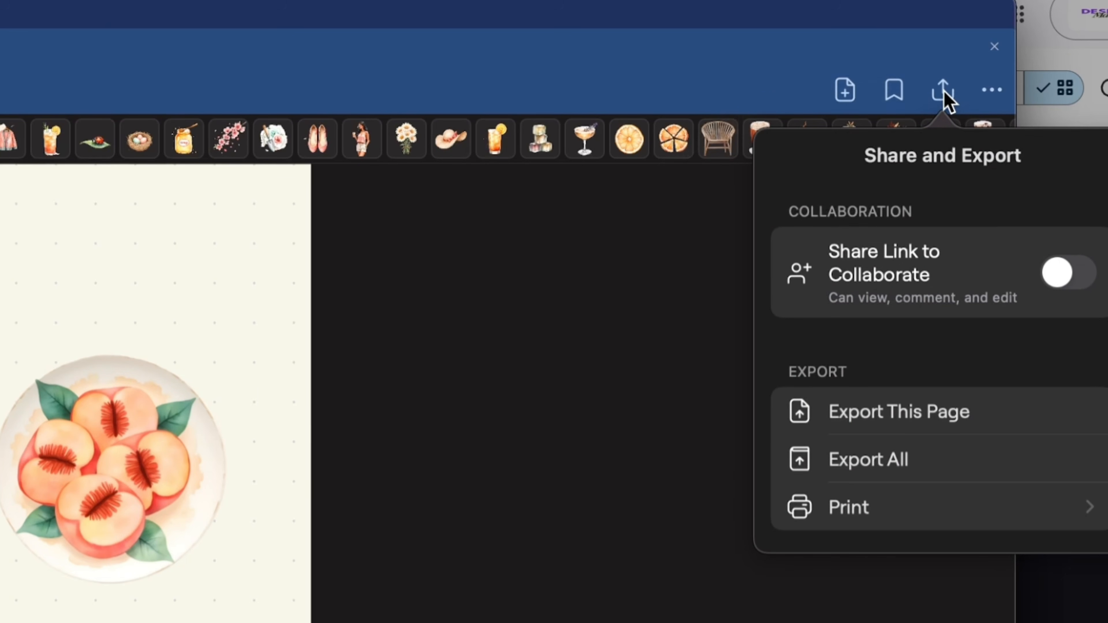
click(905, 463)
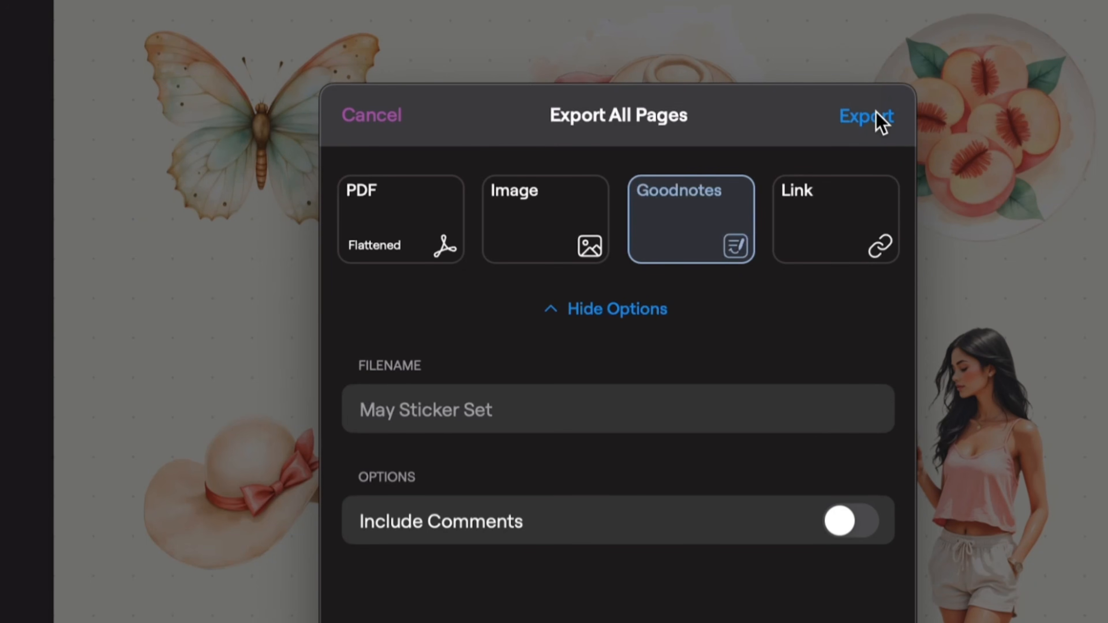
click(875, 122)
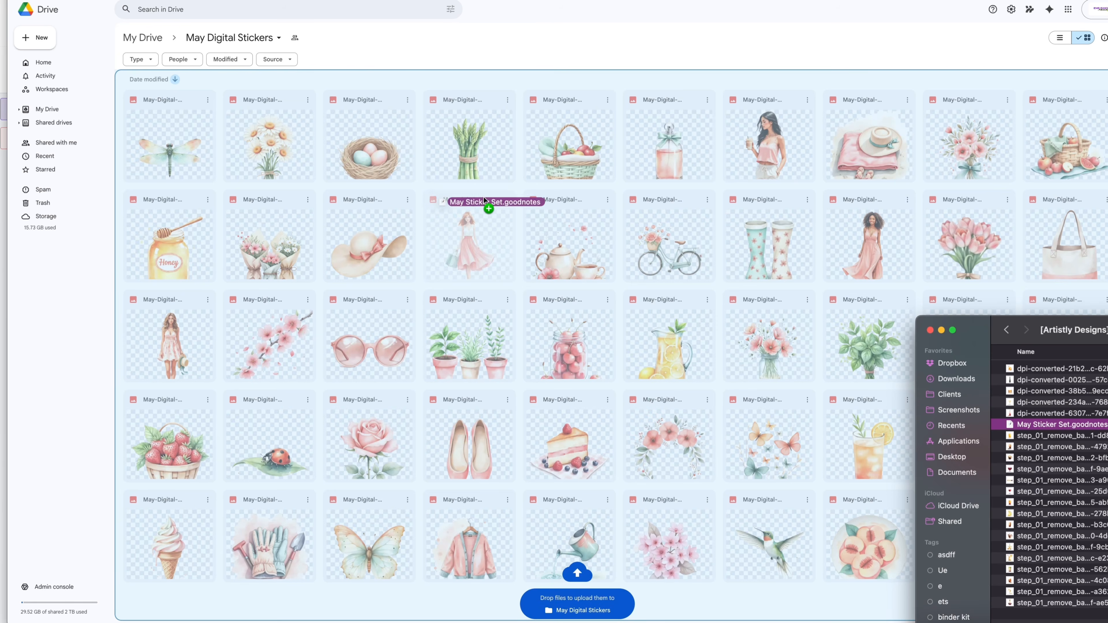
drag(484, 201, 273, 81)
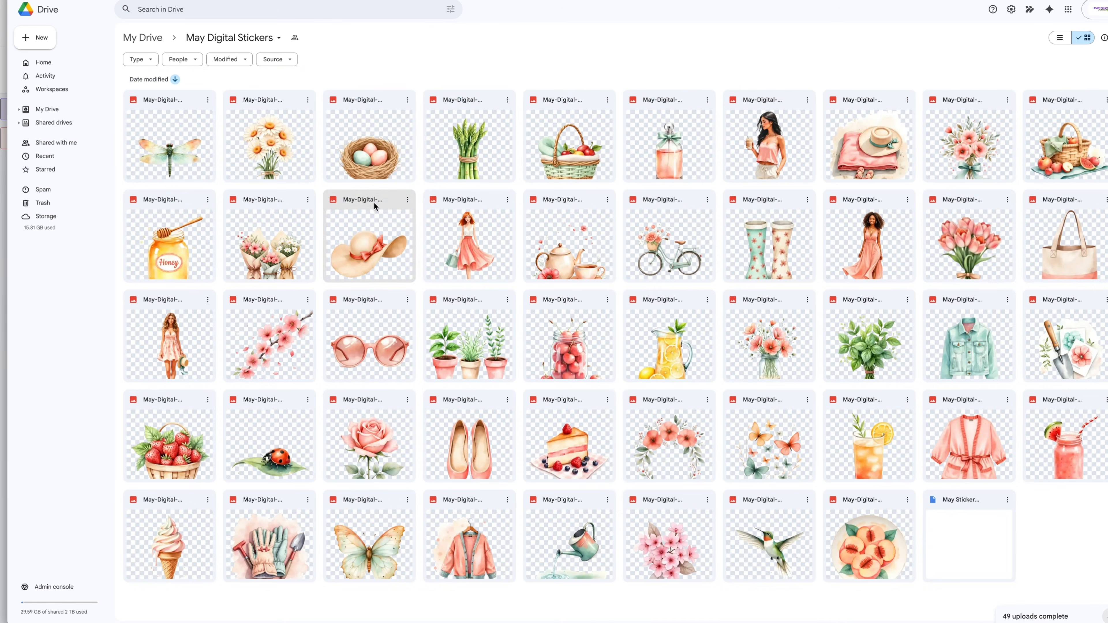
click(967, 529)
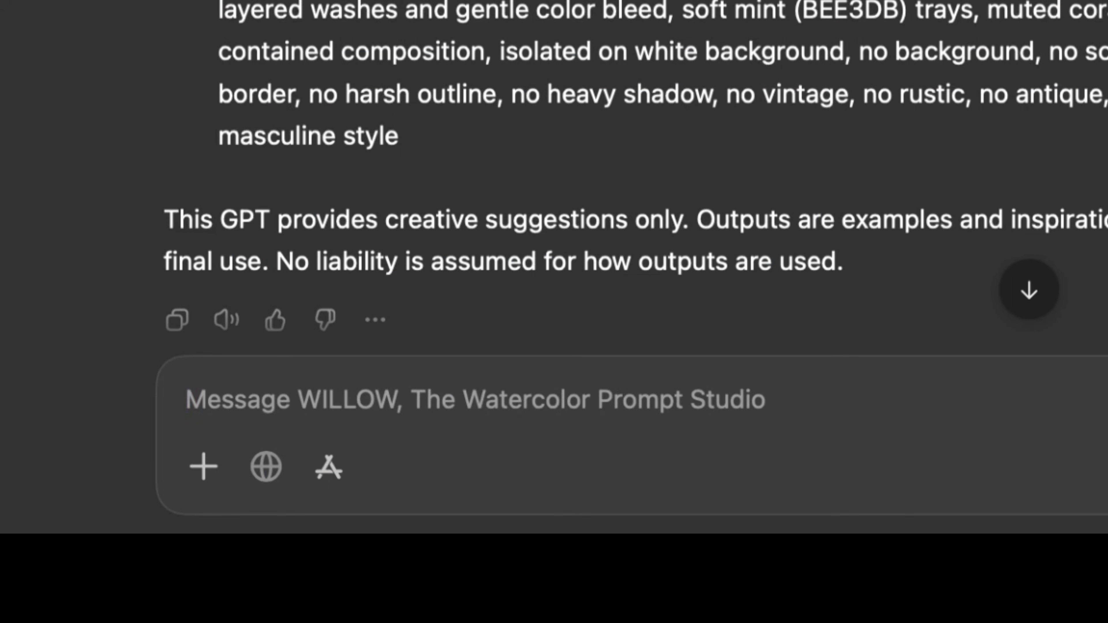
Step: Ask the WILLOW watercolor GPT in ChatGPT to write the Etsy listing for this digital sticker set
text(Write the Etsy listing for this di)
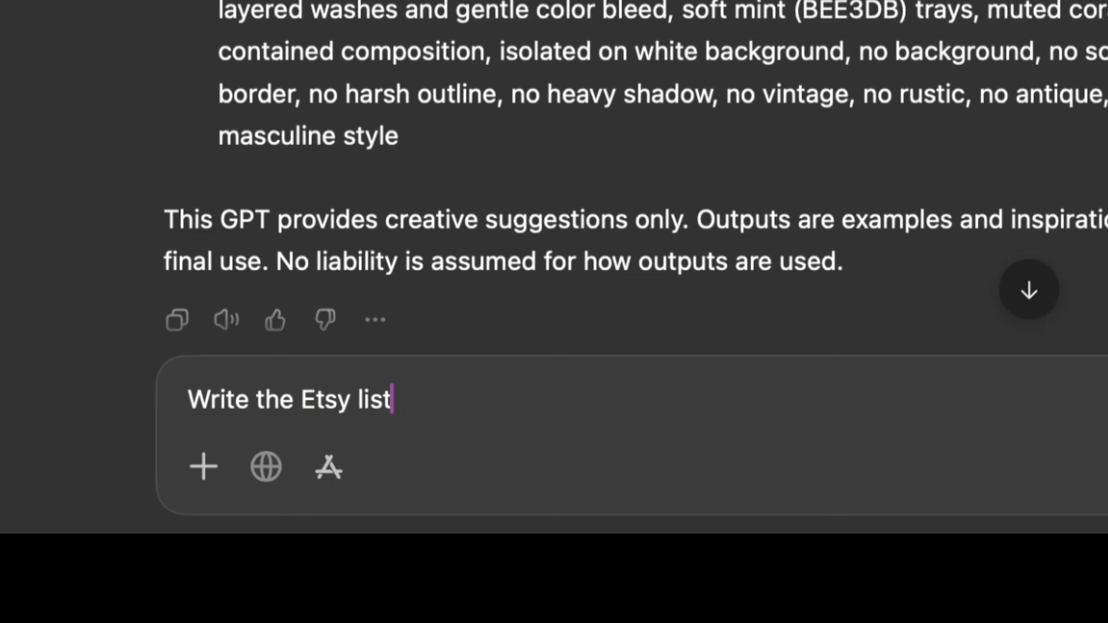
text(gital sticker set)
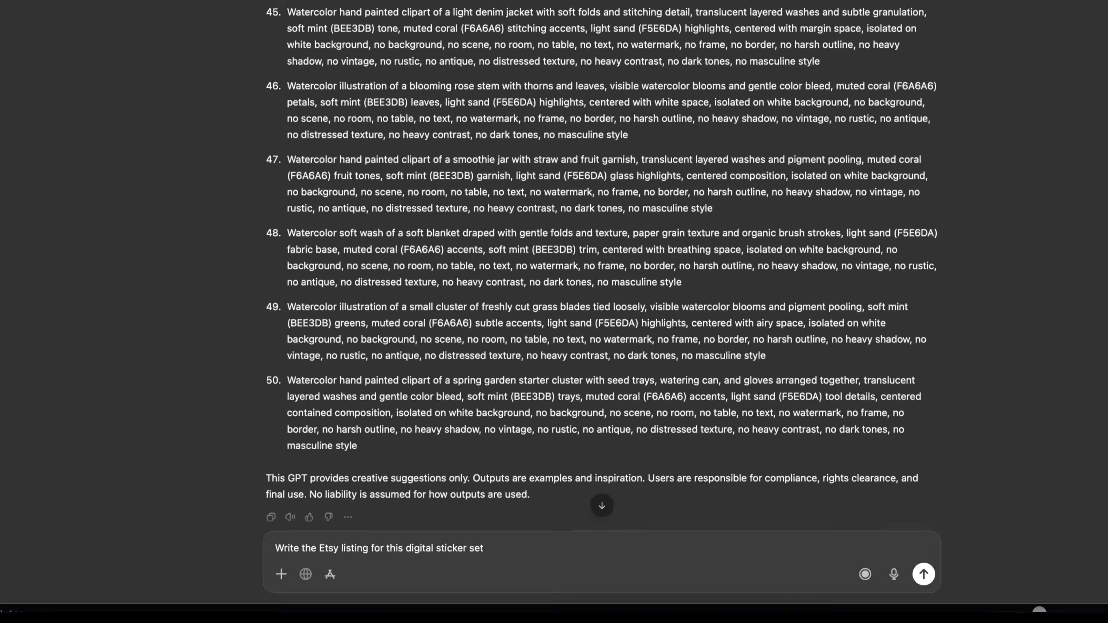
key(Return)
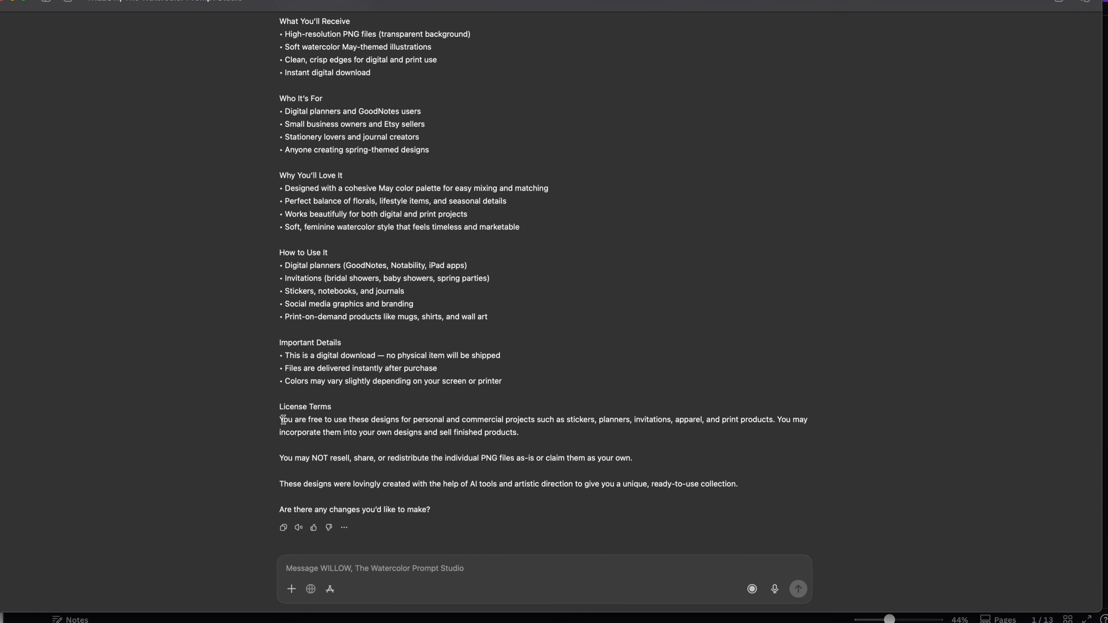
Step: Review the generated Etsy listing, from the description and What You'll Receive section through to the license terms
drag(283, 420, 478, 430)
click(518, 420)
scroll(371, 154, up, 3)
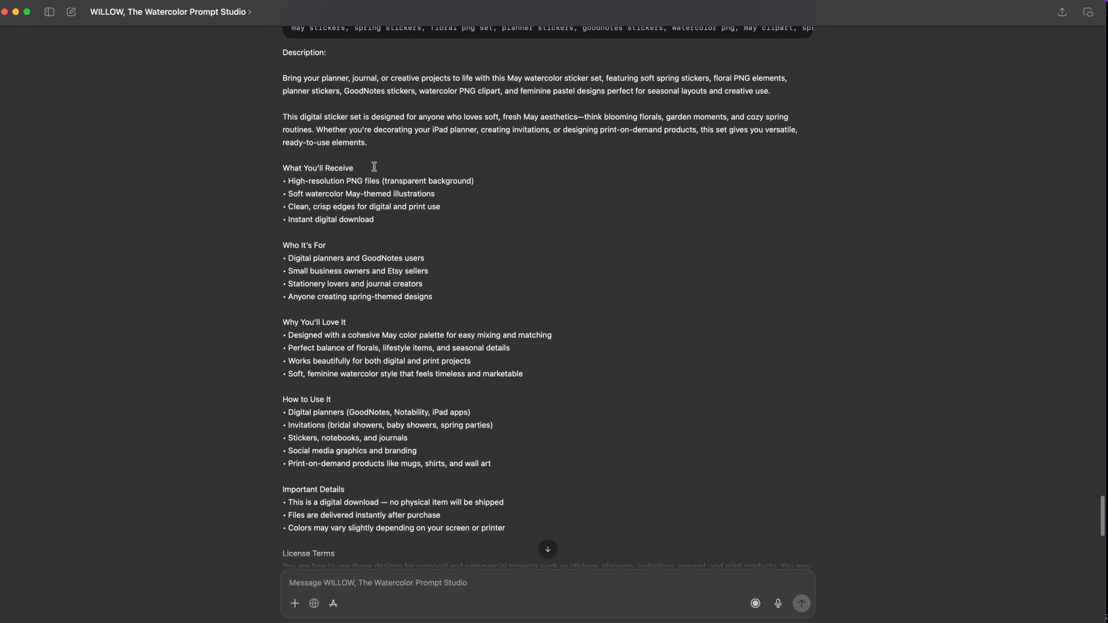
scroll(371, 153, down, 3)
scroll(436, 235, down, 1)
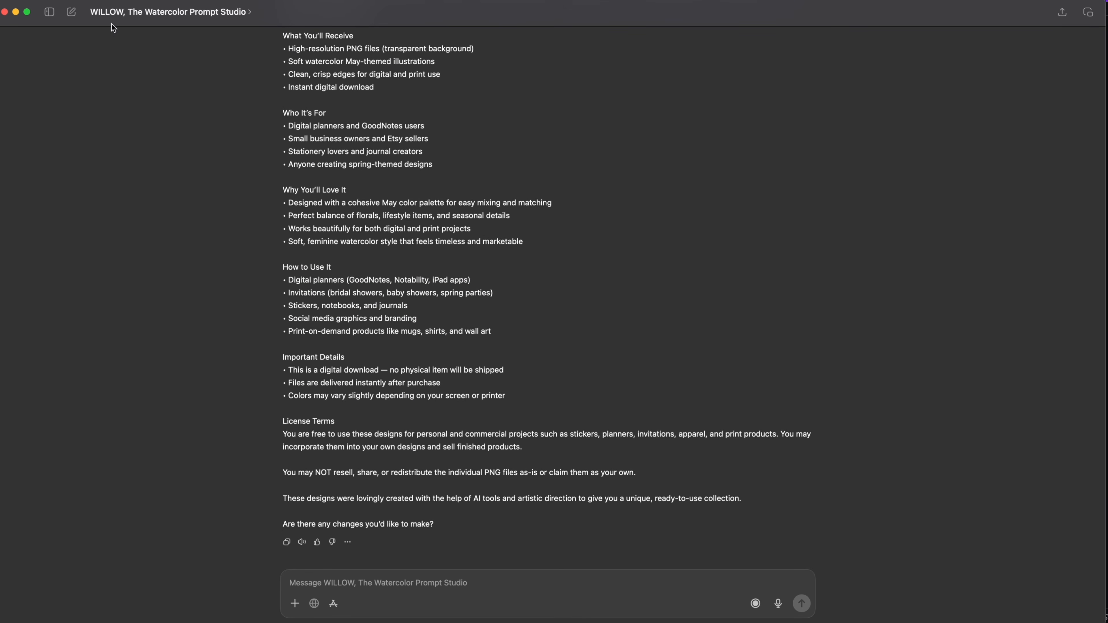
scroll(366, 166, up, 2)
scroll(366, 166, down, 3)
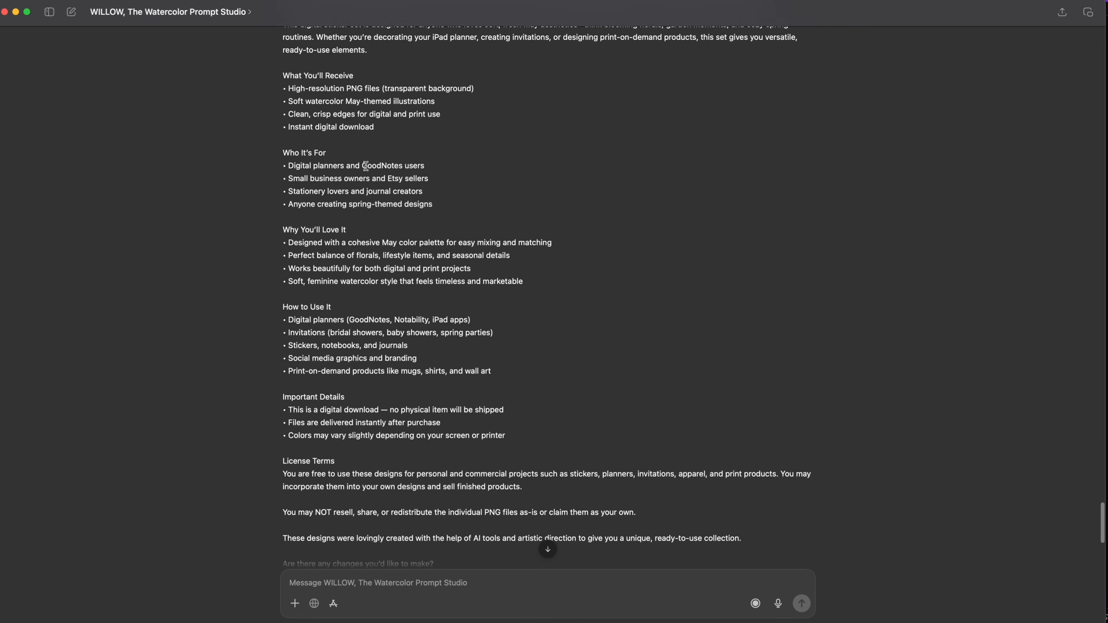